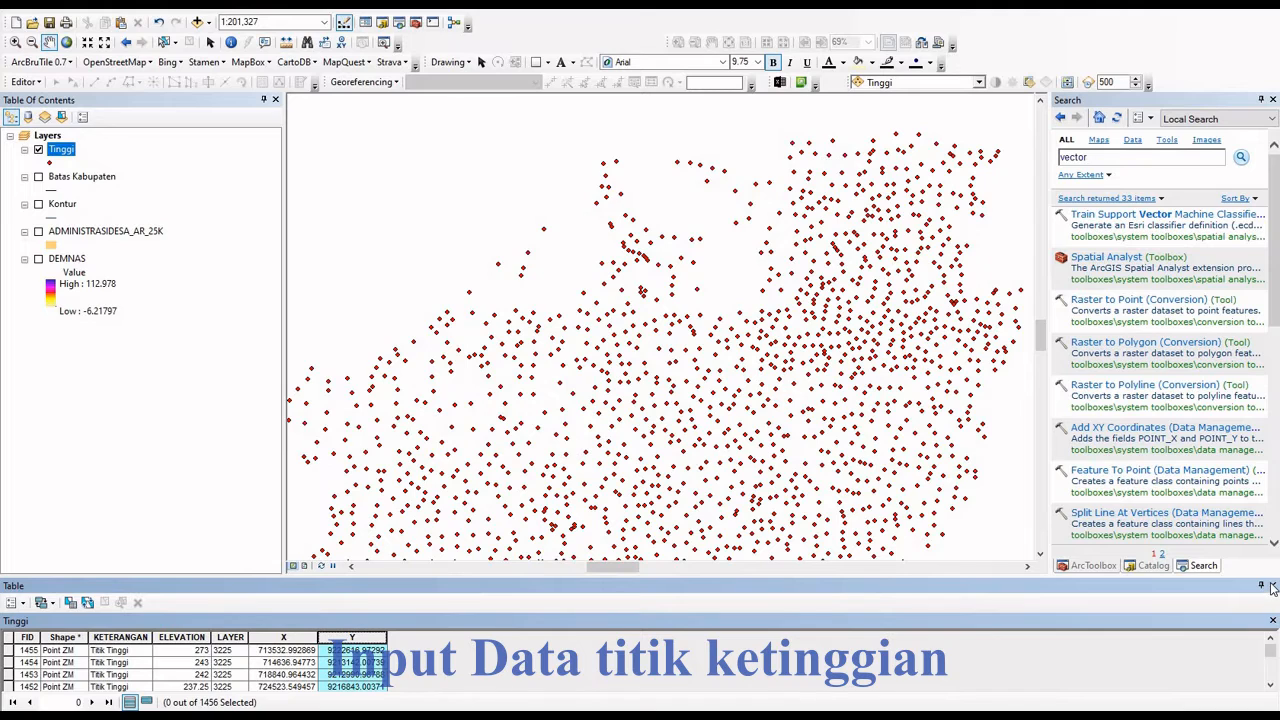
- Close the Tinggi_bangkalan attribute table and expand 3D Analyst Tools > Raster Interpolation
{"action": "left_click", "coordinate": [1272, 587]}
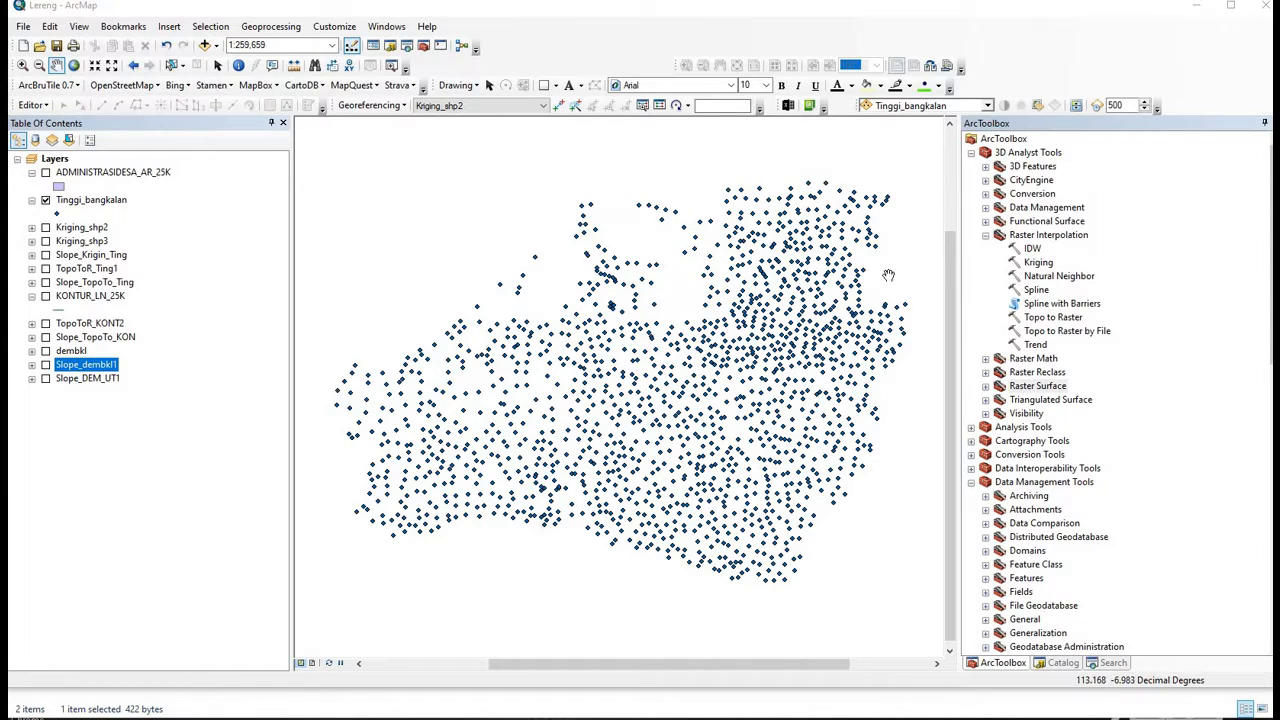
{"action": "left_click_drag", "start_coordinate": [786, 279], "coordinate": [788, 277]}
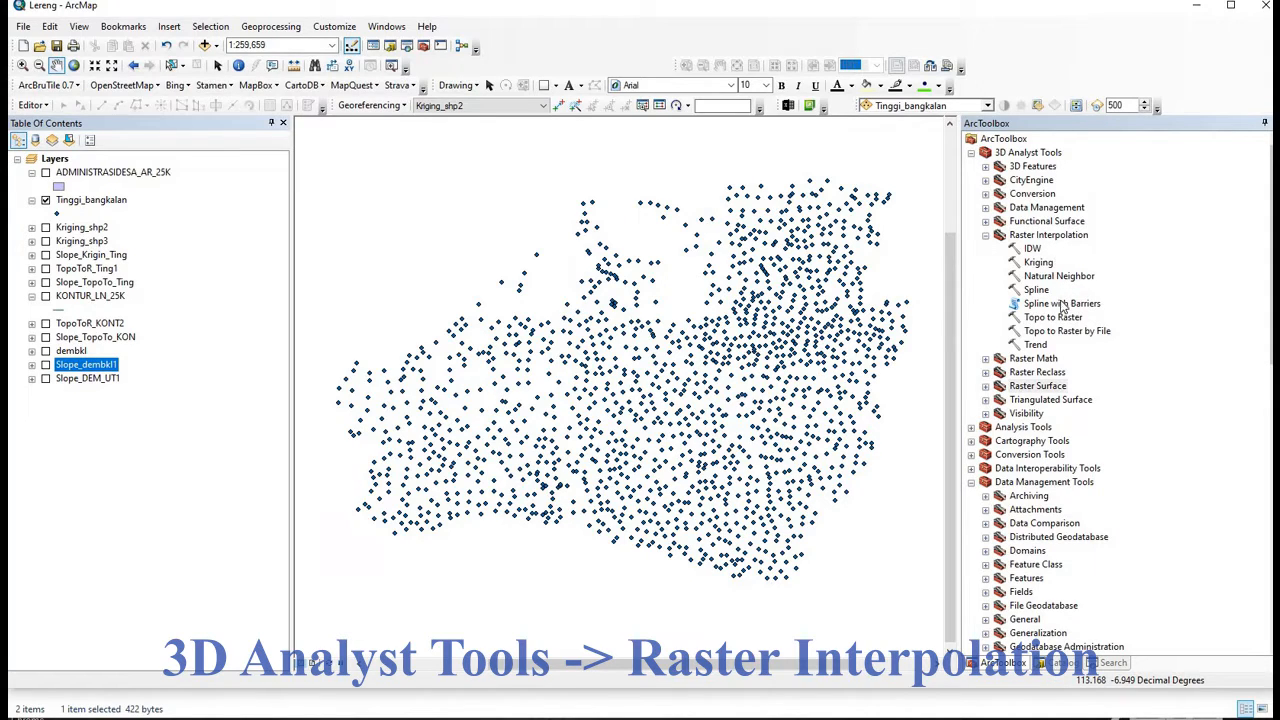
- Fill in Kriging with Tinggi_bangkalan points and ELEVATION z-field, output Kriging_shp1, cell size 143.1359
{"action": "double_click", "coordinate": [1038, 263]}
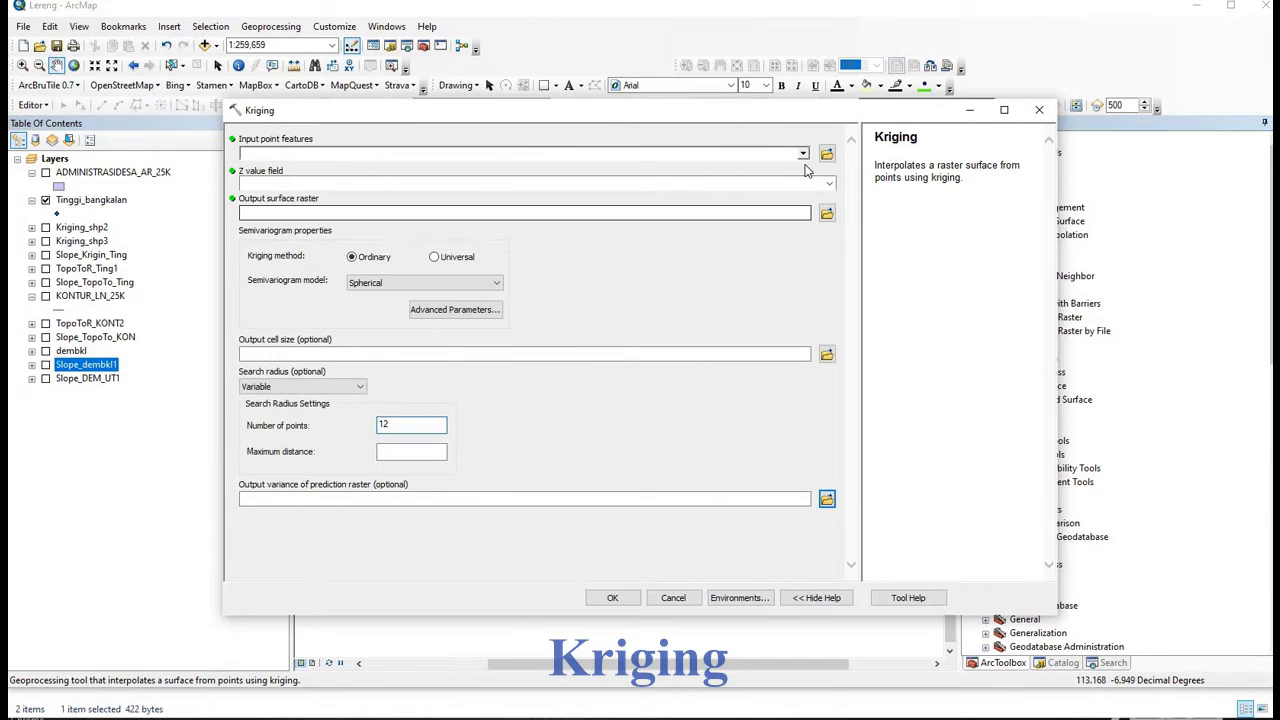
{"action": "left_click", "coordinate": [310, 154]}
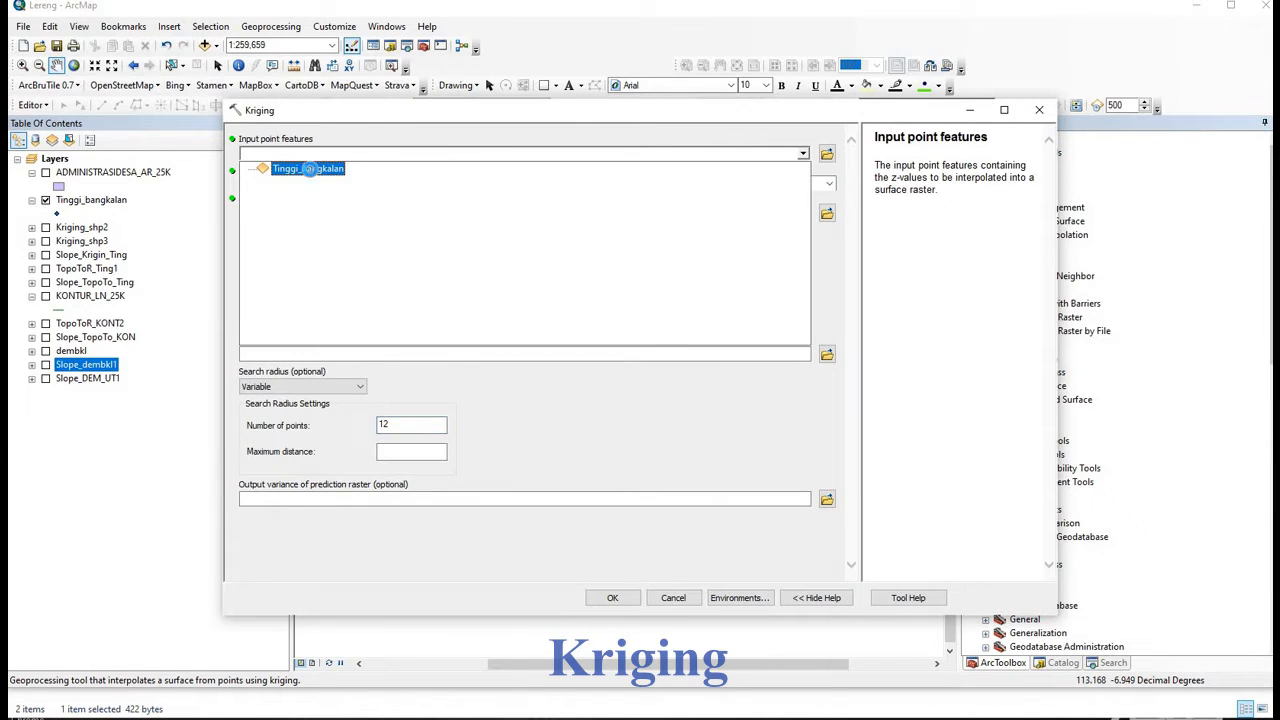
{"action": "left_click", "coordinate": [300, 171]}
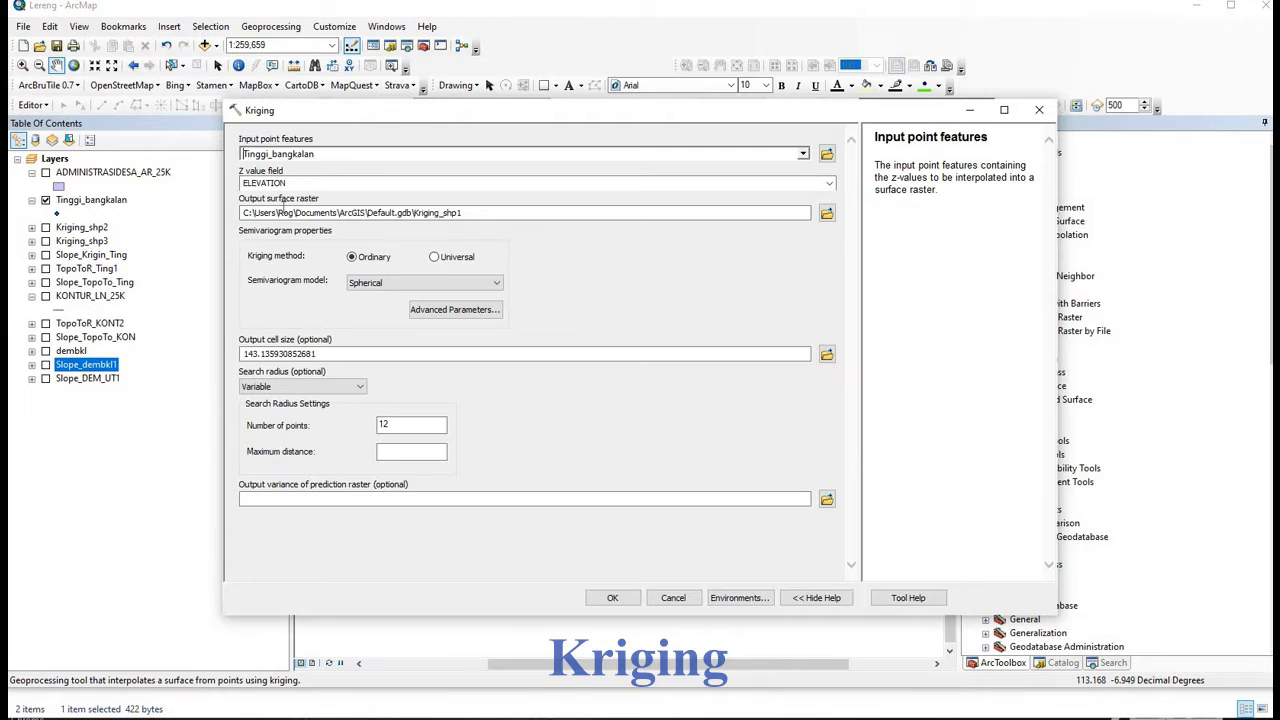
{"action": "left_click", "coordinate": [829, 185]}
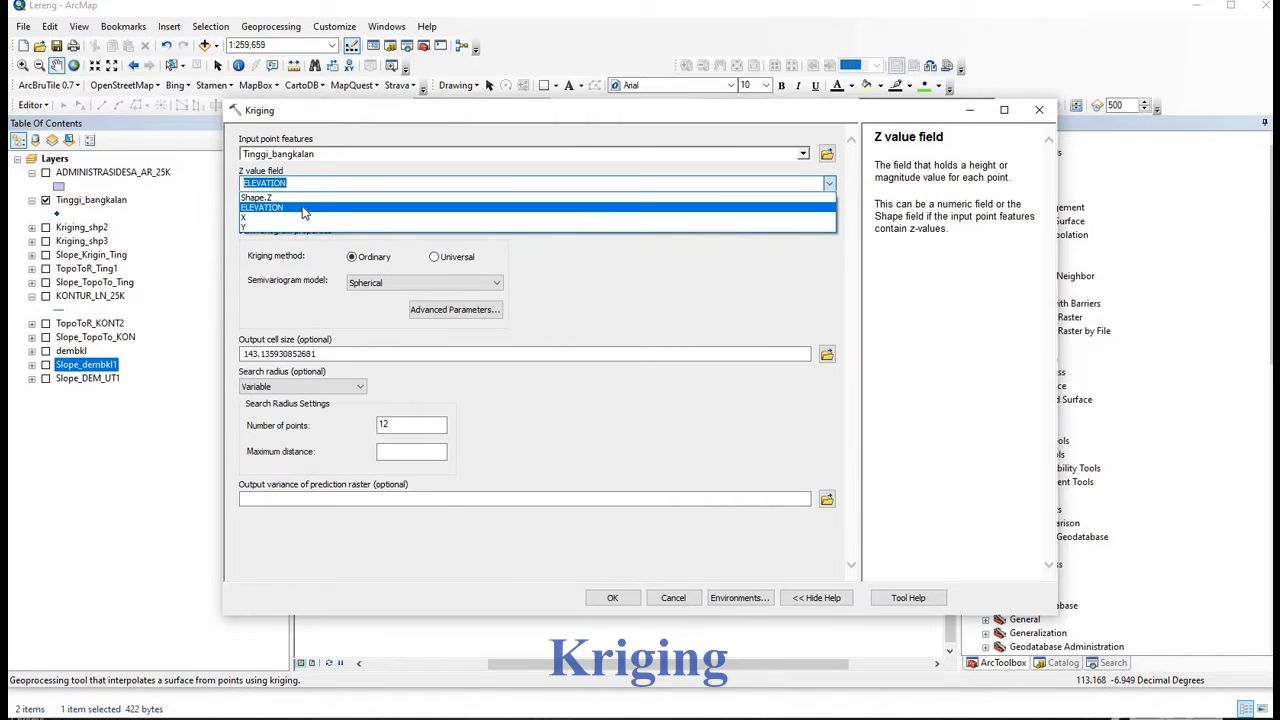
{"action": "left_click", "coordinate": [362, 180]}
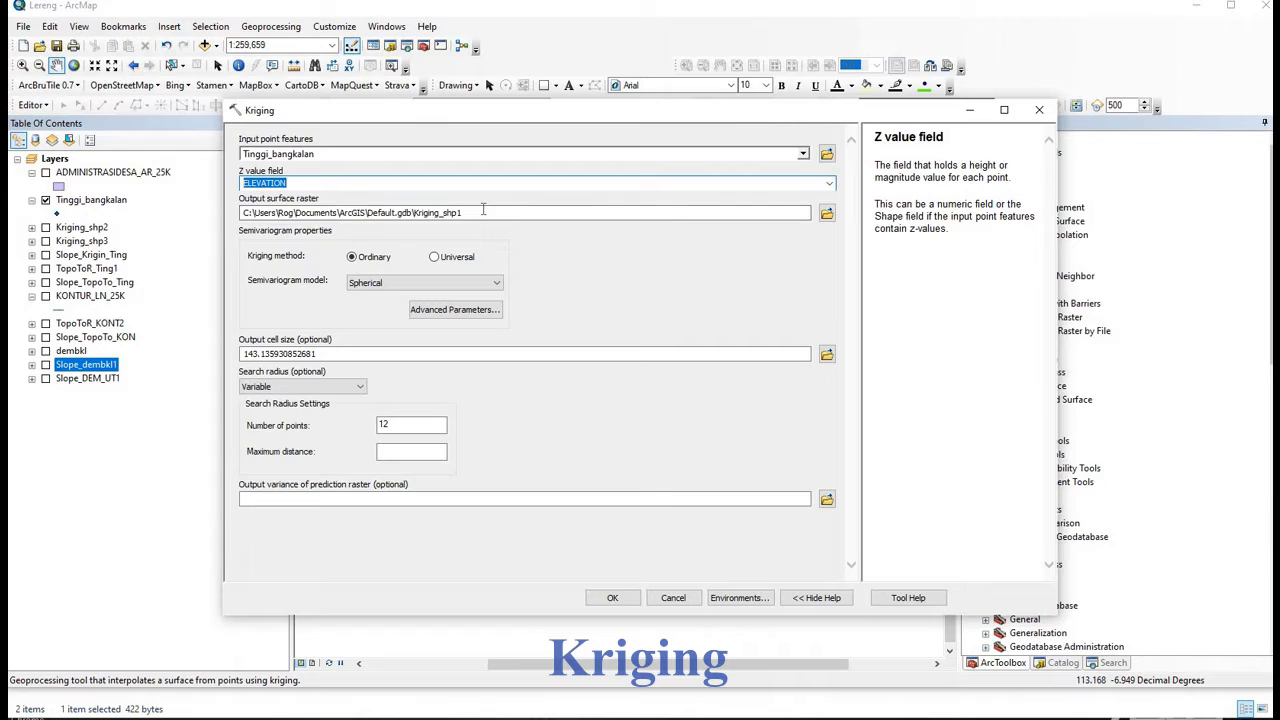
{"action": "left_click", "coordinate": [514, 210]}
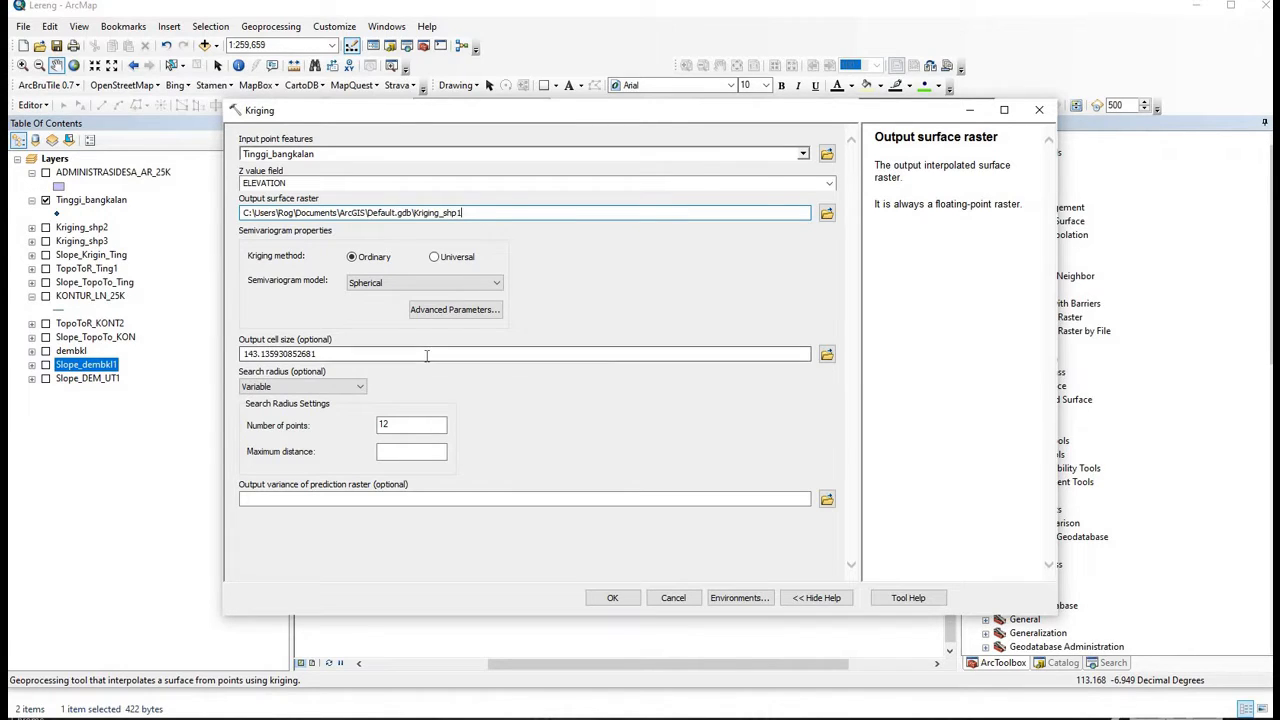
{"action": "left_click", "coordinate": [320, 354]}
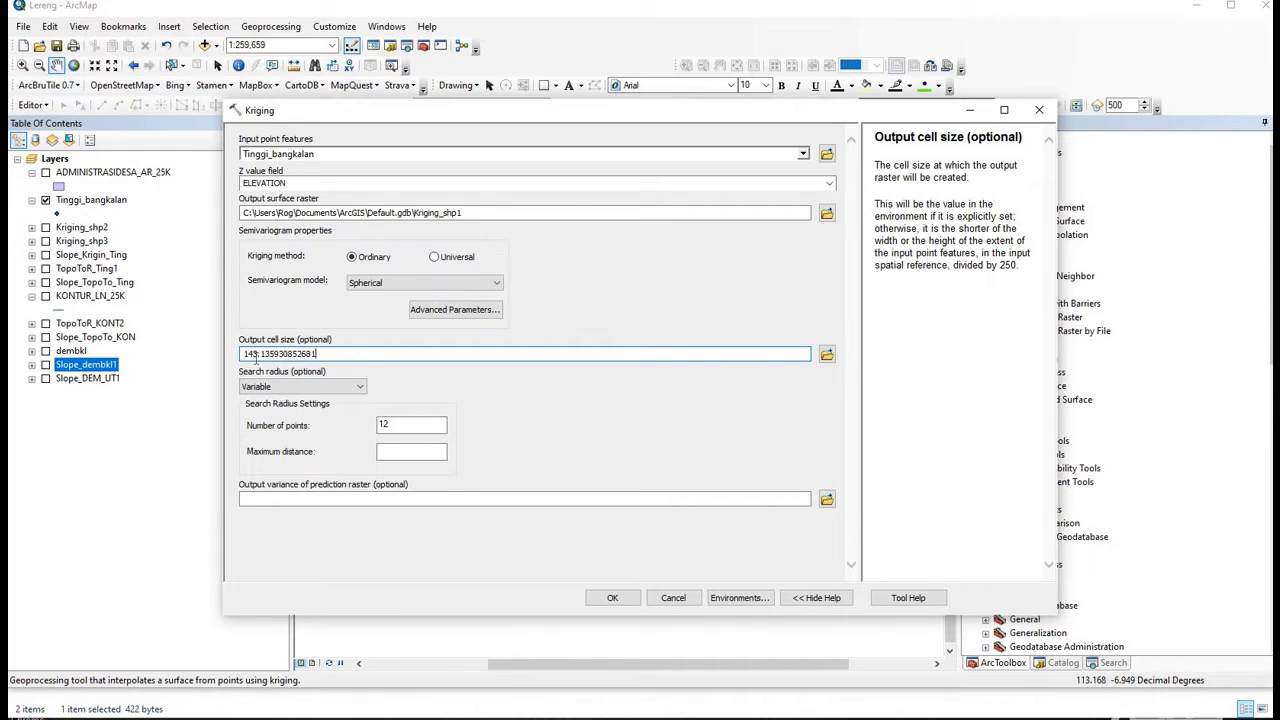
- Set Kriging environments to the ADMINISTRASIDESA_AR_25K extent with dembkl as snap raster
{"action": "left_click", "coordinate": [742, 597]}
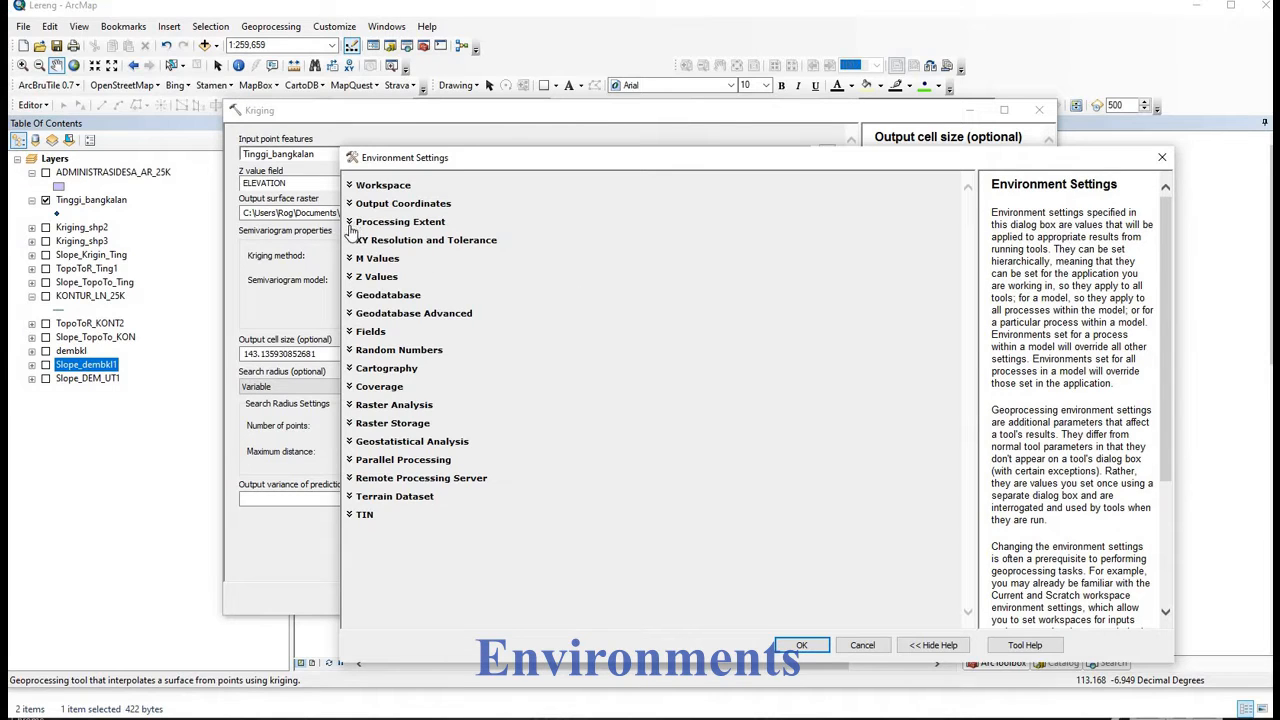
{"action": "left_click", "coordinate": [396, 225]}
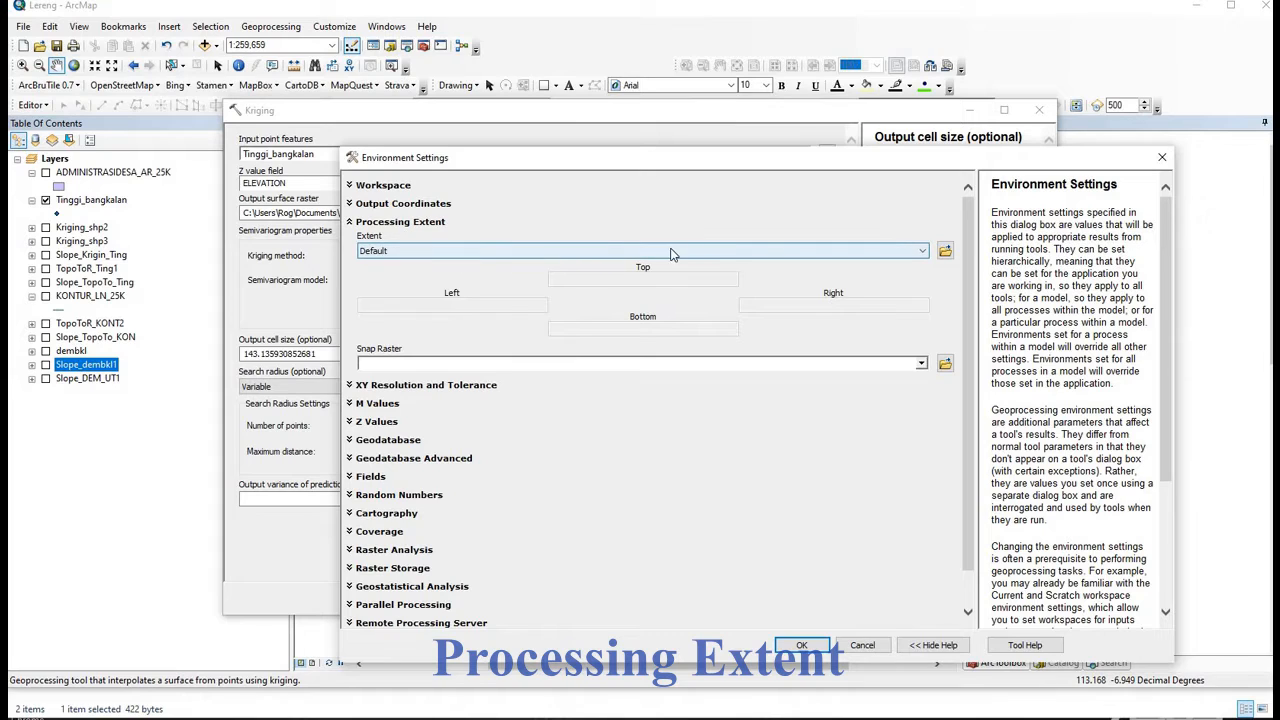
{"action": "left_click", "coordinate": [922, 252]}
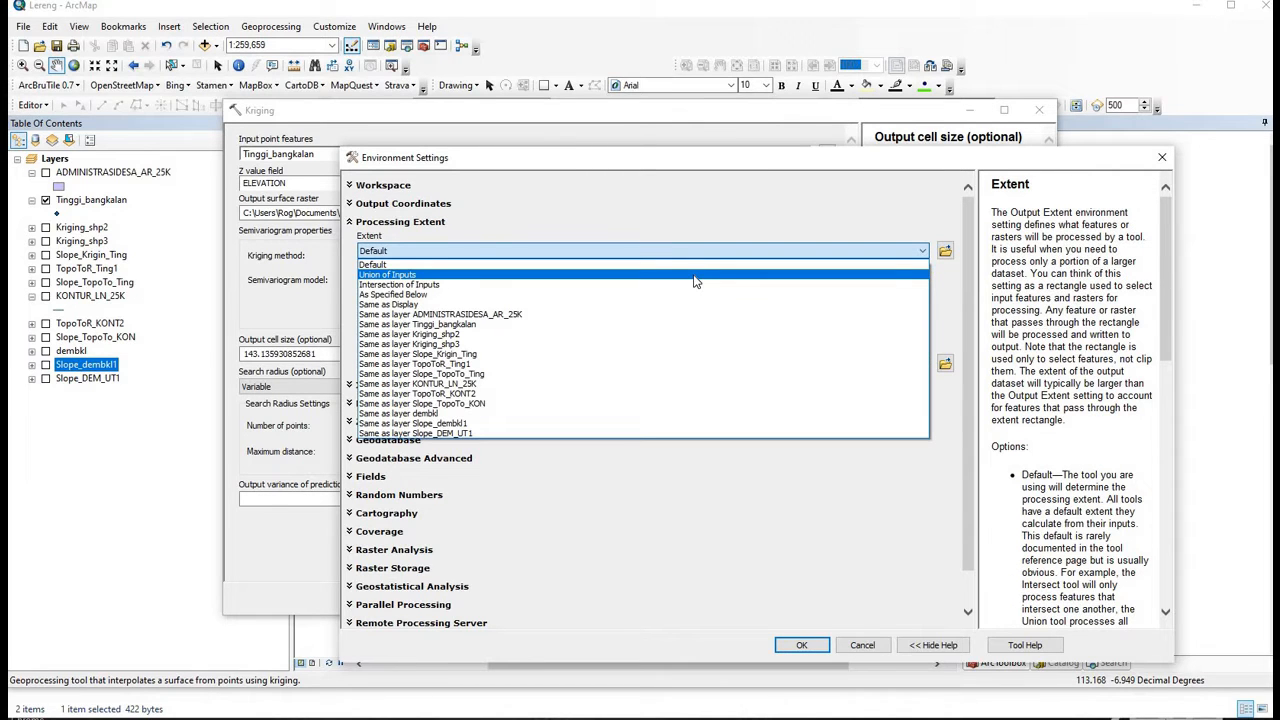
{"action": "left_click", "coordinate": [556, 316]}
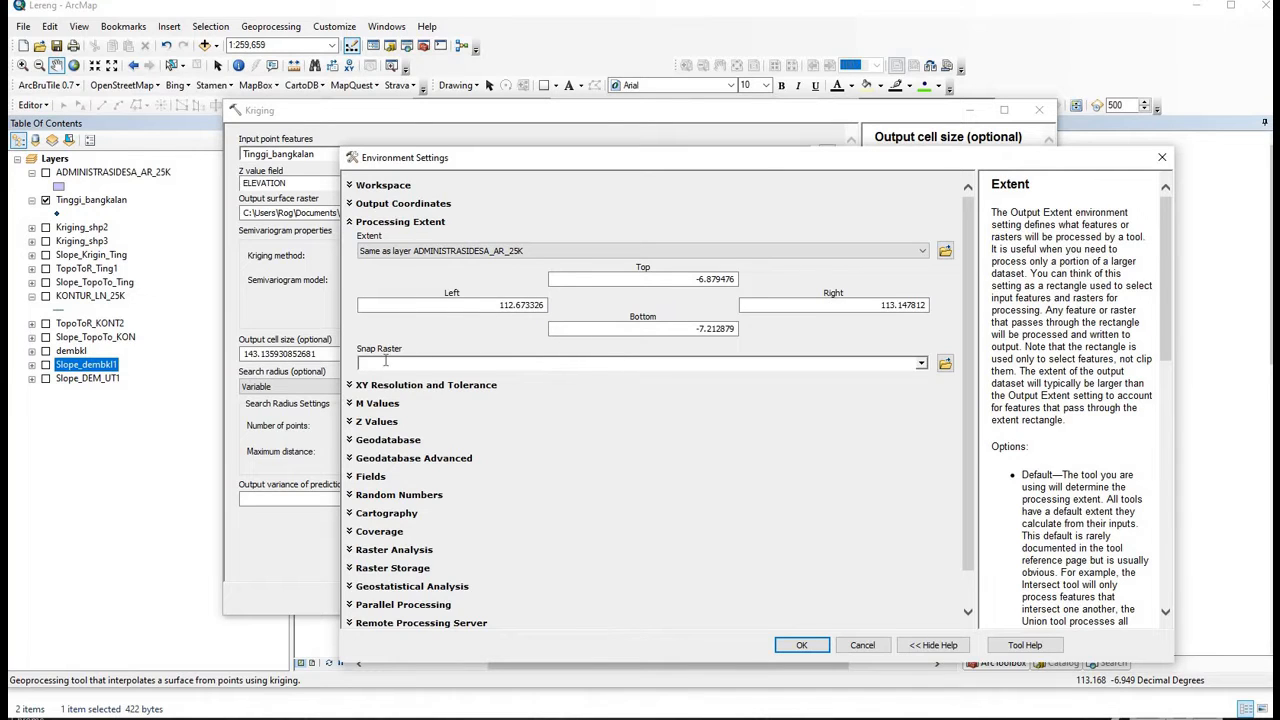
{"action": "left_click", "coordinate": [921, 364]}
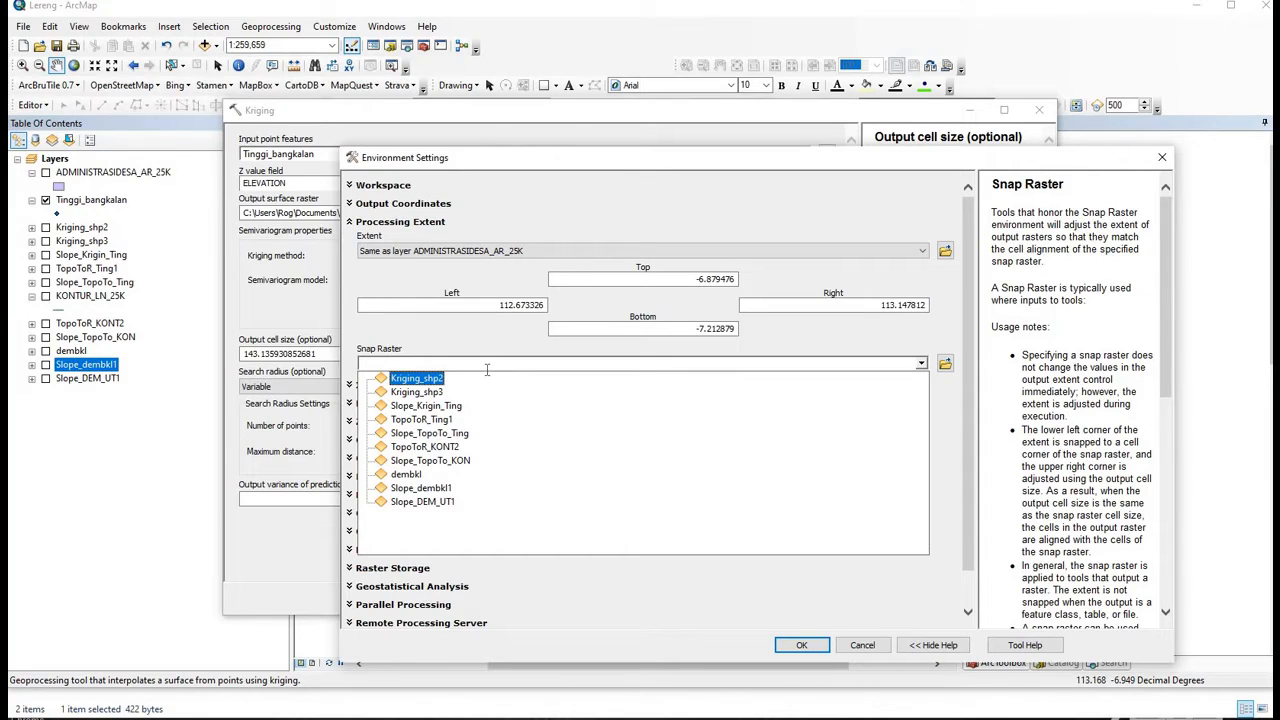
{"action": "left_click", "coordinate": [433, 474]}
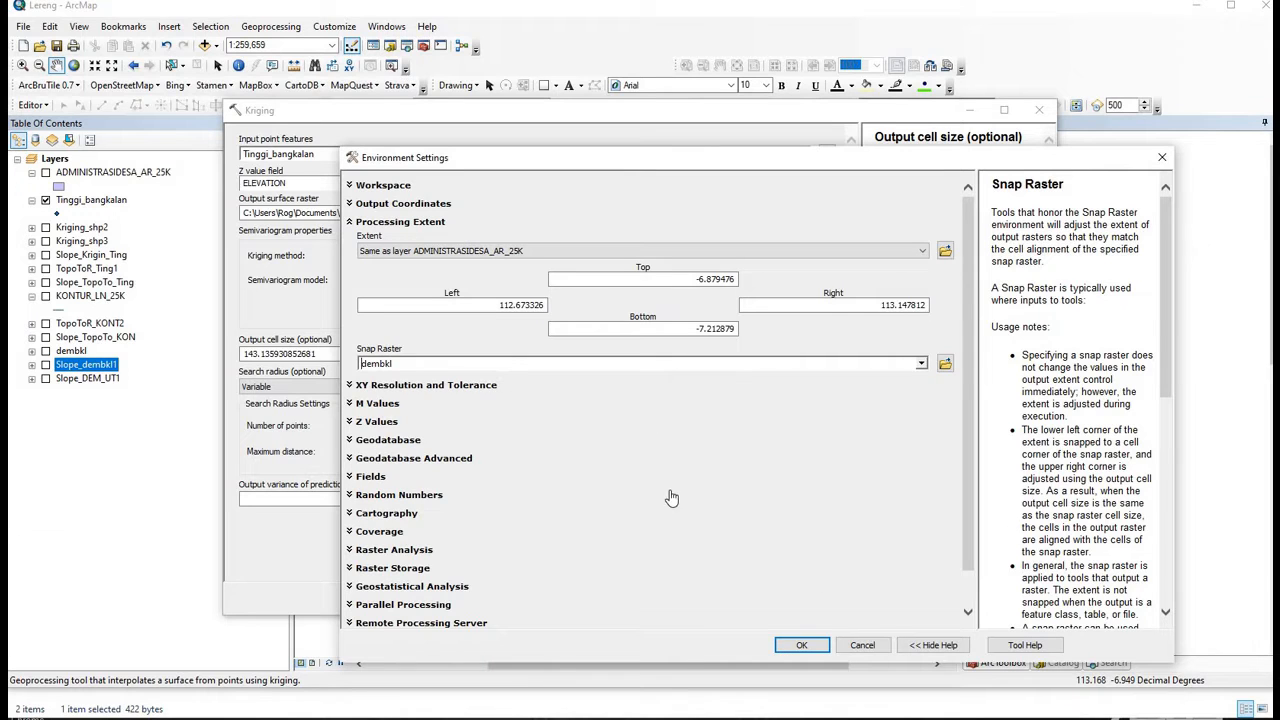
{"action": "left_click", "coordinate": [815, 649]}
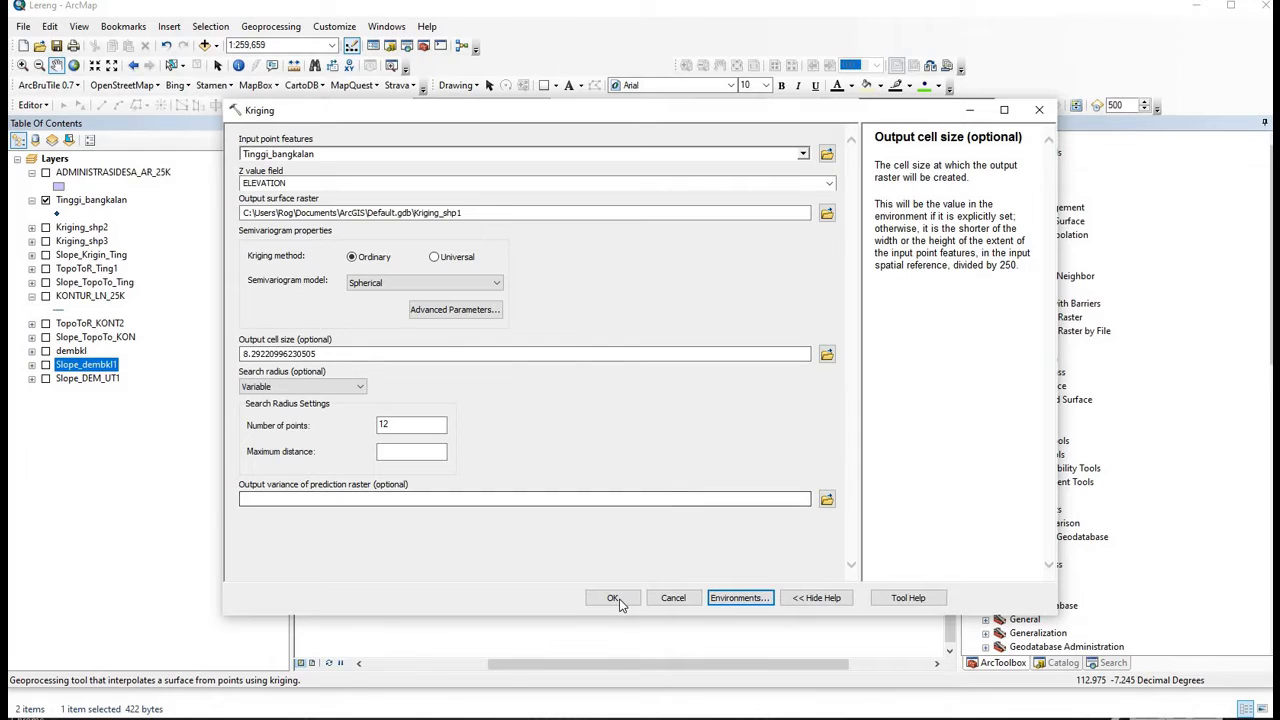
- Run Kriging and give Kriging_shp1 a stretched yellow-red-purple-blue ramp (0.784009 to 198.765)
{"action": "left_click", "coordinate": [614, 599]}
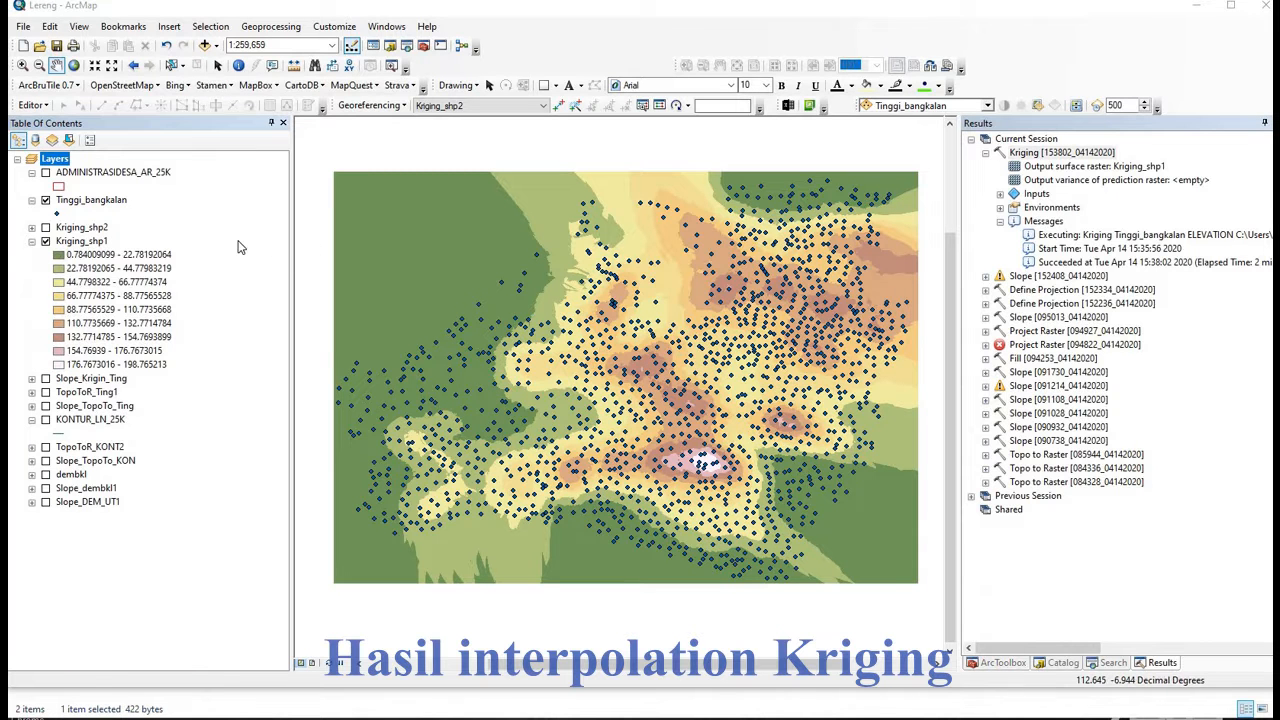
{"action": "right_click", "coordinate": [94, 245]}
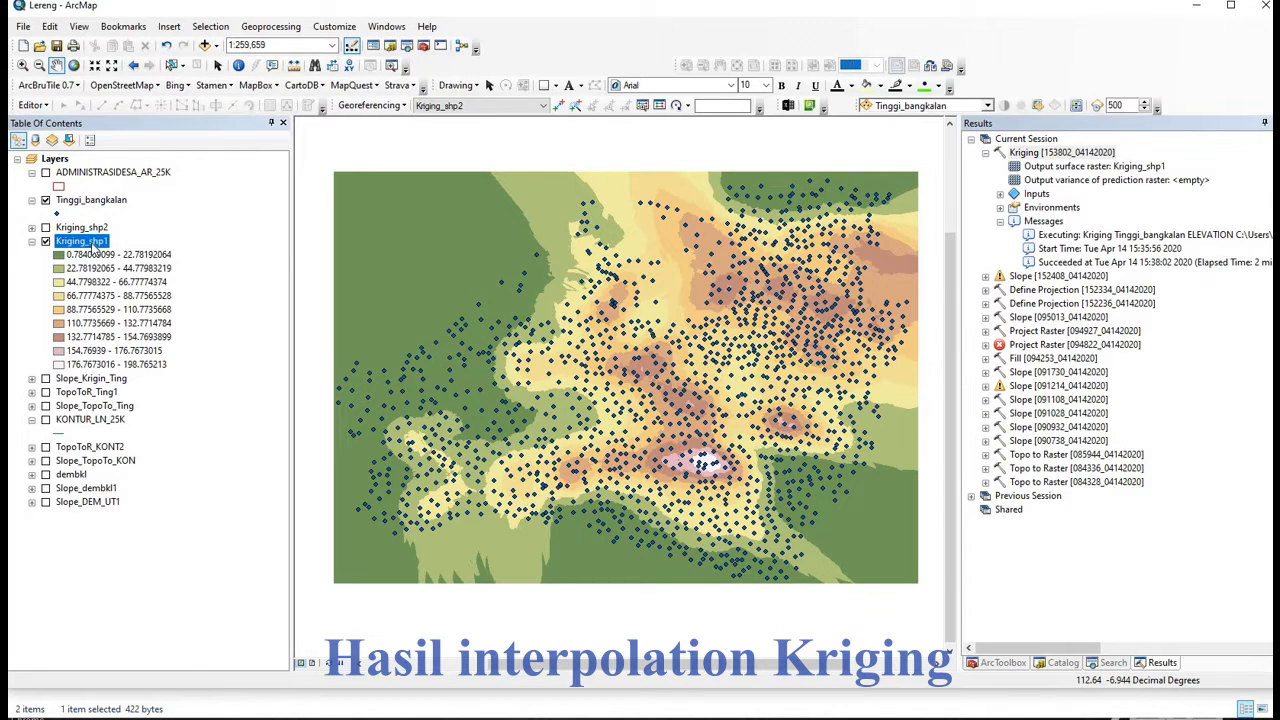
{"action": "key", "text": "Return"}
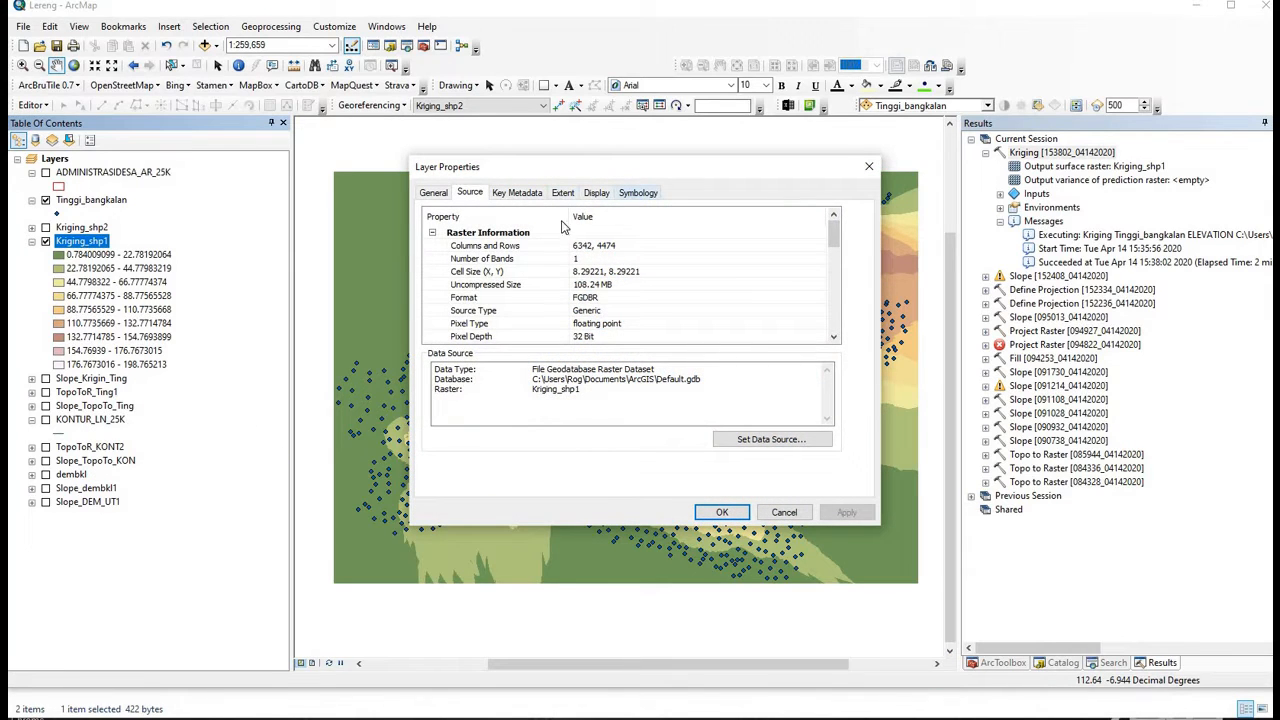
{"action": "left_click", "coordinate": [636, 193]}
{"action": "left_click", "coordinate": [436, 250]}
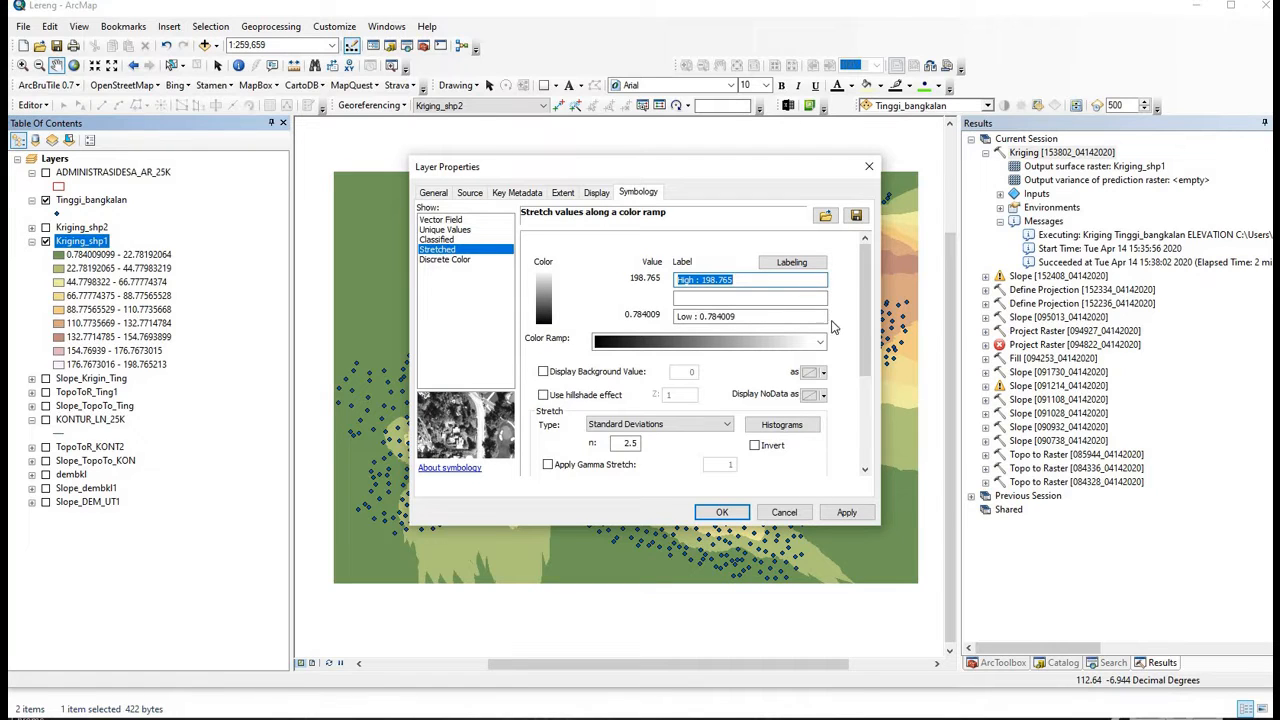
{"action": "left_click", "coordinate": [820, 342]}
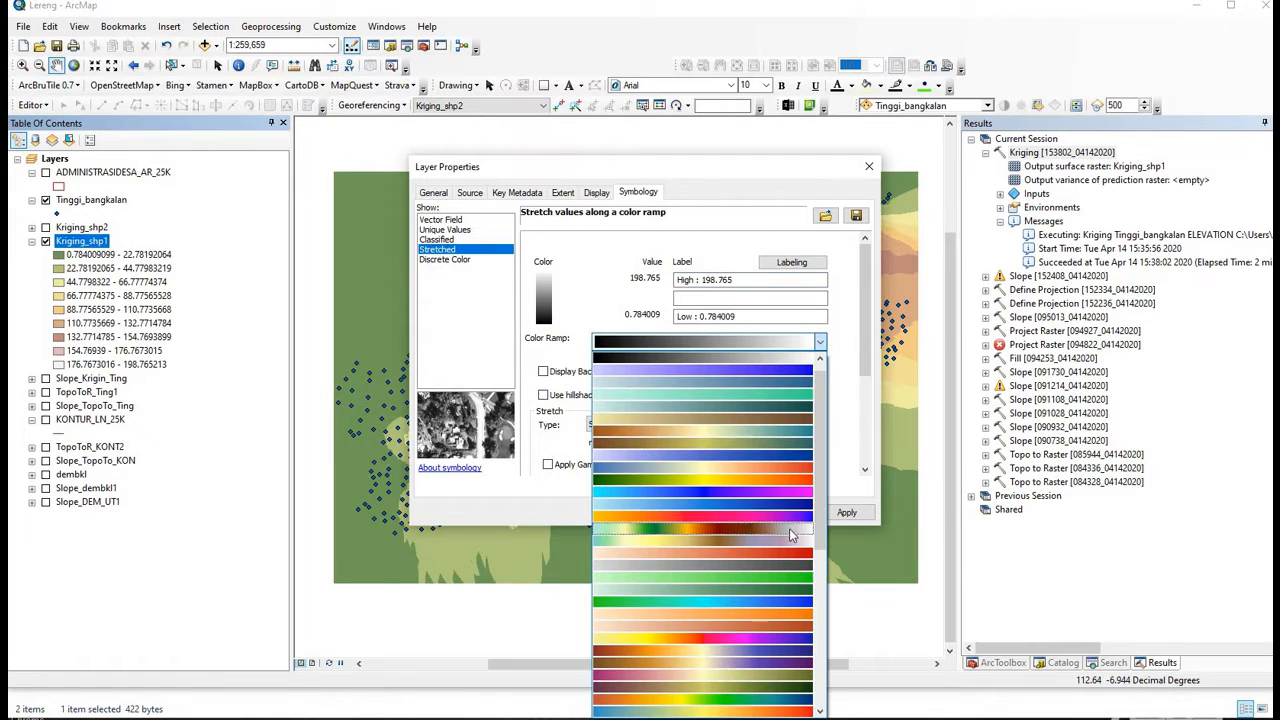
{"action": "left_click", "coordinate": [800, 637]}
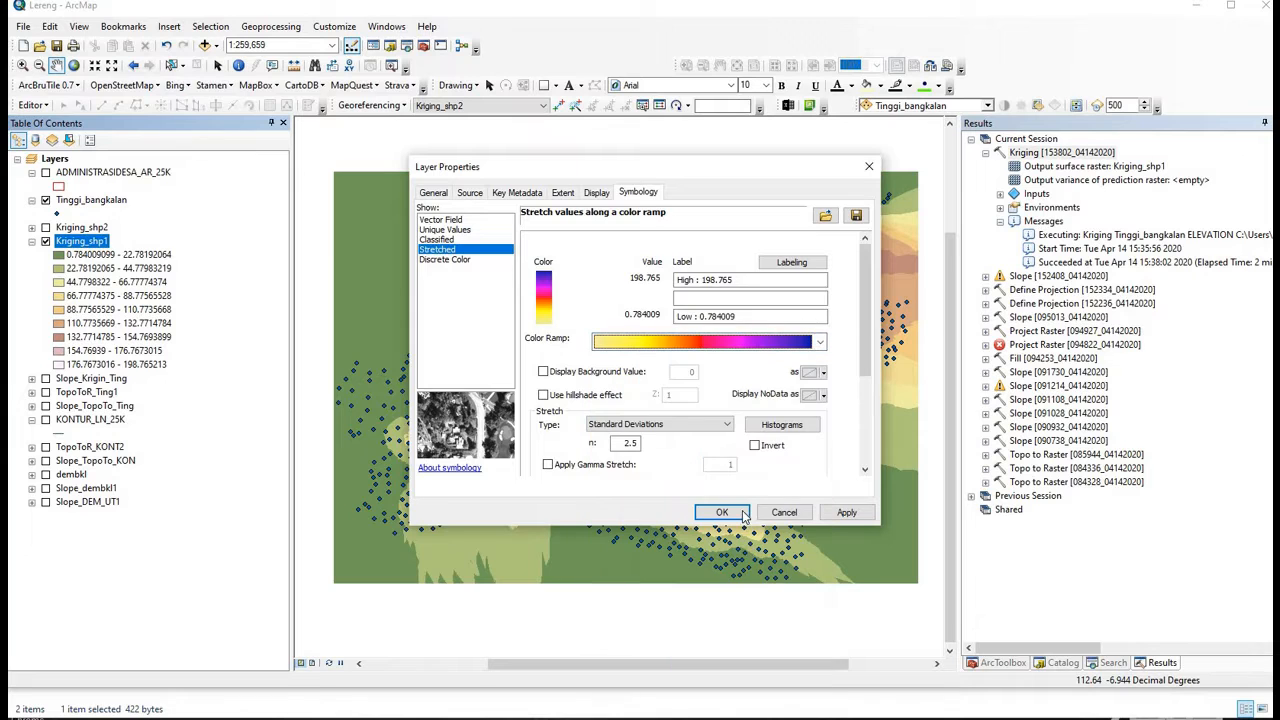
{"action": "left_click", "coordinate": [721, 512]}
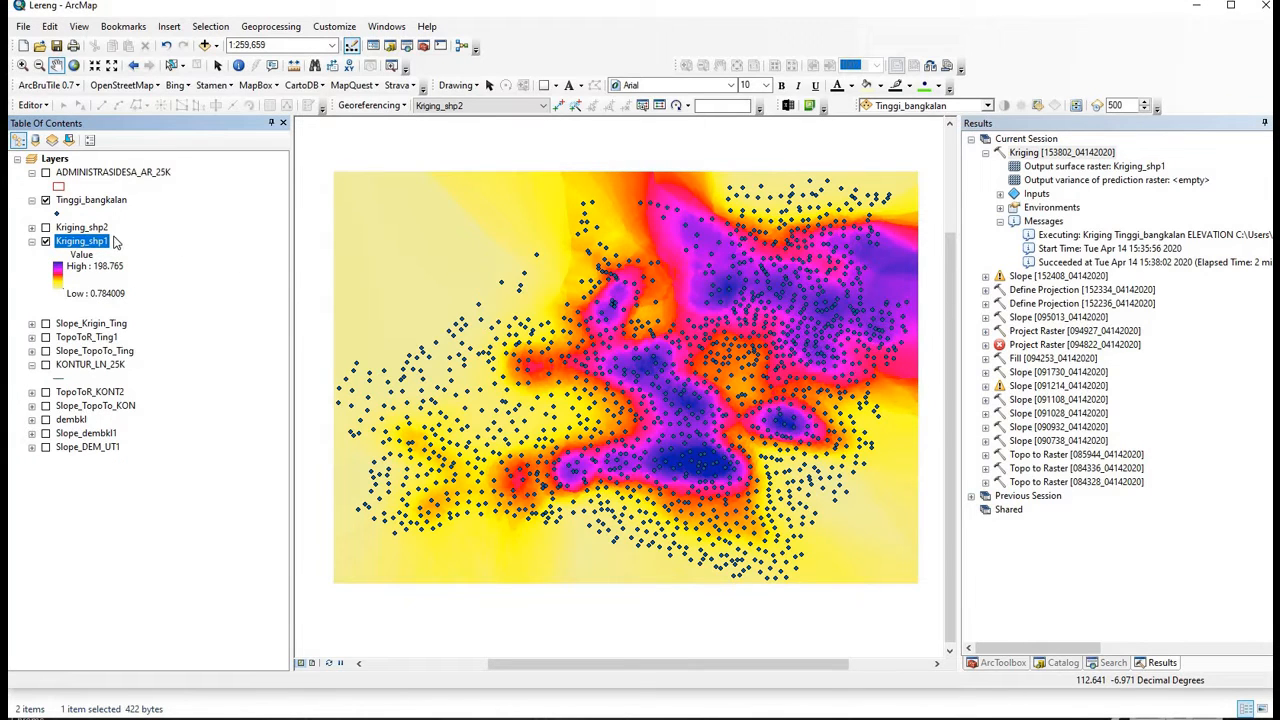
- Pan and zoom the map and turn on Kriging_shp2 to compare the Kriging rasters
{"action": "scroll", "coordinate": [737, 194], "scroll_direction": "up", "scroll_amount": 2}
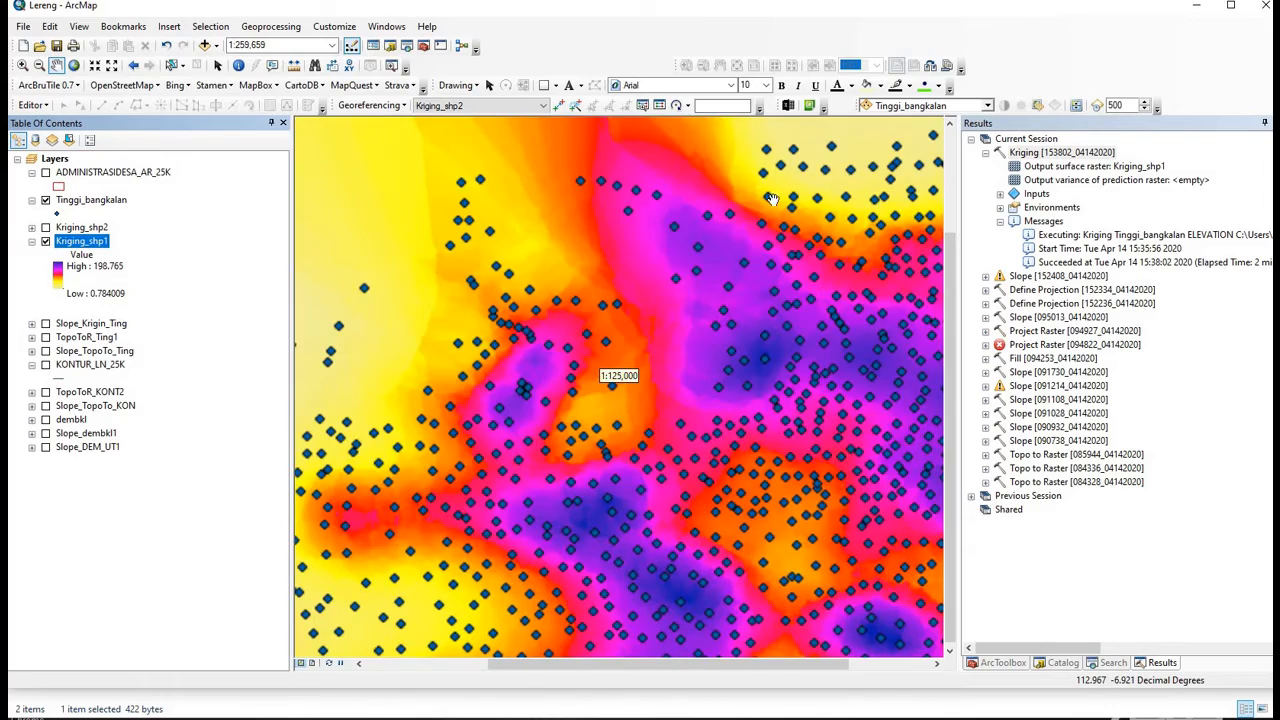
{"action": "scroll", "coordinate": [773, 199], "scroll_direction": "down", "scroll_amount": 1}
{"action": "left_click_drag", "start_coordinate": [817, 150], "coordinate": [760, 310]}
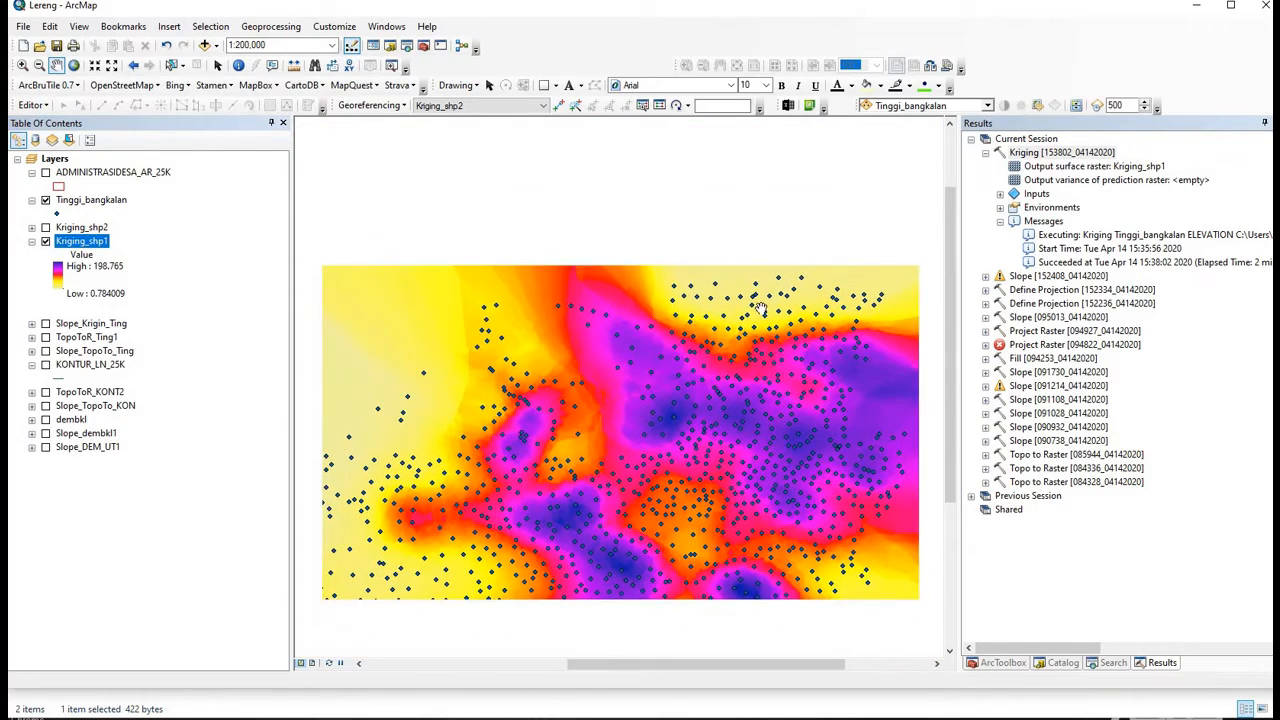
{"action": "left_click_drag", "start_coordinate": [482, 354], "coordinate": [566, 260]}
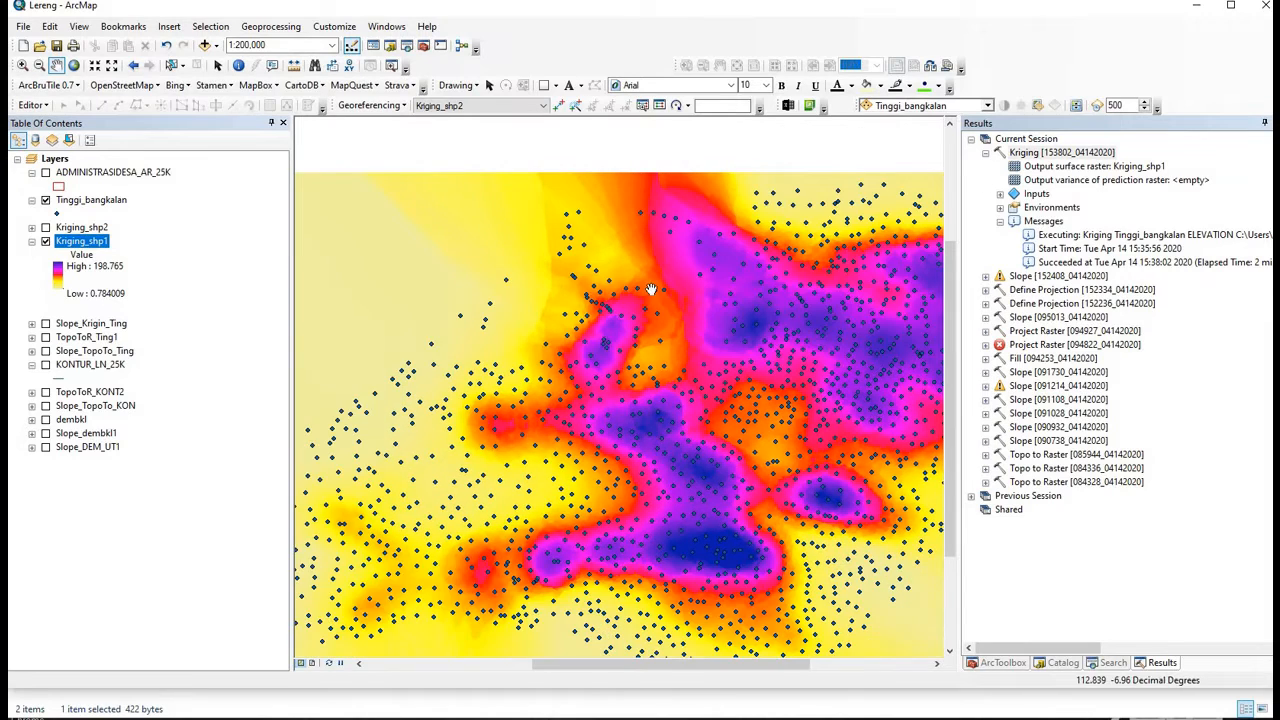
{"action": "scroll", "coordinate": [651, 289], "scroll_direction": "down", "scroll_amount": 1}
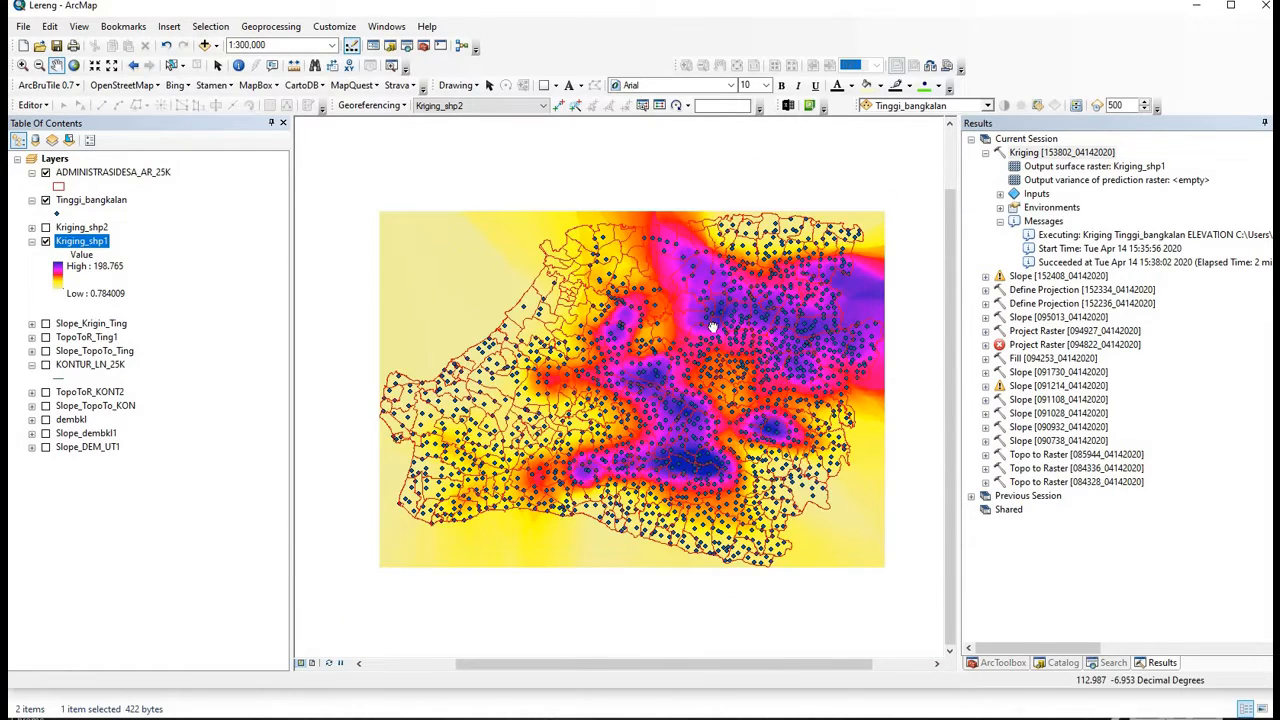
{"action": "scroll", "coordinate": [651, 286], "scroll_direction": "up", "scroll_amount": 1}
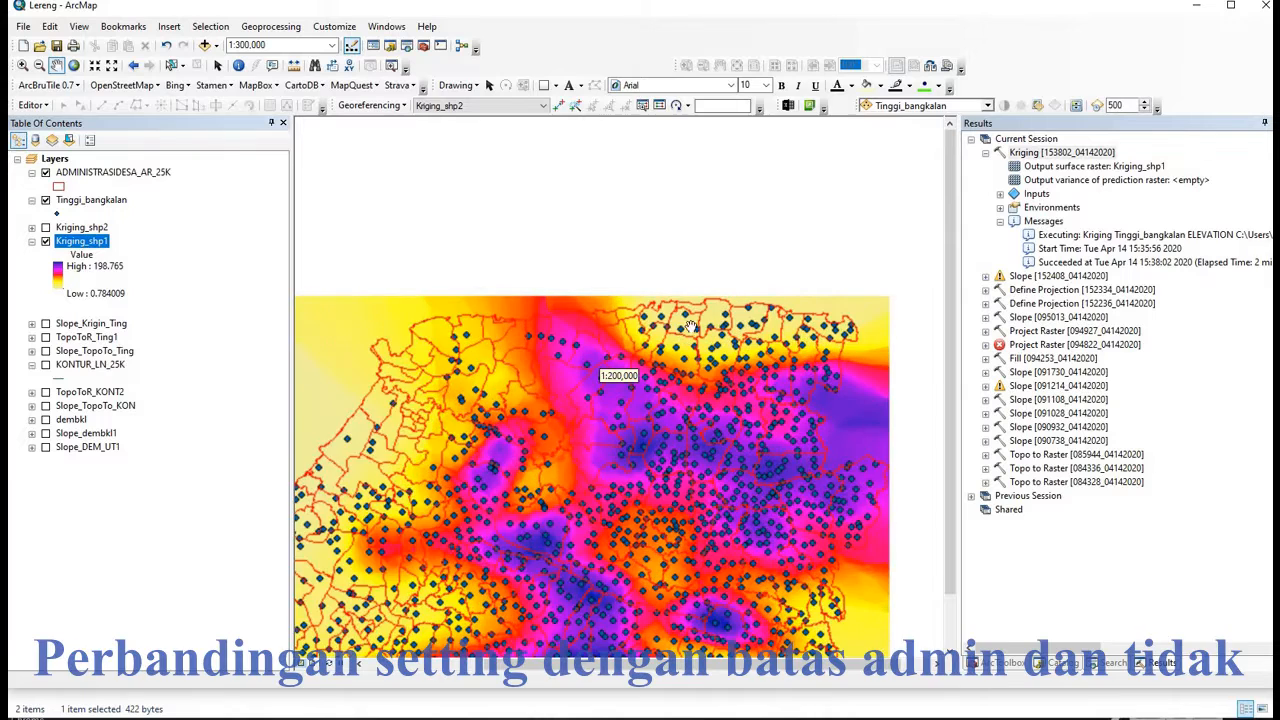
{"action": "scroll", "coordinate": [720, 278], "scroll_direction": "up", "scroll_amount": 1}
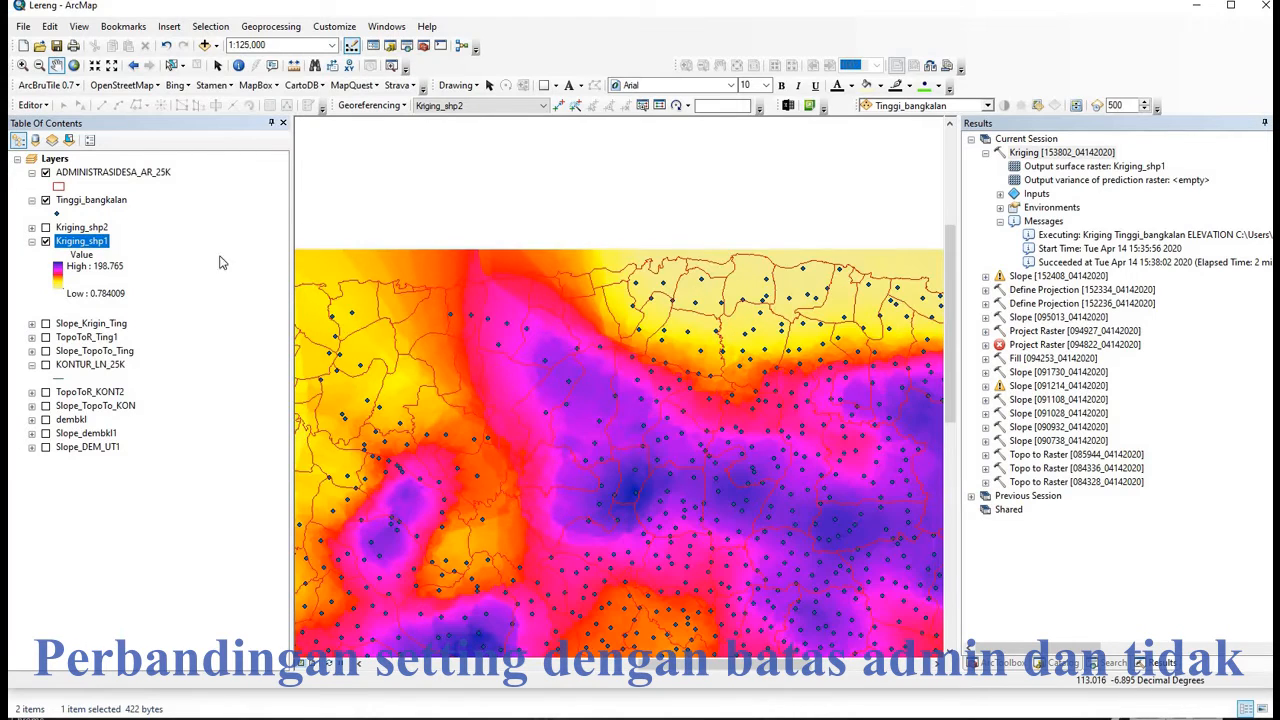
{"action": "left_click", "coordinate": [45, 229]}
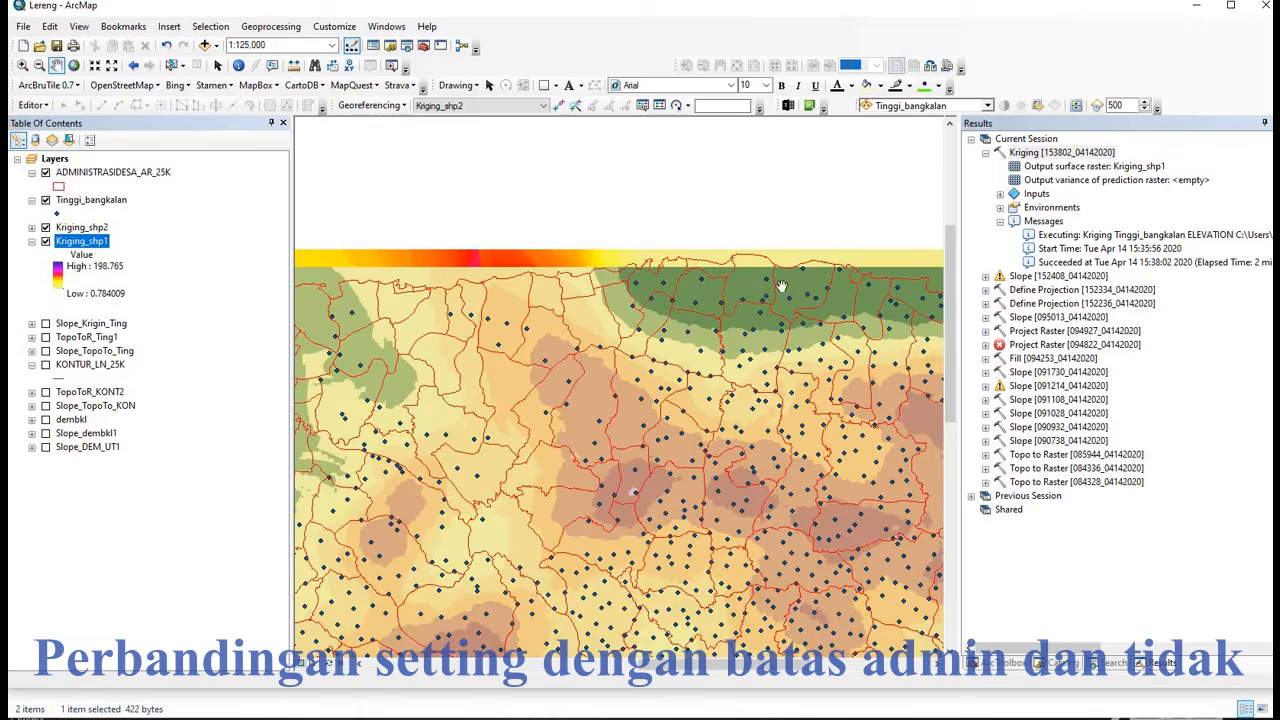
{"action": "left_click_drag", "start_coordinate": [752, 260], "coordinate": [816, 232]}
{"action": "left_click_drag", "start_coordinate": [438, 334], "coordinate": [945, 195]}
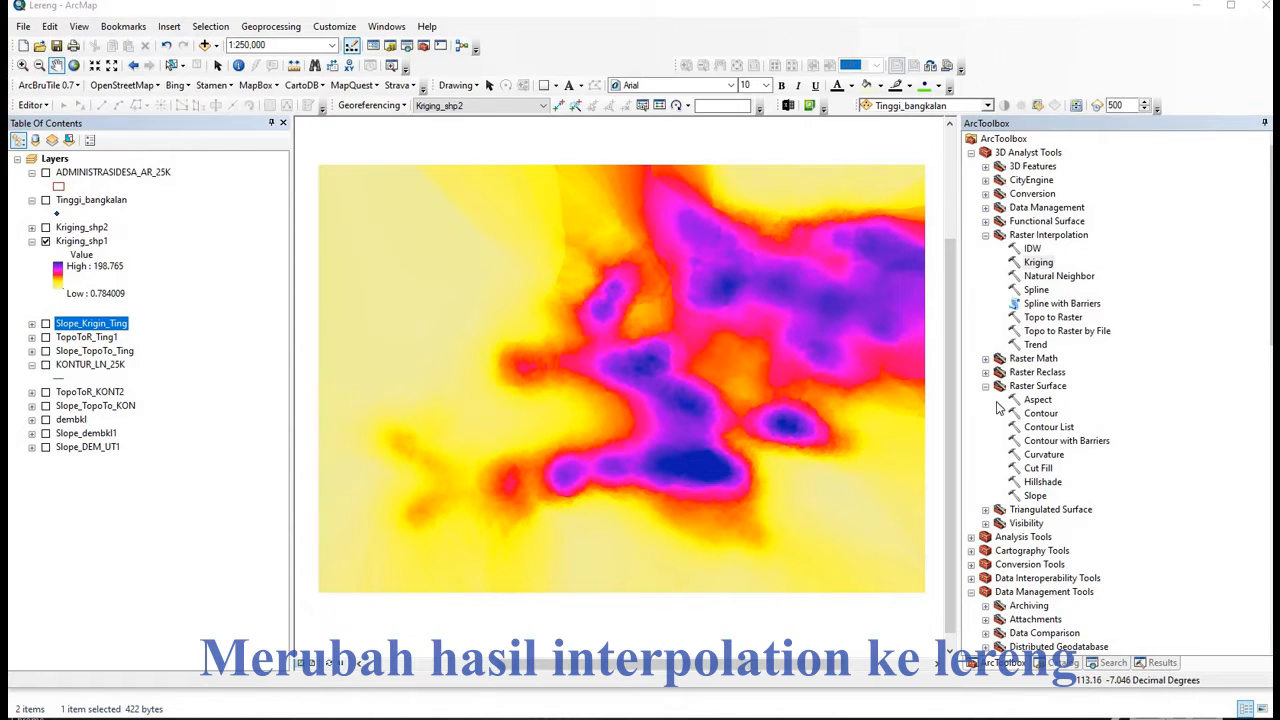
- Compute a PERCENT_RISE slope raster, Slope_Krigin3, from Kriging_shp1
{"action": "double_click", "coordinate": [1036, 496]}
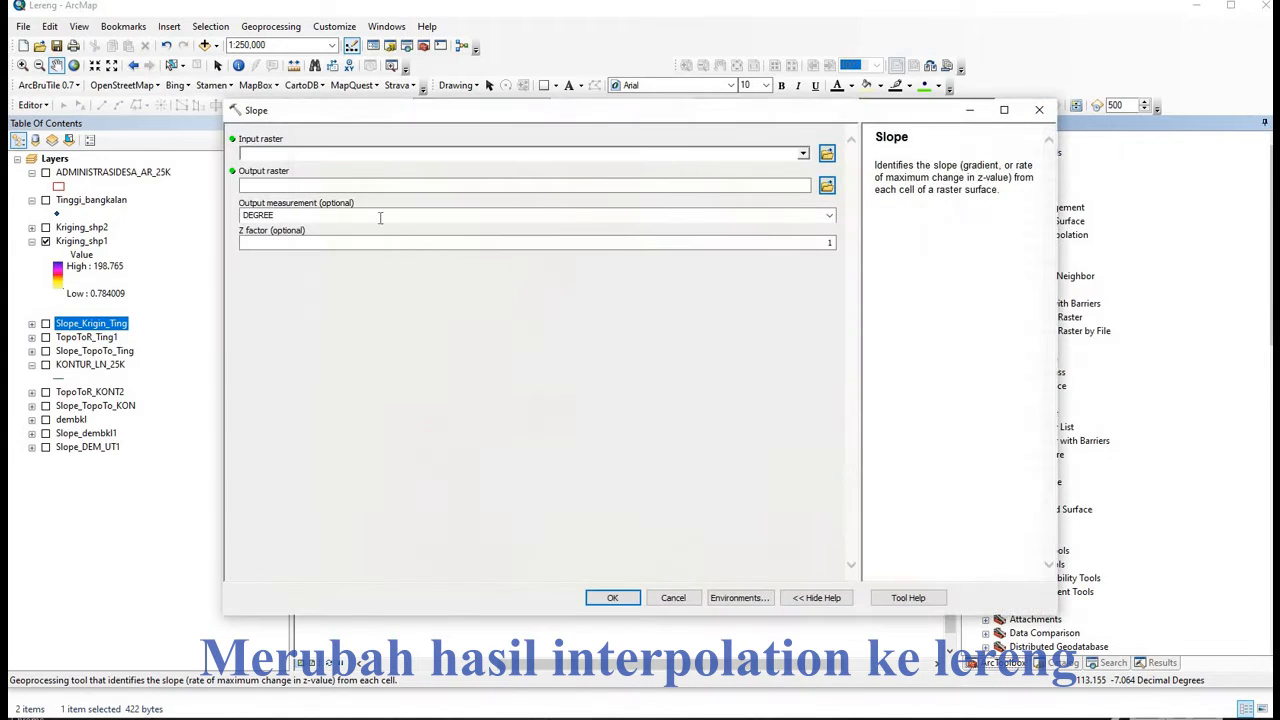
{"action": "left_click", "coordinate": [803, 155]}
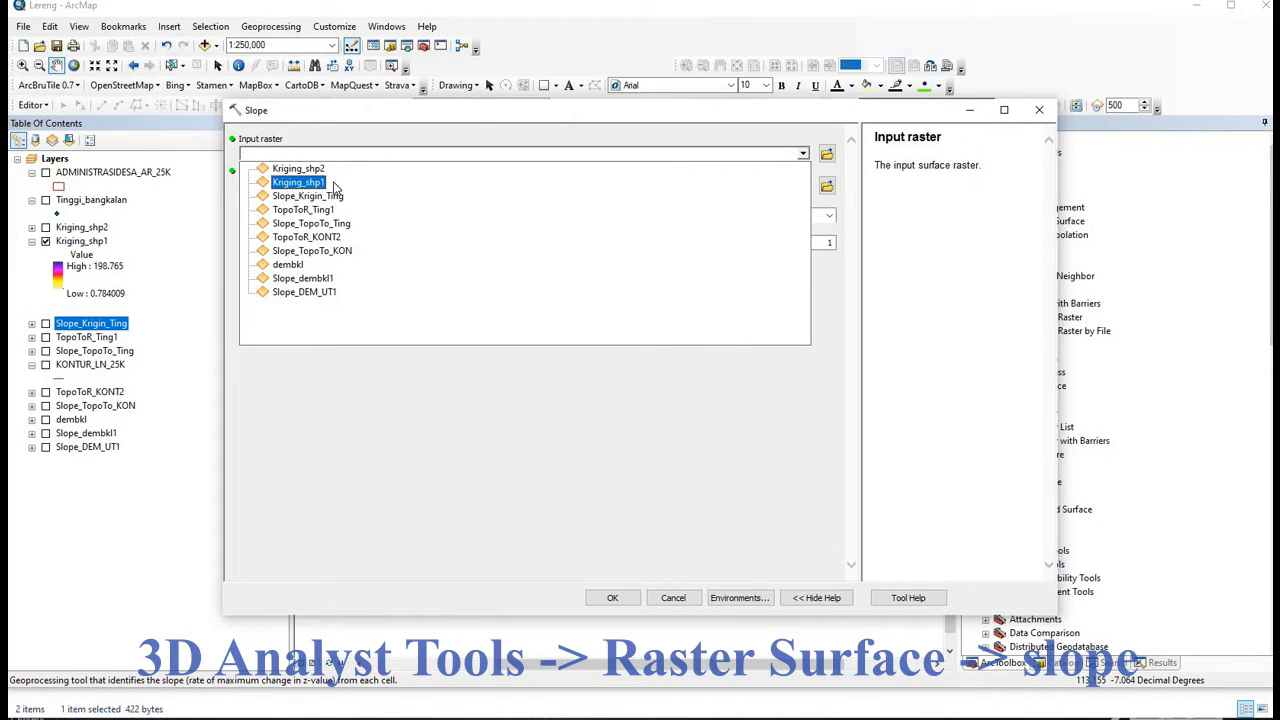
{"action": "left_click", "coordinate": [449, 183]}
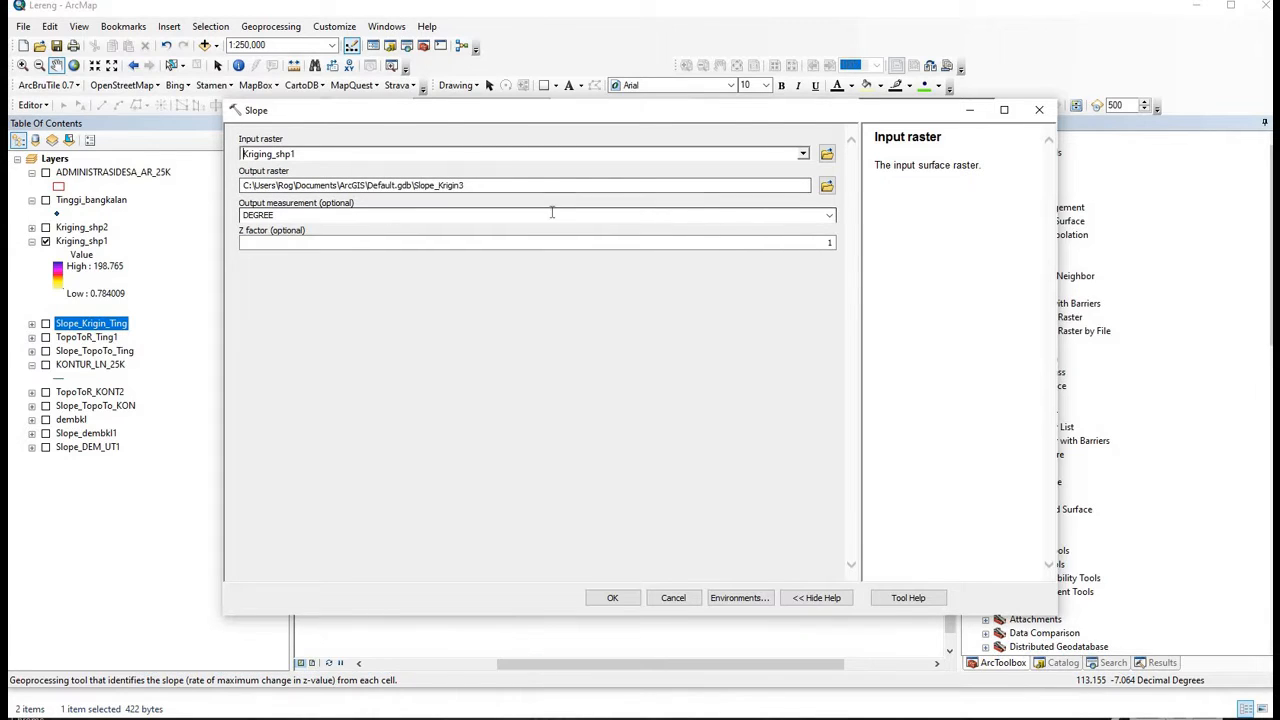
{"action": "left_click", "coordinate": [832, 216]}
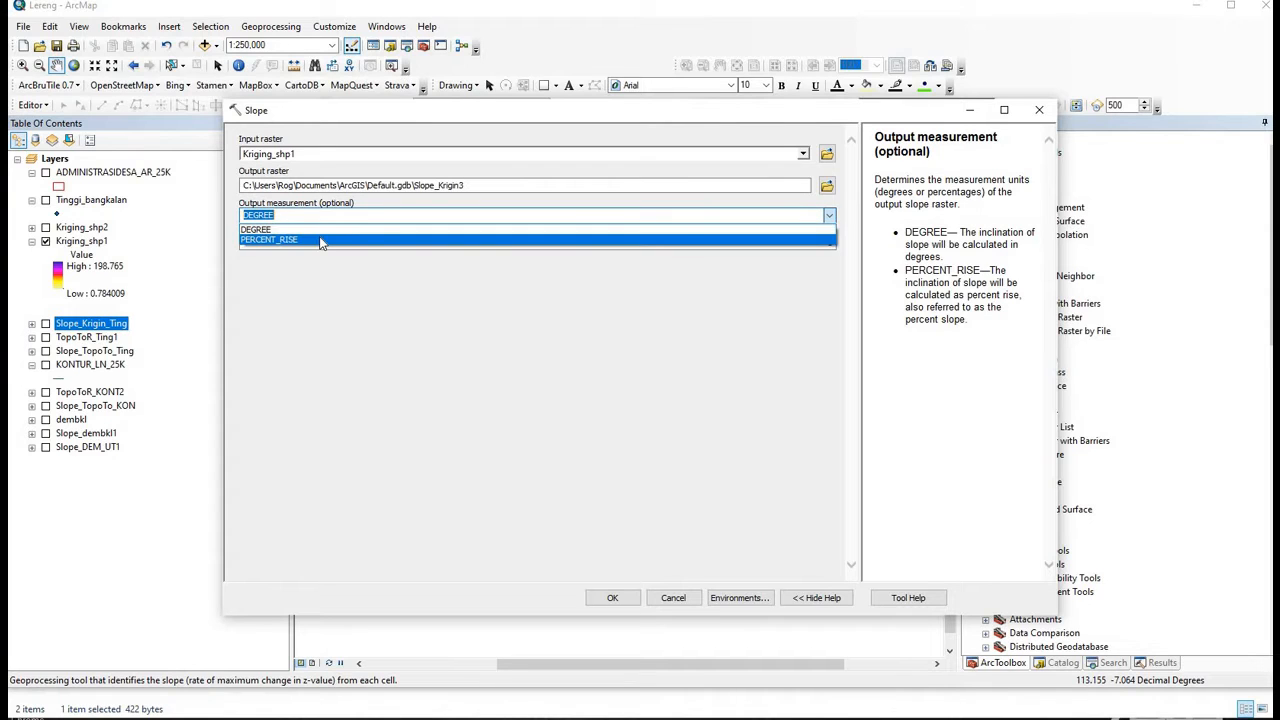
{"action": "left_click", "coordinate": [316, 239]}
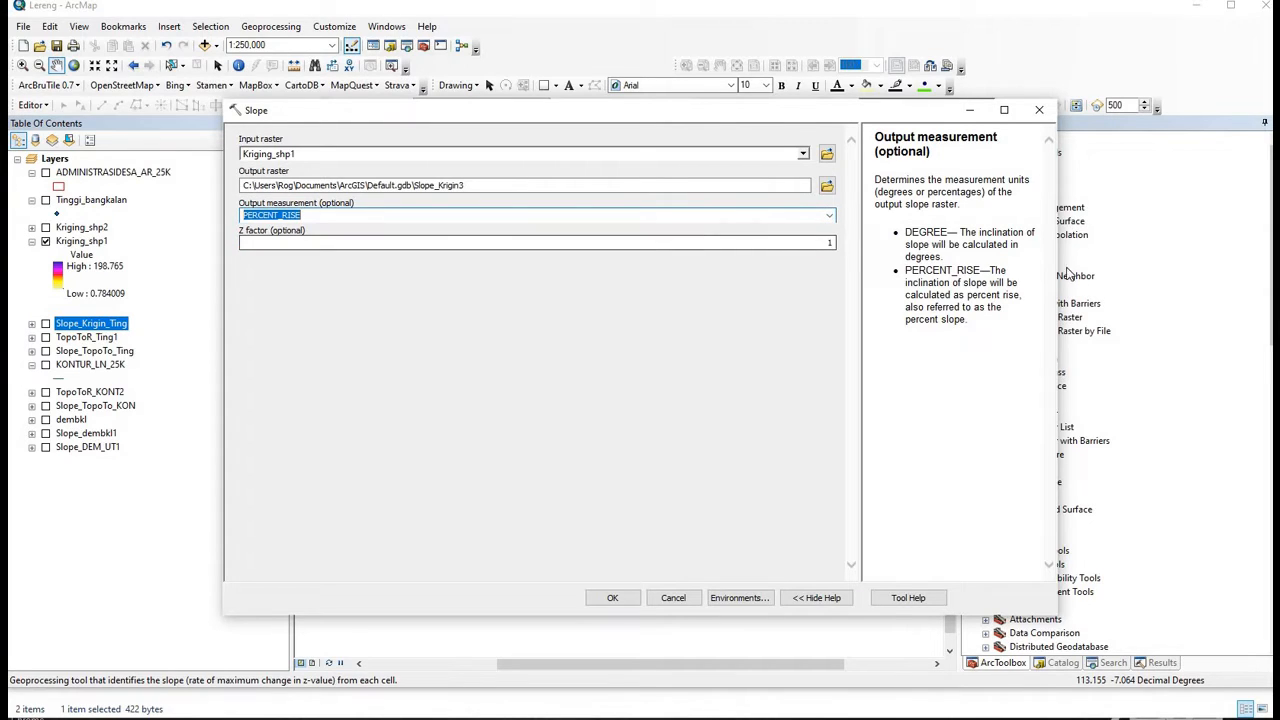
{"action": "left_click", "coordinate": [613, 598]}
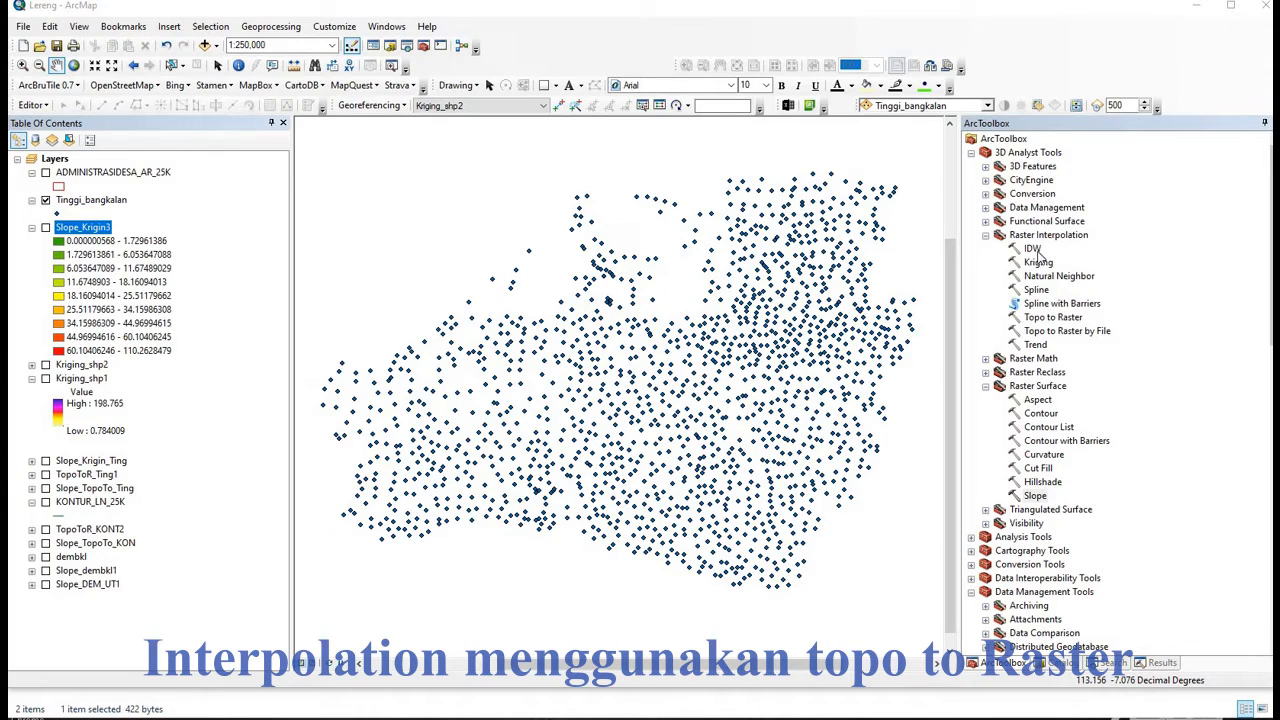
- Add Tinggi_bangkalan as Topo to Raster input, keeping ELEVATION as the field
{"action": "double_click", "coordinate": [1053, 318]}
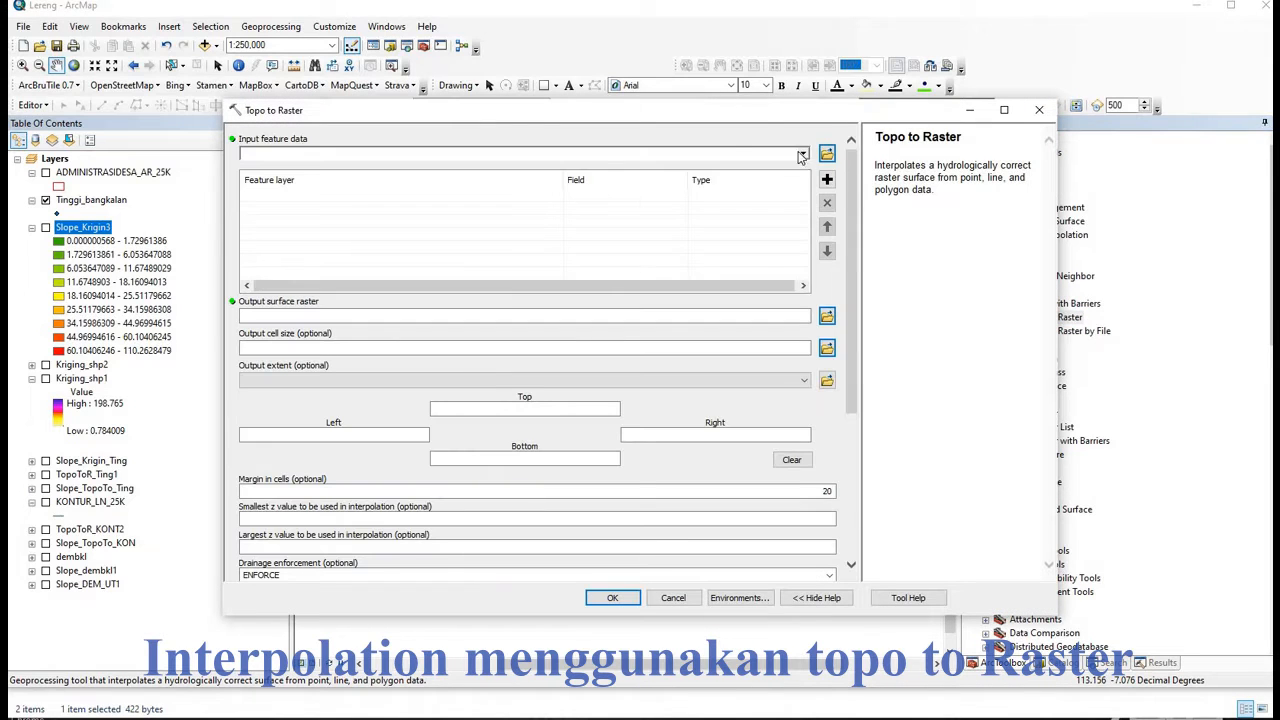
{"action": "left_click", "coordinate": [801, 156]}
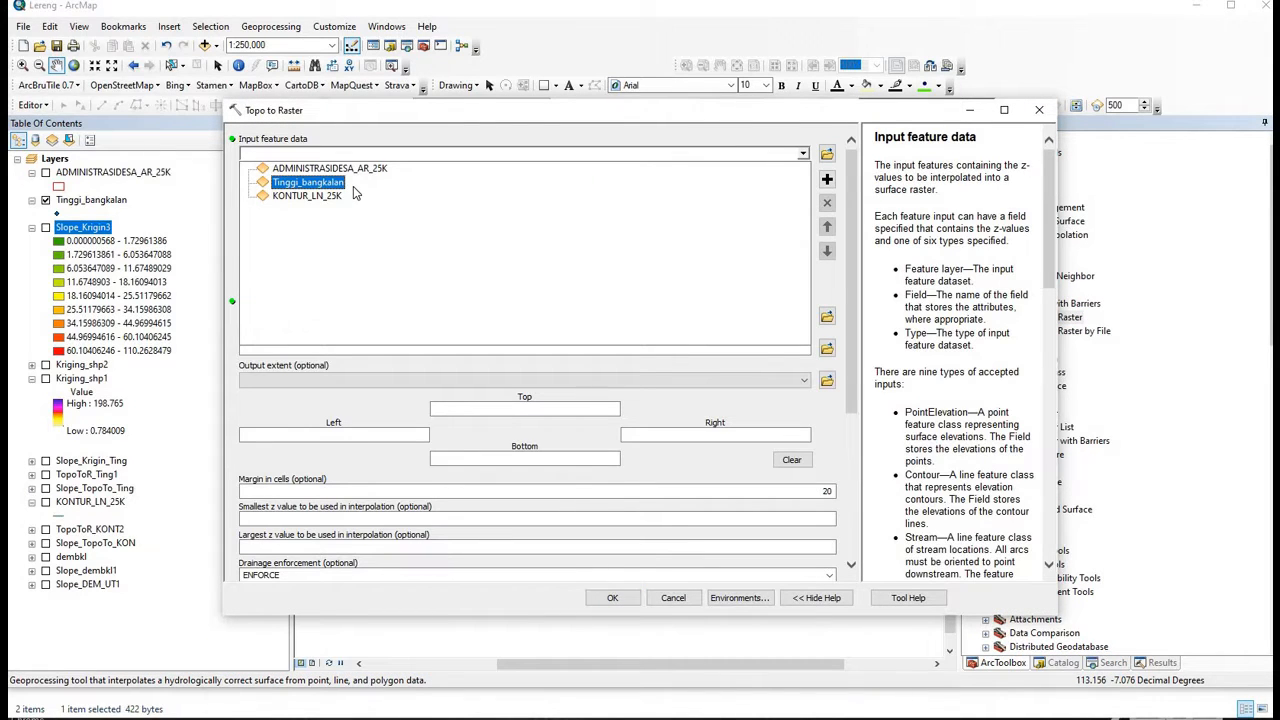
{"action": "left_click", "coordinate": [310, 182]}
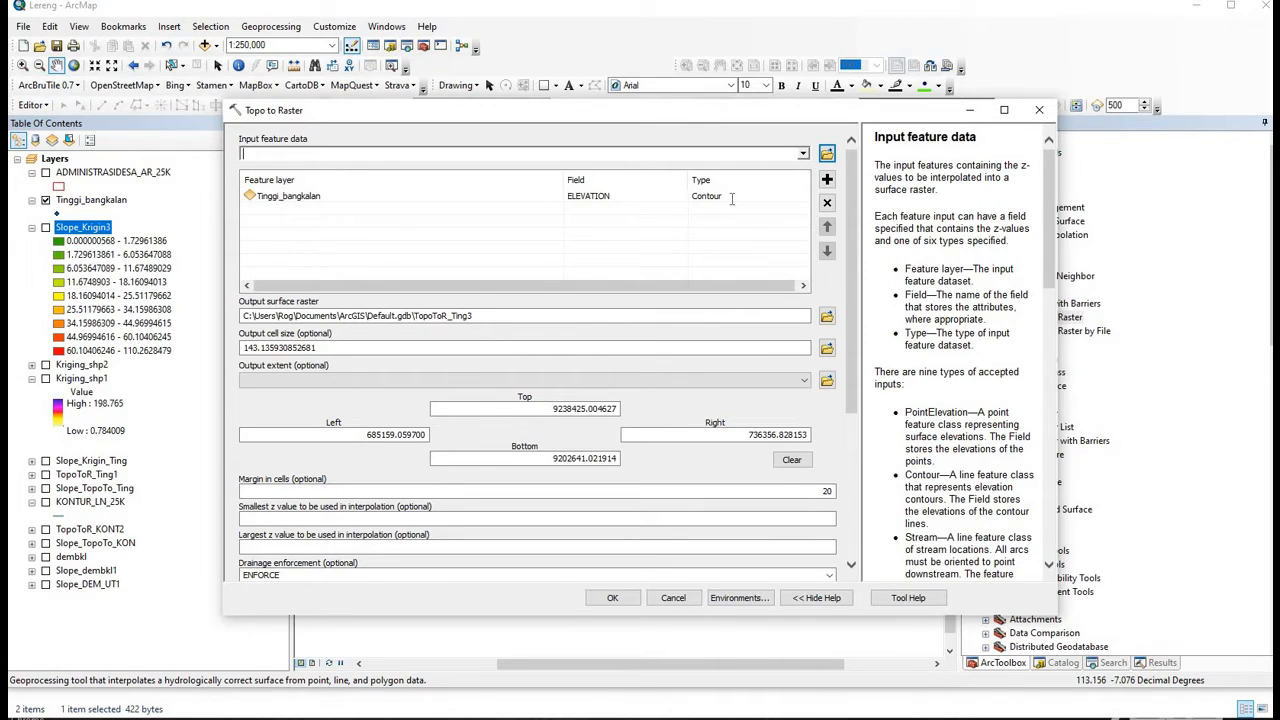
{"action": "left_click", "coordinate": [694, 199]}
{"action": "left_click", "coordinate": [640, 198]}
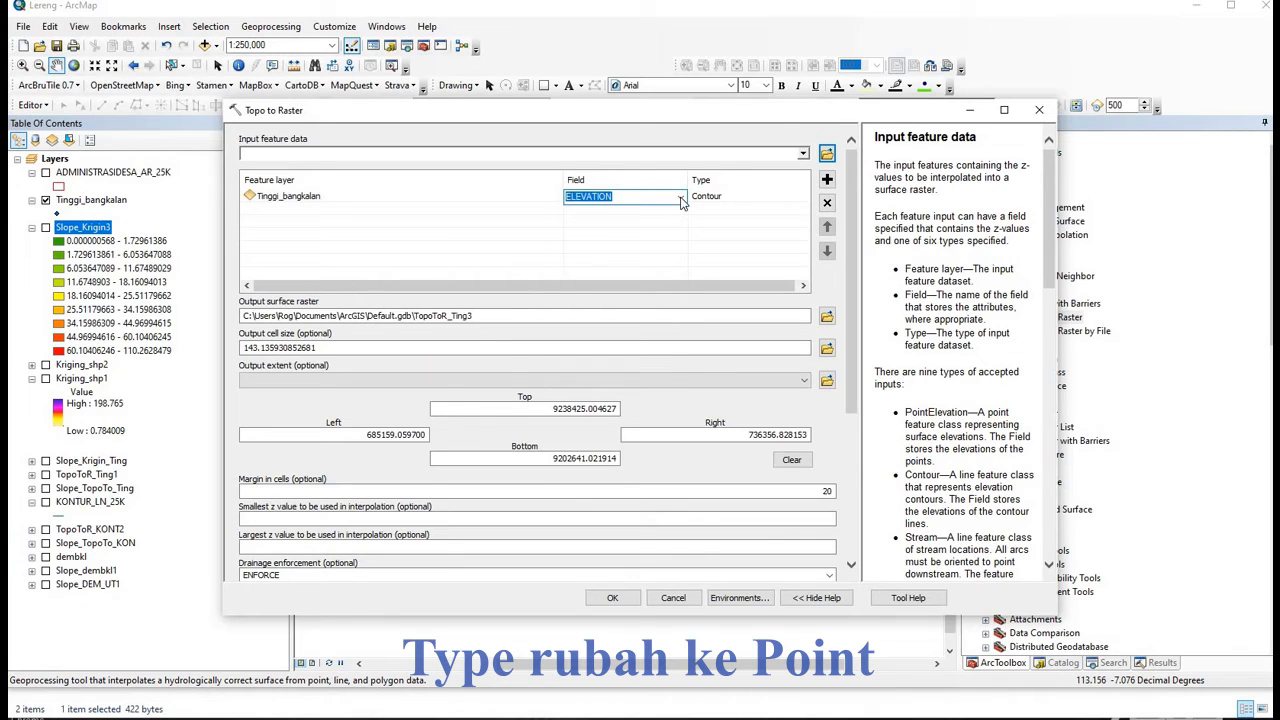
{"action": "left_click", "coordinate": [682, 197]}
{"action": "left_click", "coordinate": [754, 197]}
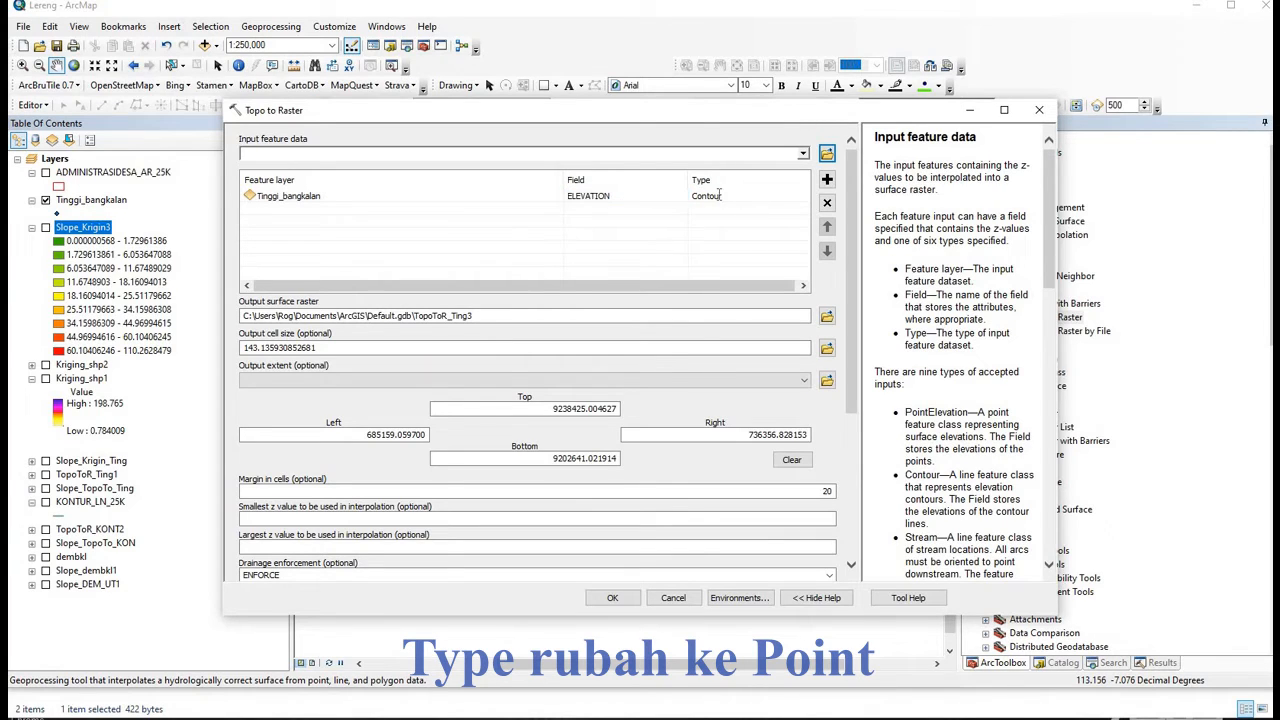
- Change the input type from Contour to PointElevation and review the remaining parameters
{"action": "left_click", "coordinate": [718, 195]}
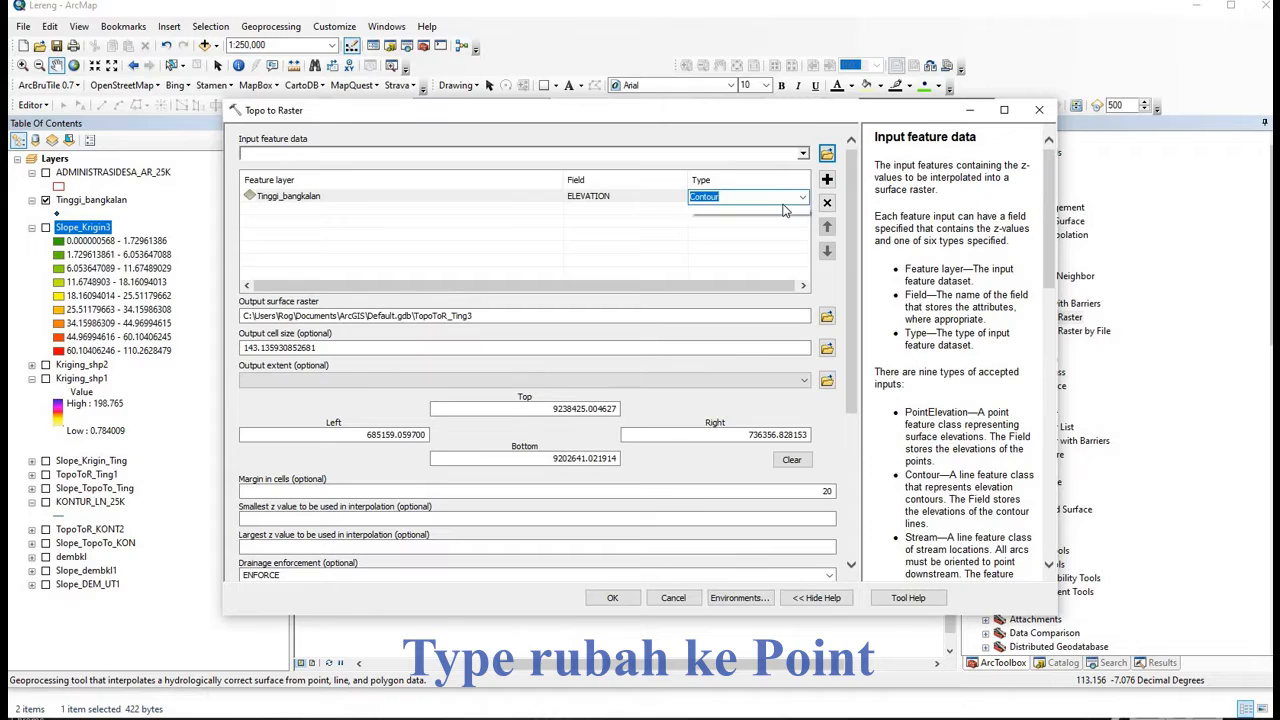
{"action": "left_click", "coordinate": [803, 197]}
{"action": "left_click", "coordinate": [831, 230]}
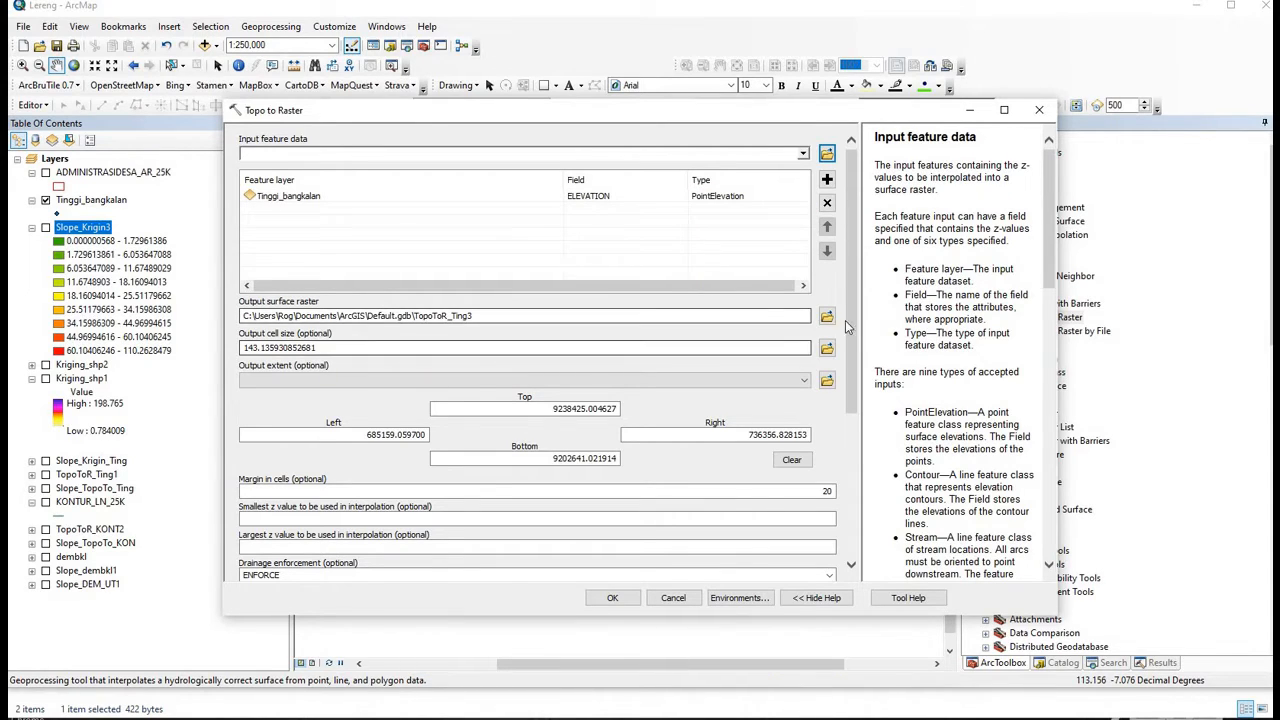
{"action": "scroll", "coordinate": [322, 254], "scroll_direction": "down", "scroll_amount": 3}
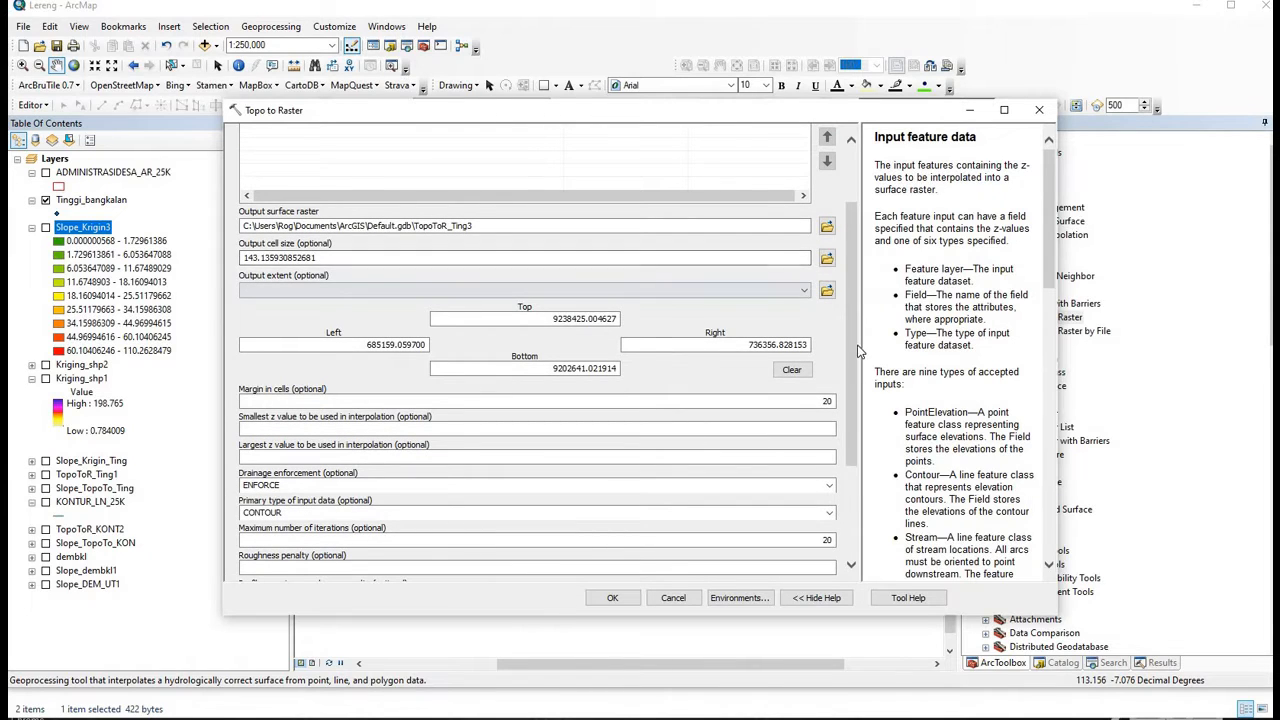
{"action": "scroll", "coordinate": [855, 348], "scroll_direction": "down", "scroll_amount": 3}
{"action": "scroll", "coordinate": [864, 385], "scroll_direction": "down", "scroll_amount": 2}
{"action": "left_click_drag", "start_coordinate": [858, 398], "coordinate": [858, 400]}
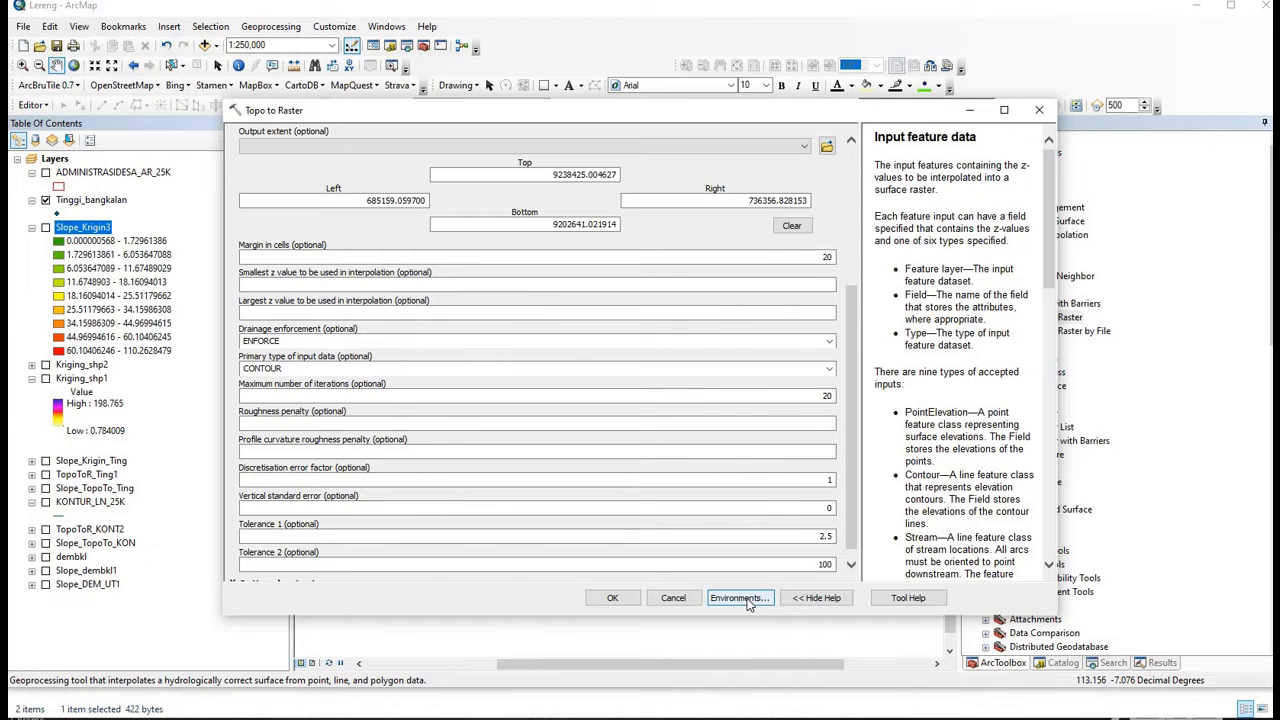
- Set Topo to Raster environments to the ADMINISTRASIDESA_AR_25K extent and dembkl snap raster
{"action": "left_click", "coordinate": [745, 600]}
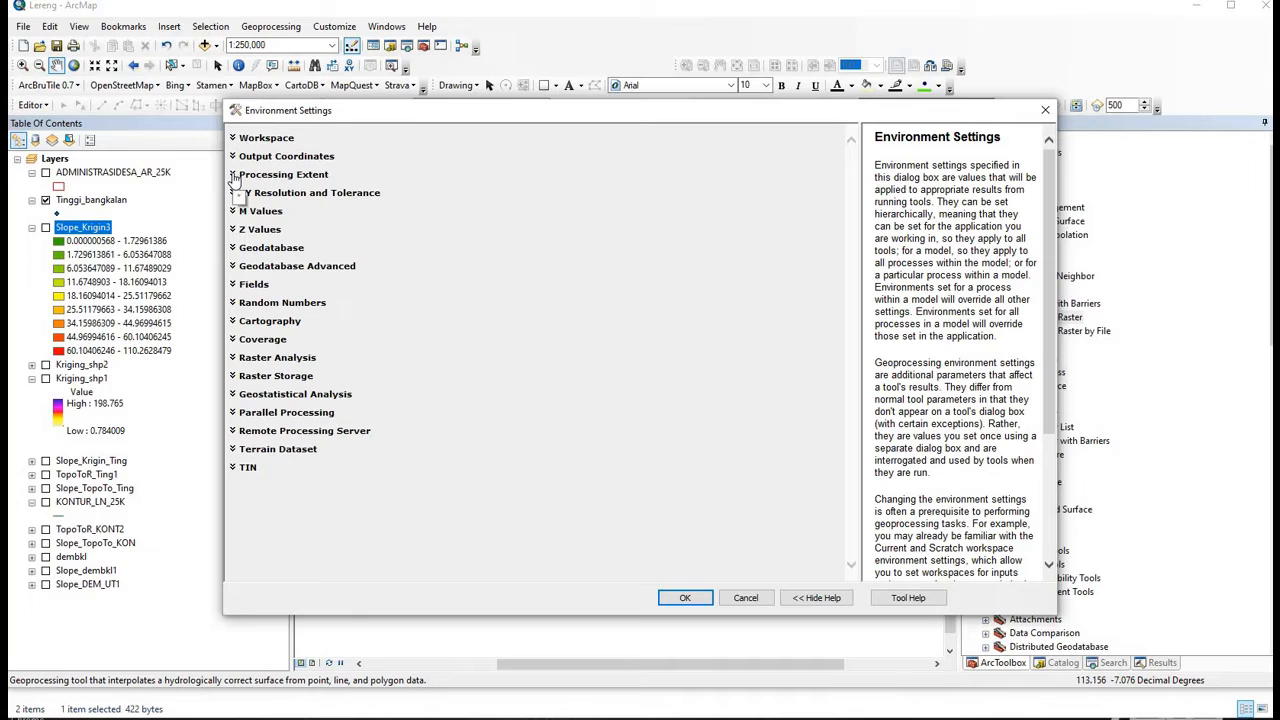
{"action": "left_click", "coordinate": [233, 175]}
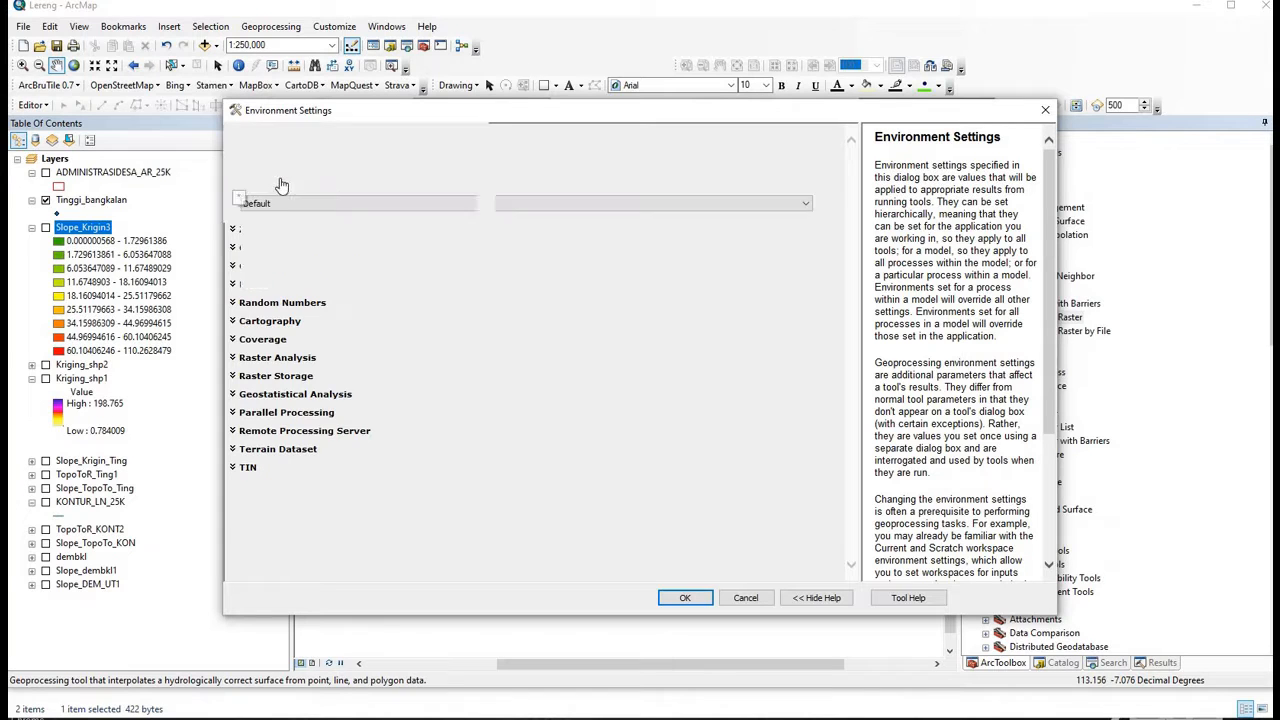
{"action": "left_click", "coordinate": [806, 204]}
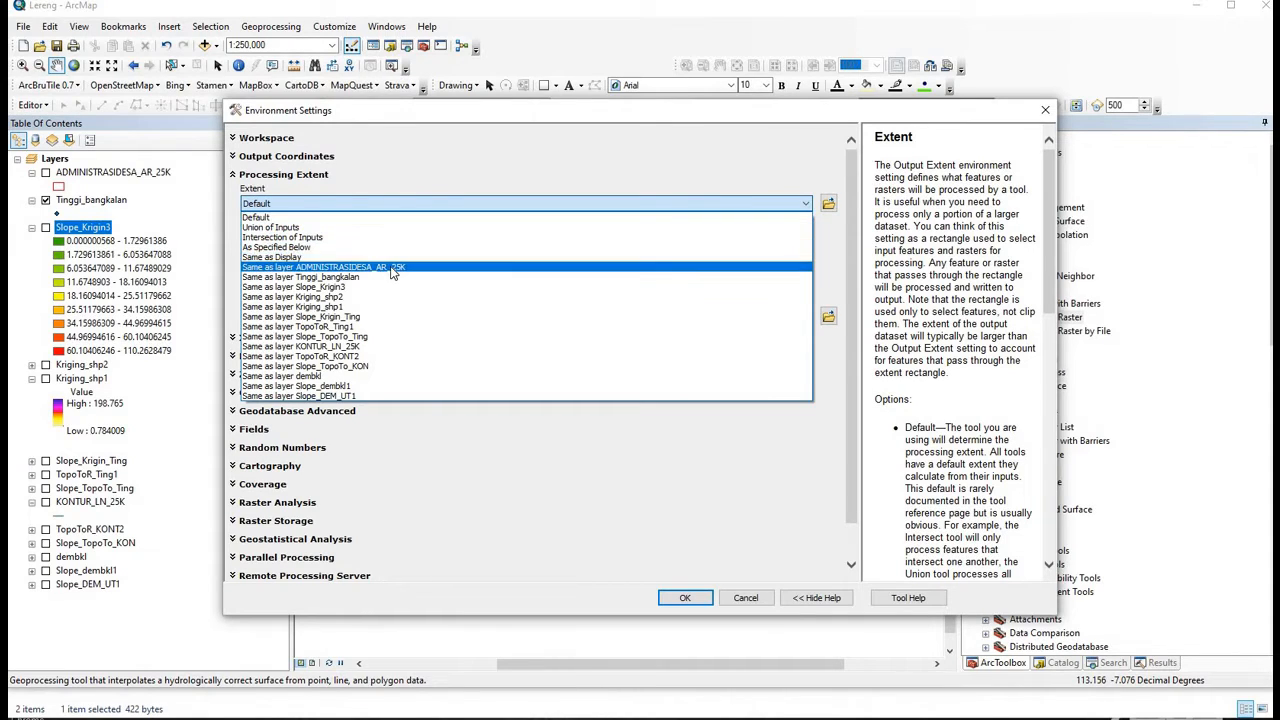
{"action": "left_click", "coordinate": [393, 267]}
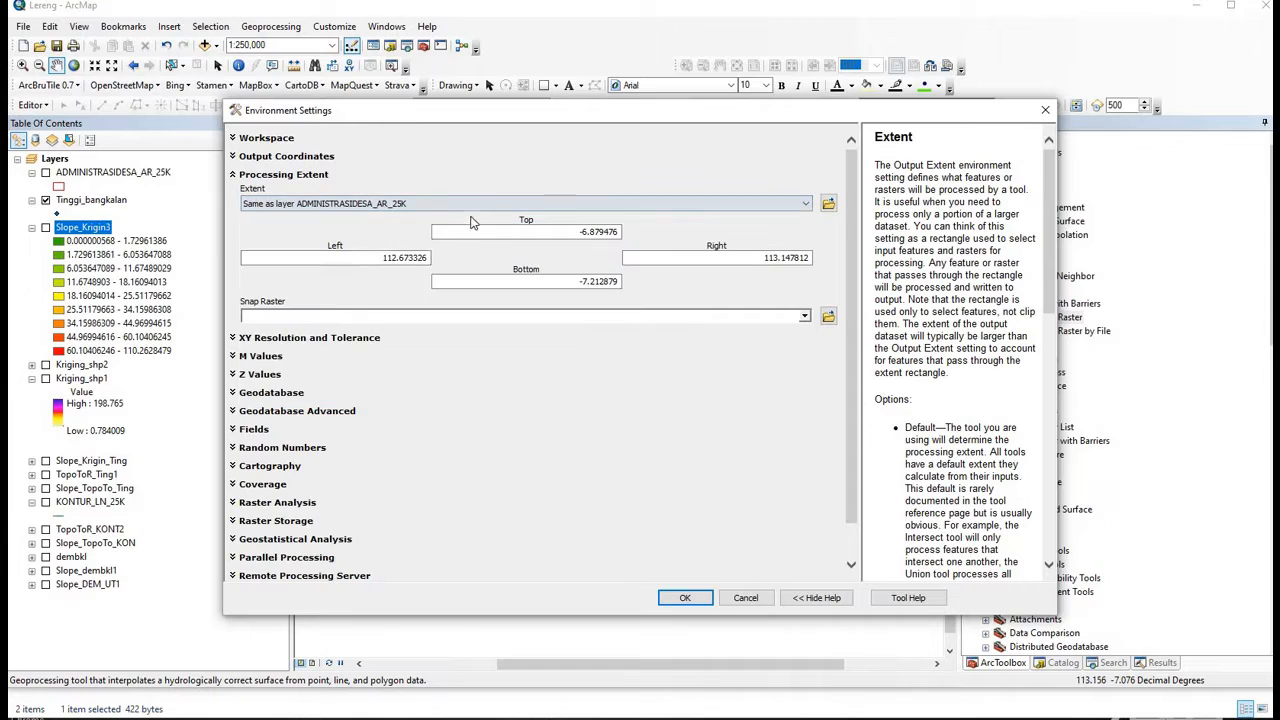
{"action": "left_click", "coordinate": [806, 317]}
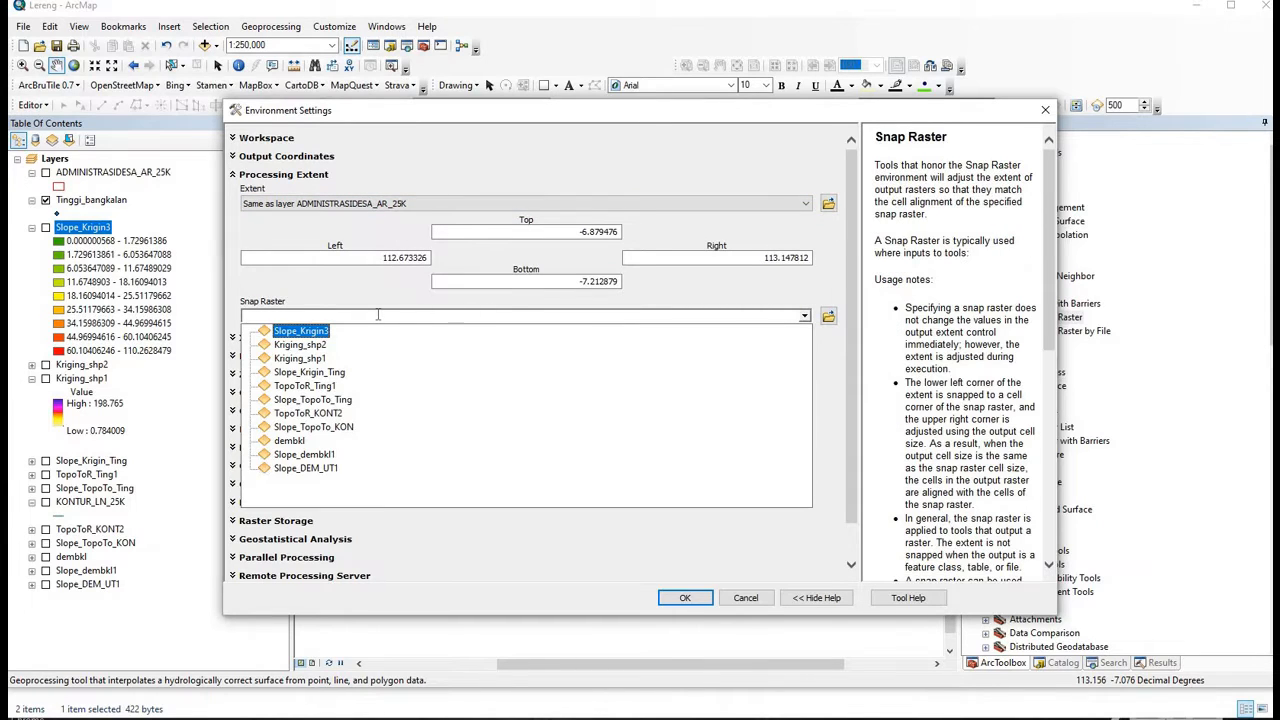
{"action": "left_click", "coordinate": [338, 447]}
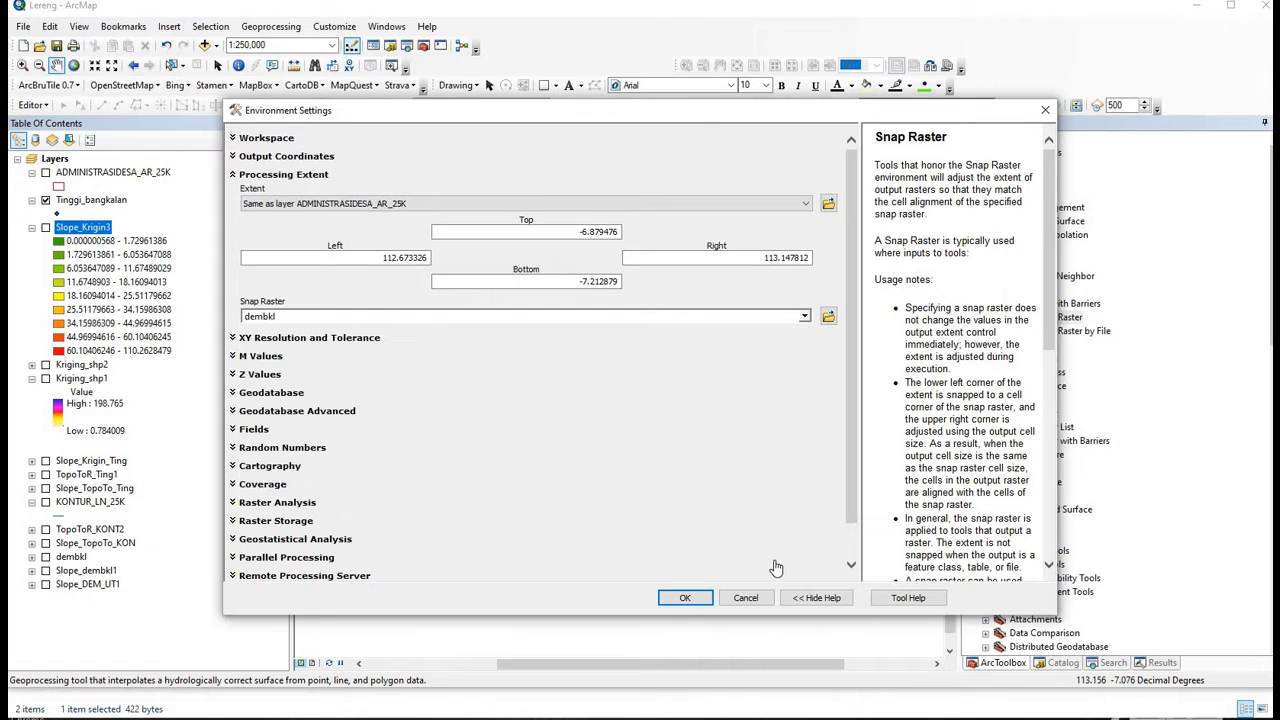
{"action": "left_click", "coordinate": [685, 597]}
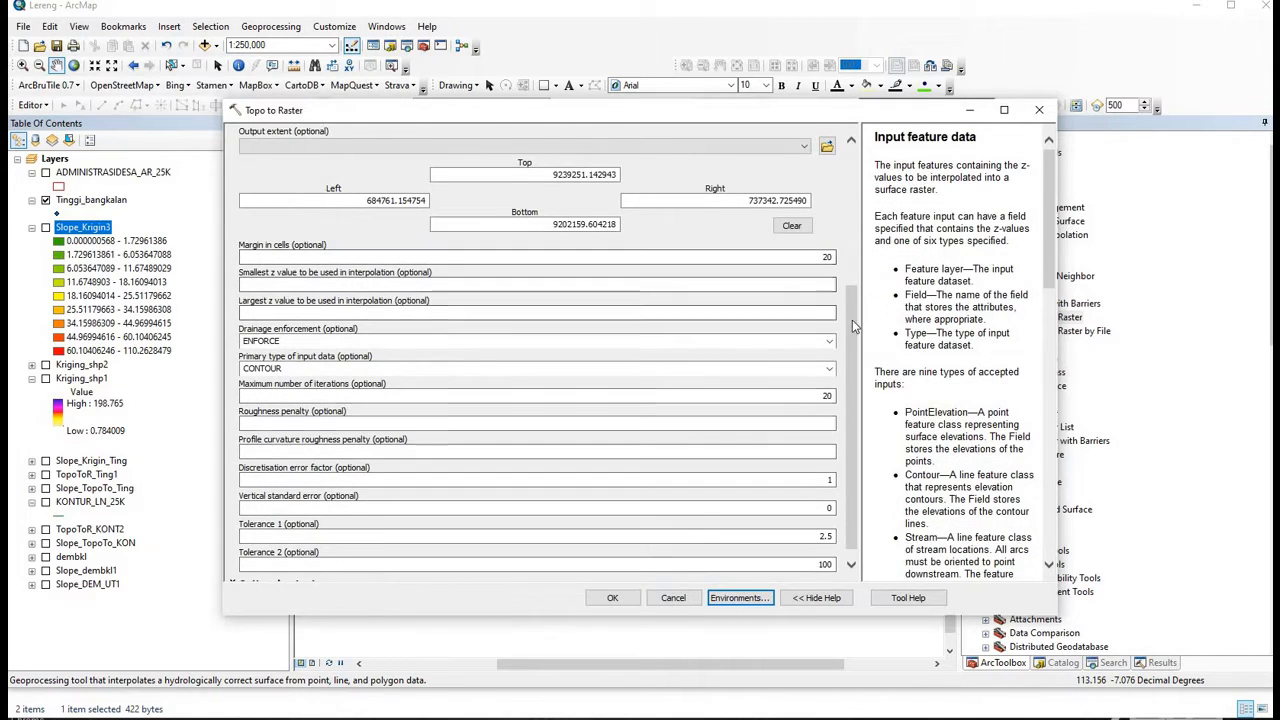
- Set primary input type to SPOT and run Topo to Raster, producing TopoToR_Ting1 (-3.70 to 271.49)
{"action": "left_click_drag", "start_coordinate": [856, 327], "coordinate": [859, 222]}
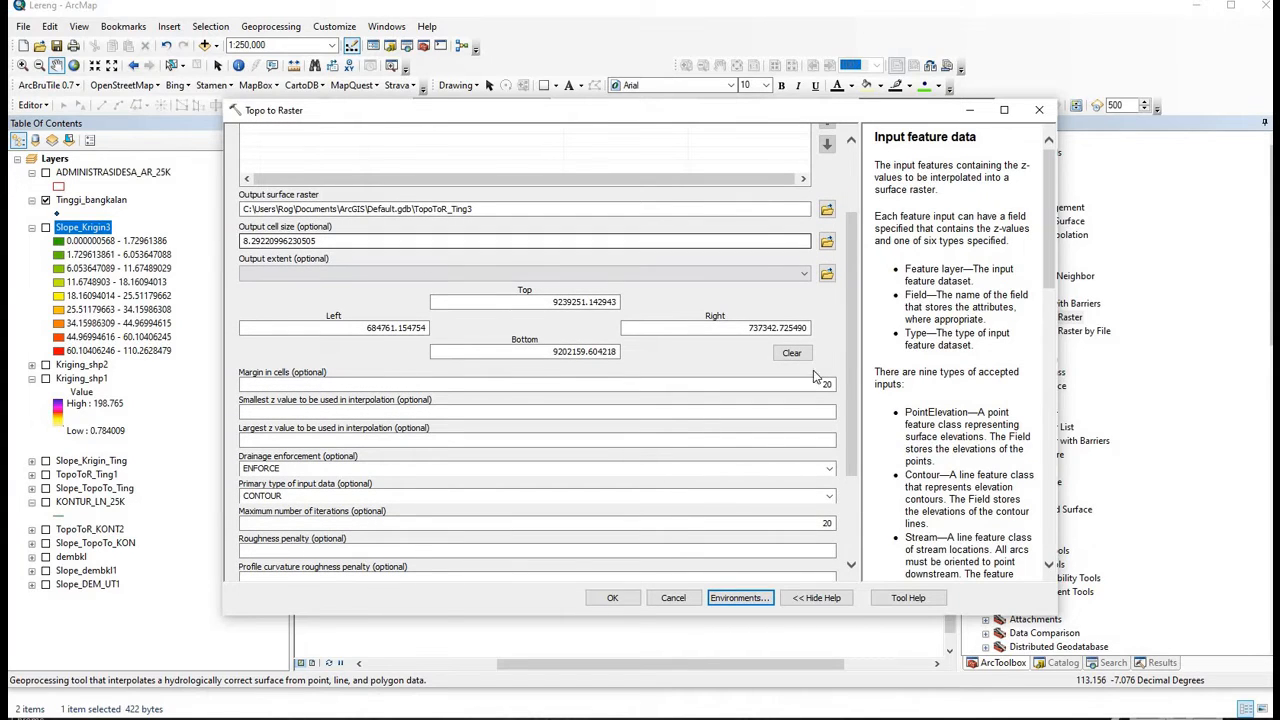
{"action": "scroll", "coordinate": [624, 411], "scroll_direction": "down", "scroll_amount": 3}
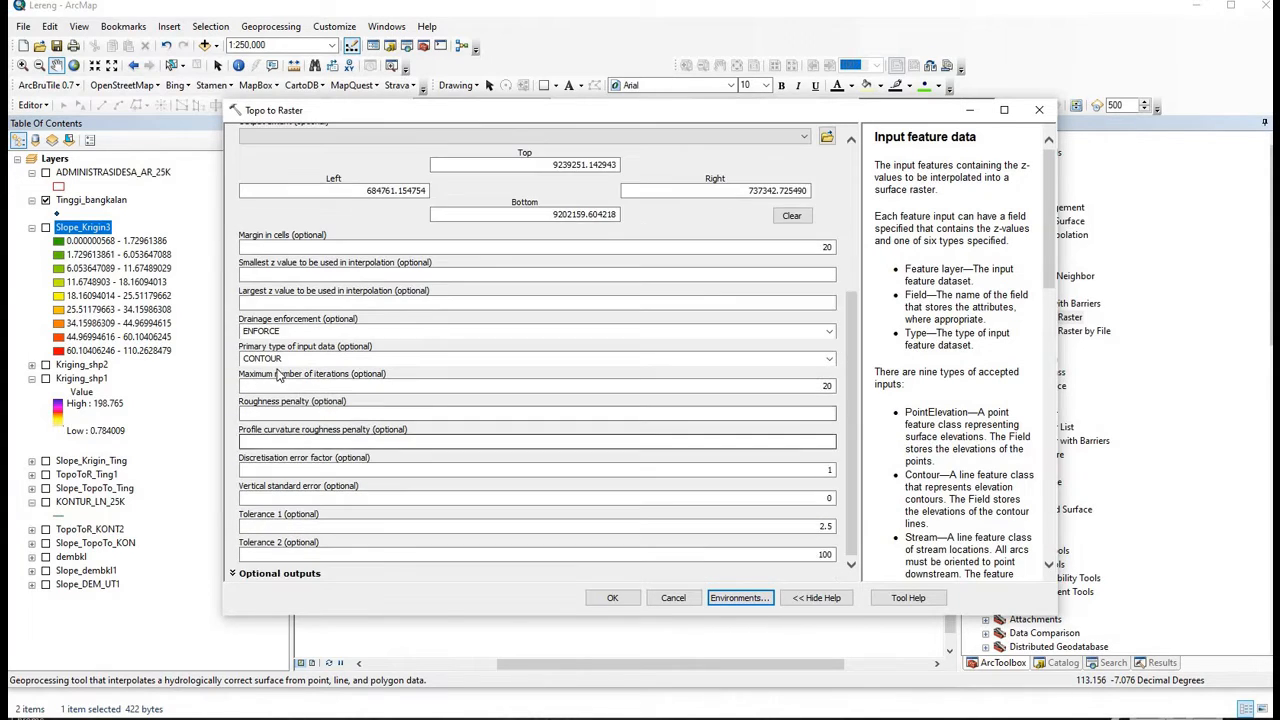
{"action": "left_click", "coordinate": [829, 360]}
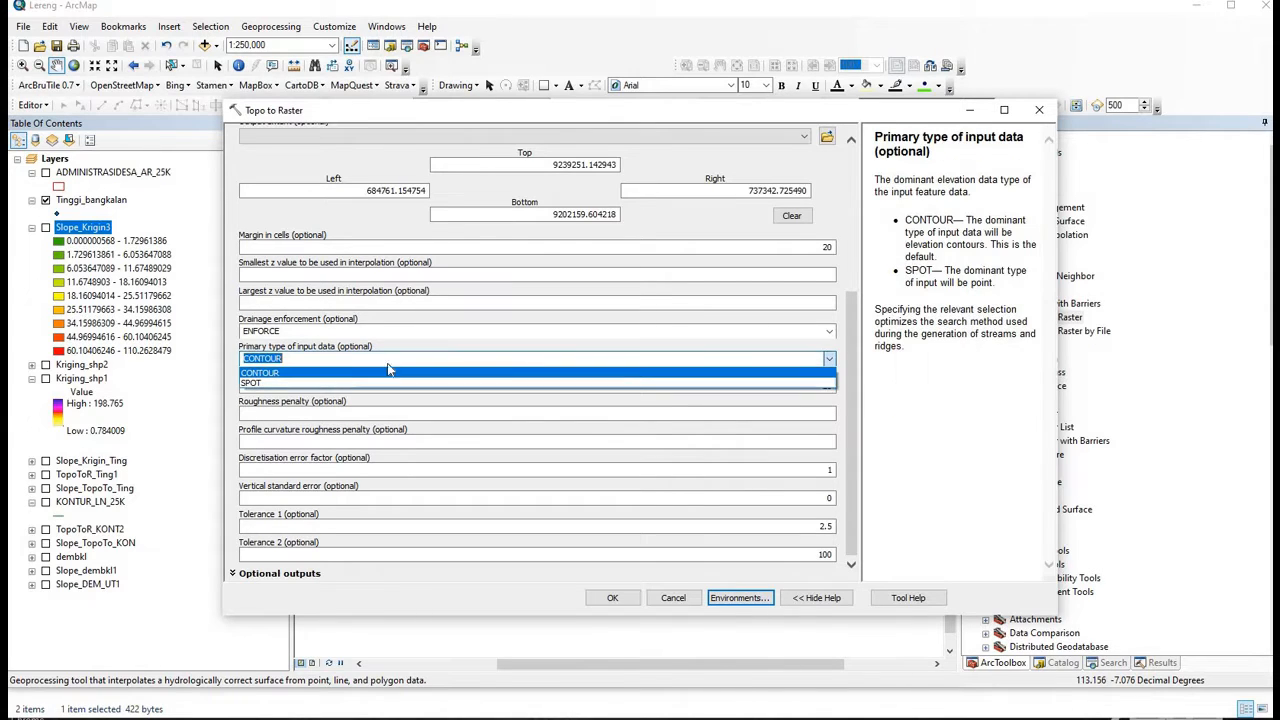
{"action": "left_click", "coordinate": [260, 383]}
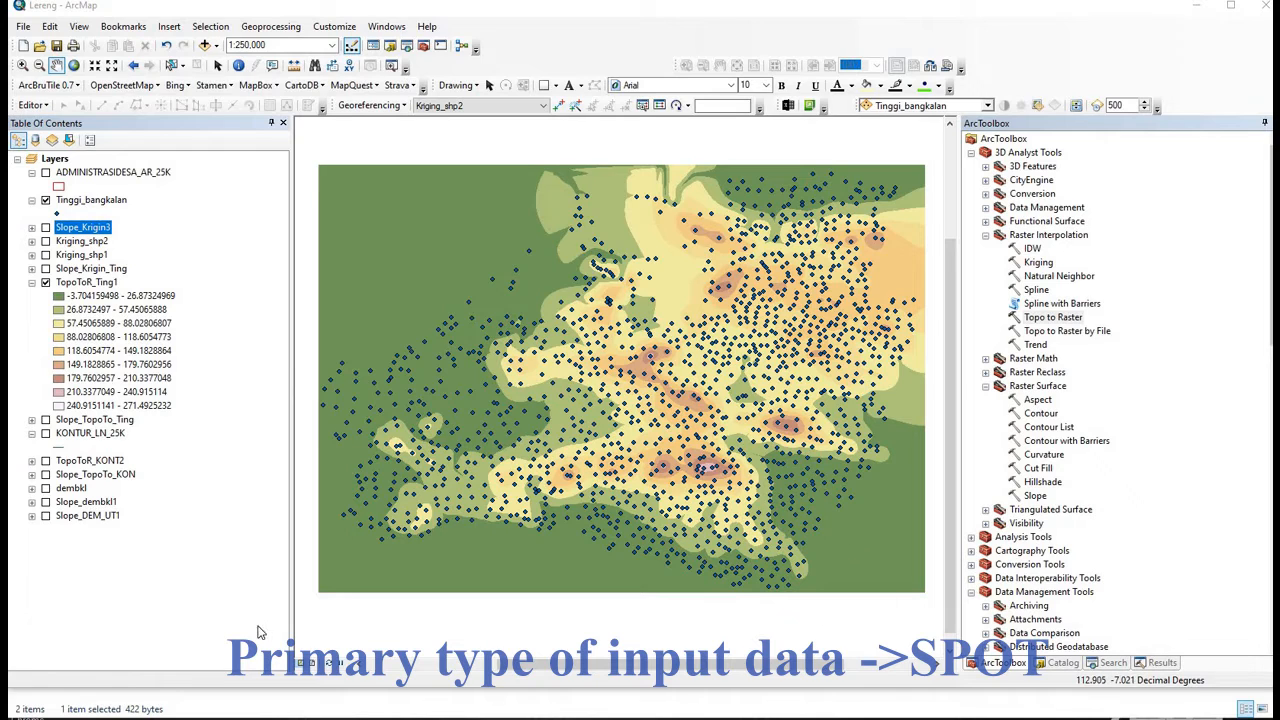
- Give TopoToR_Ting1 a stretched yellow-red-purple-blue ramp, then toggle Kriging_shp1's visibility
{"action": "right_click", "coordinate": [94, 283]}
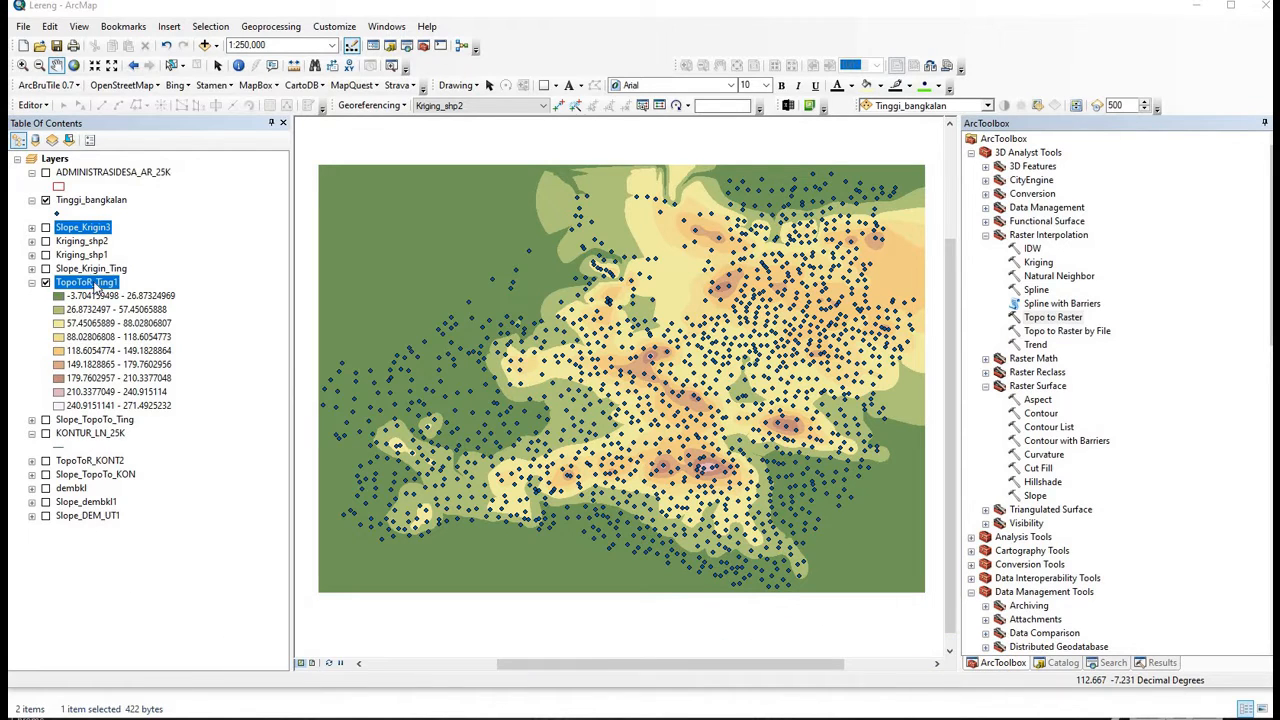
{"action": "left_click", "coordinate": [143, 506]}
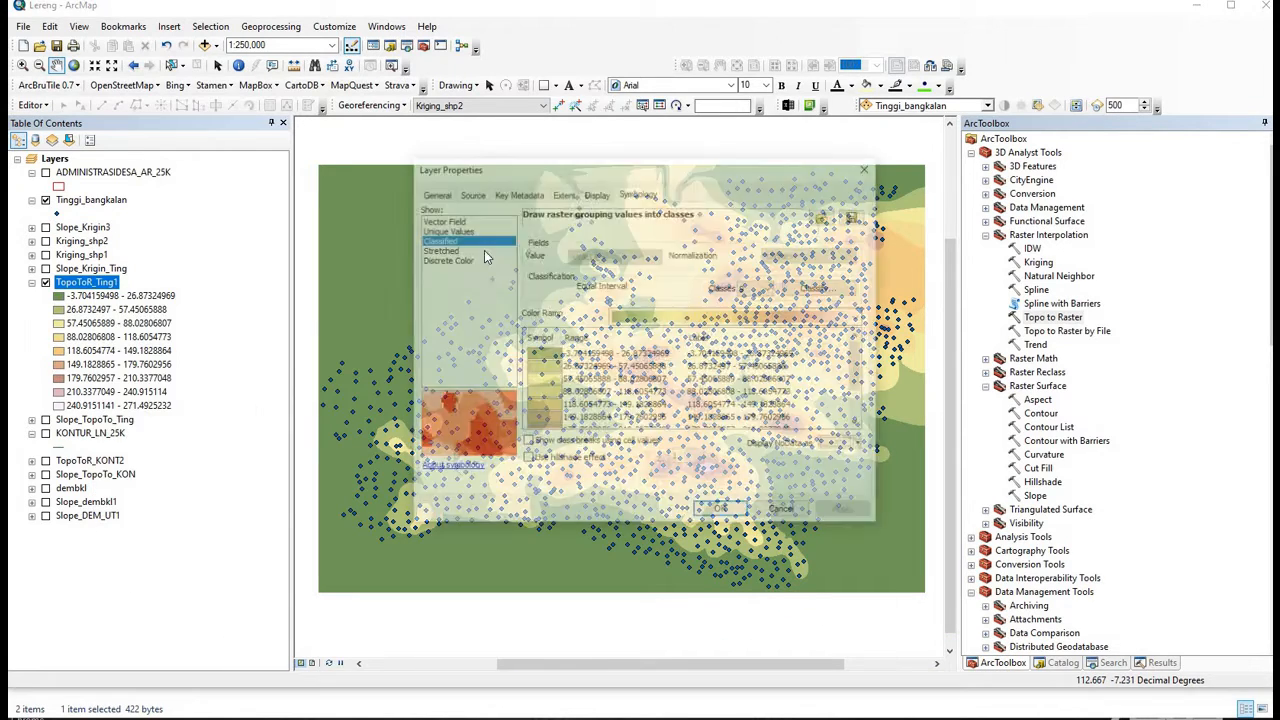
{"action": "left_click", "coordinate": [470, 249]}
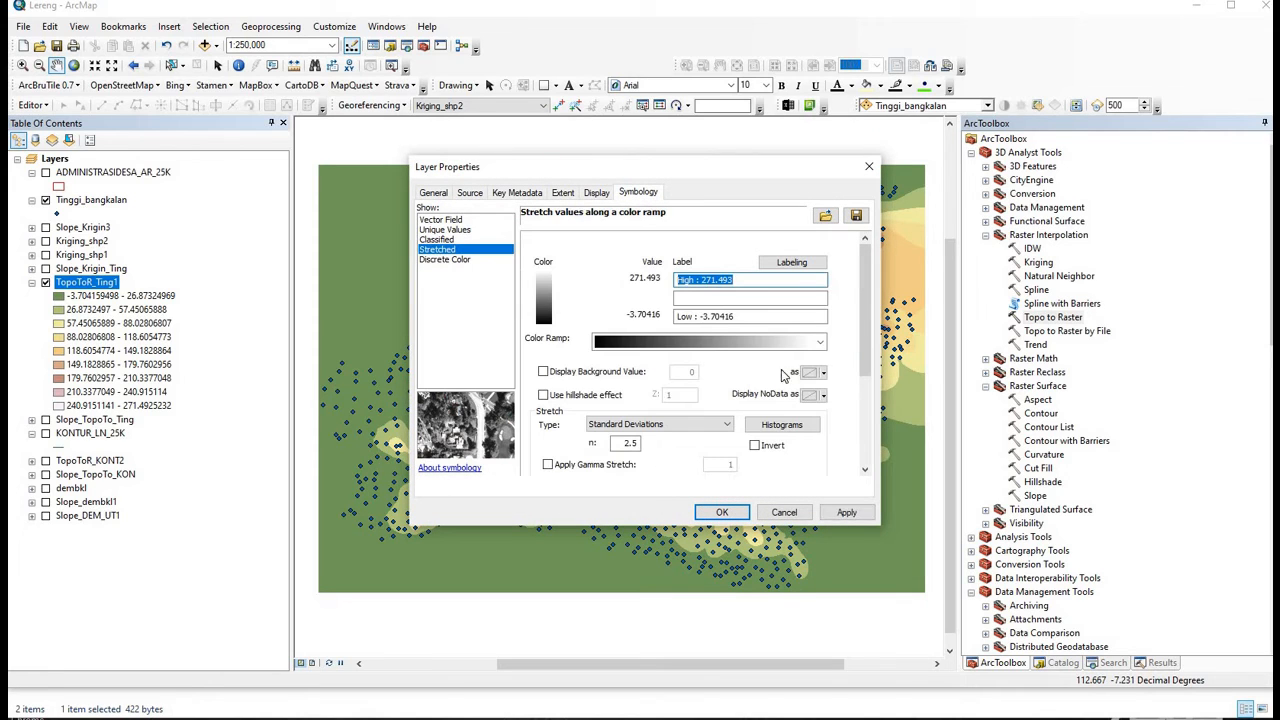
{"action": "left_click", "coordinate": [820, 341]}
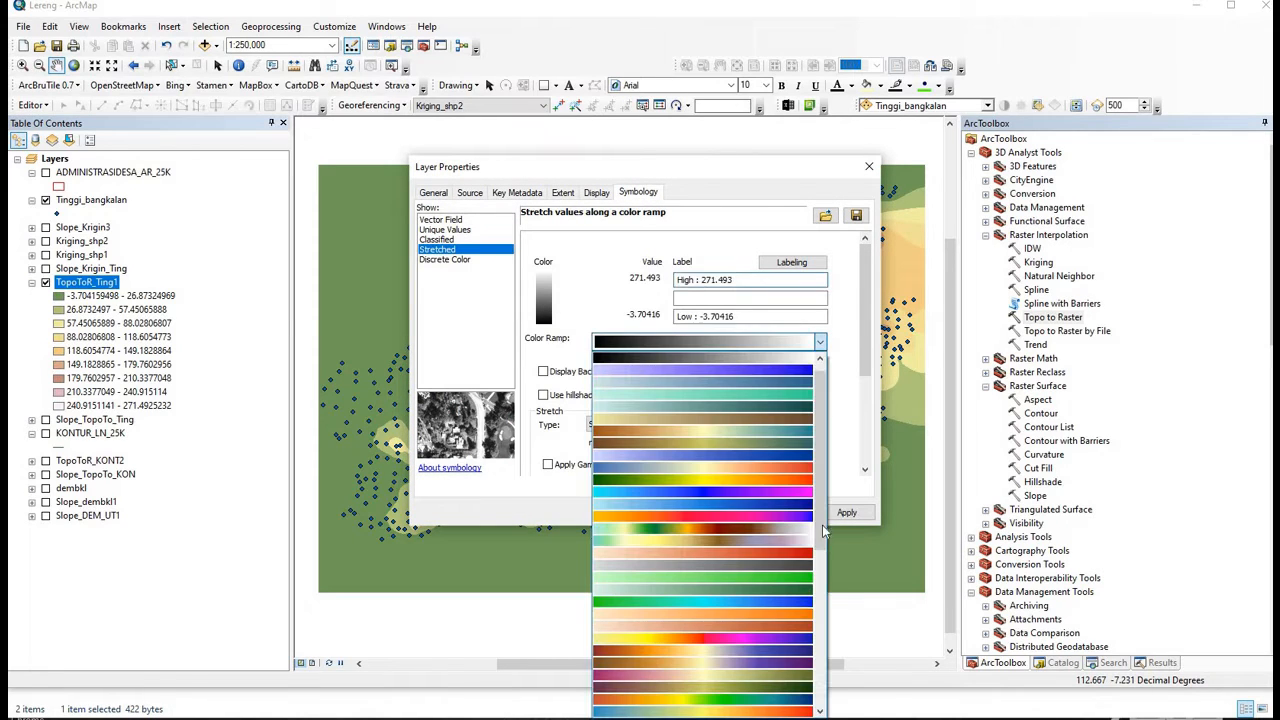
{"action": "left_click", "coordinate": [790, 641]}
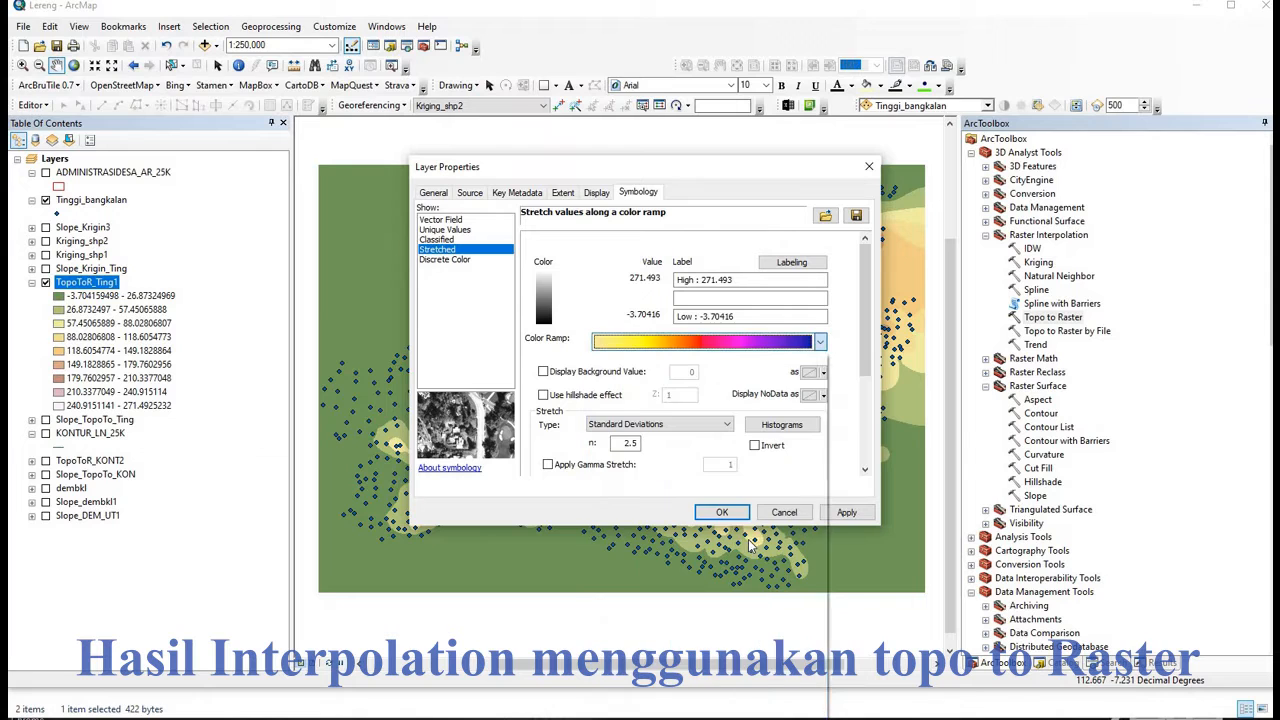
{"action": "left_click", "coordinate": [738, 514]}
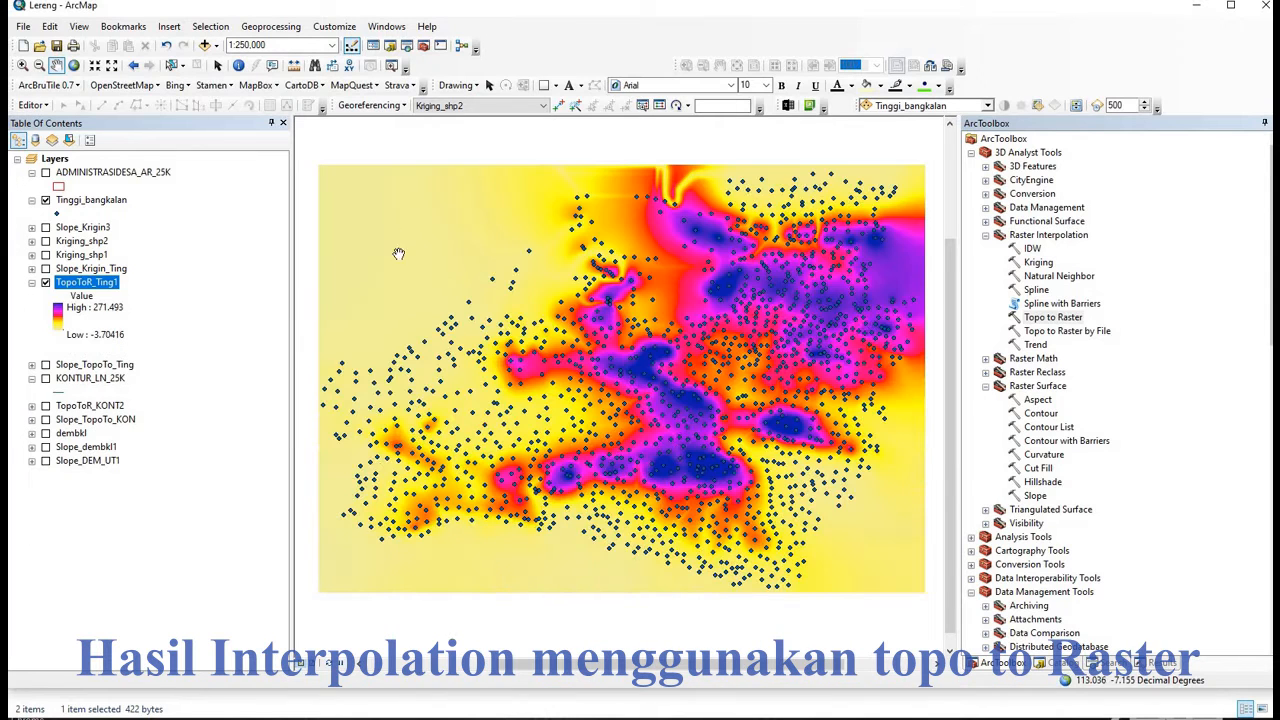
{"action": "left_click", "coordinate": [34, 256]}
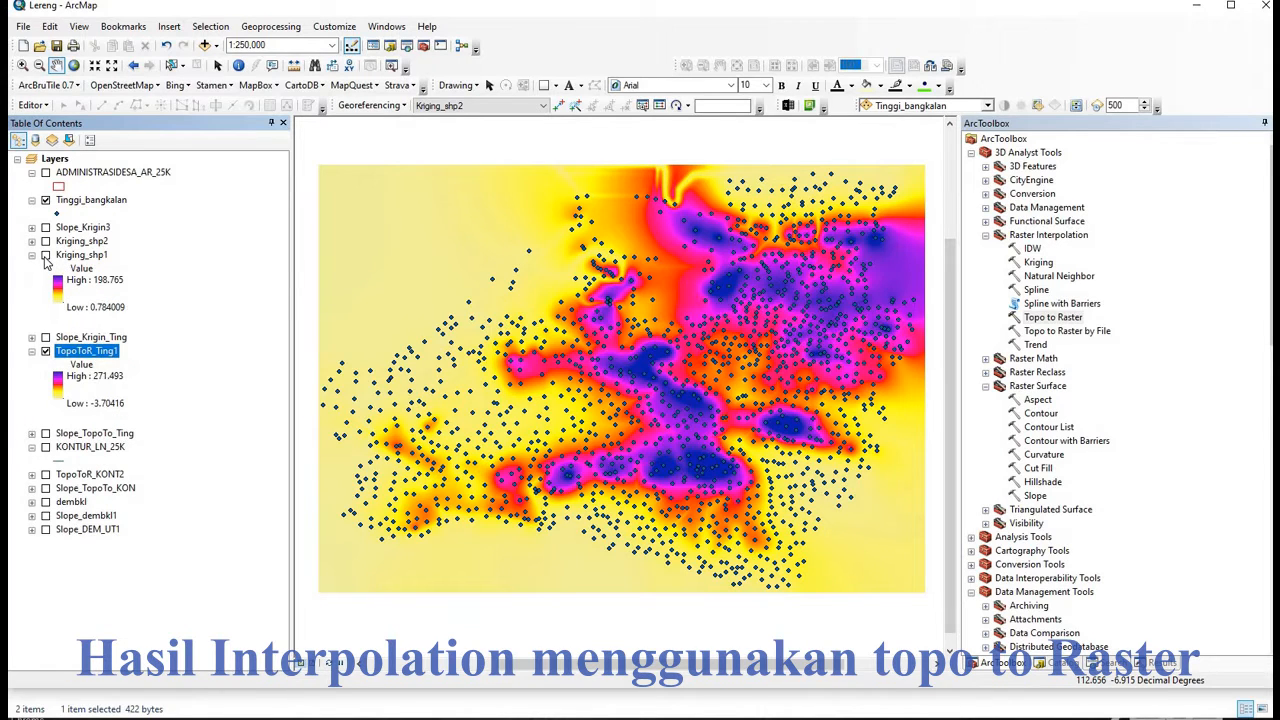
{"action": "left_click", "coordinate": [45, 256]}
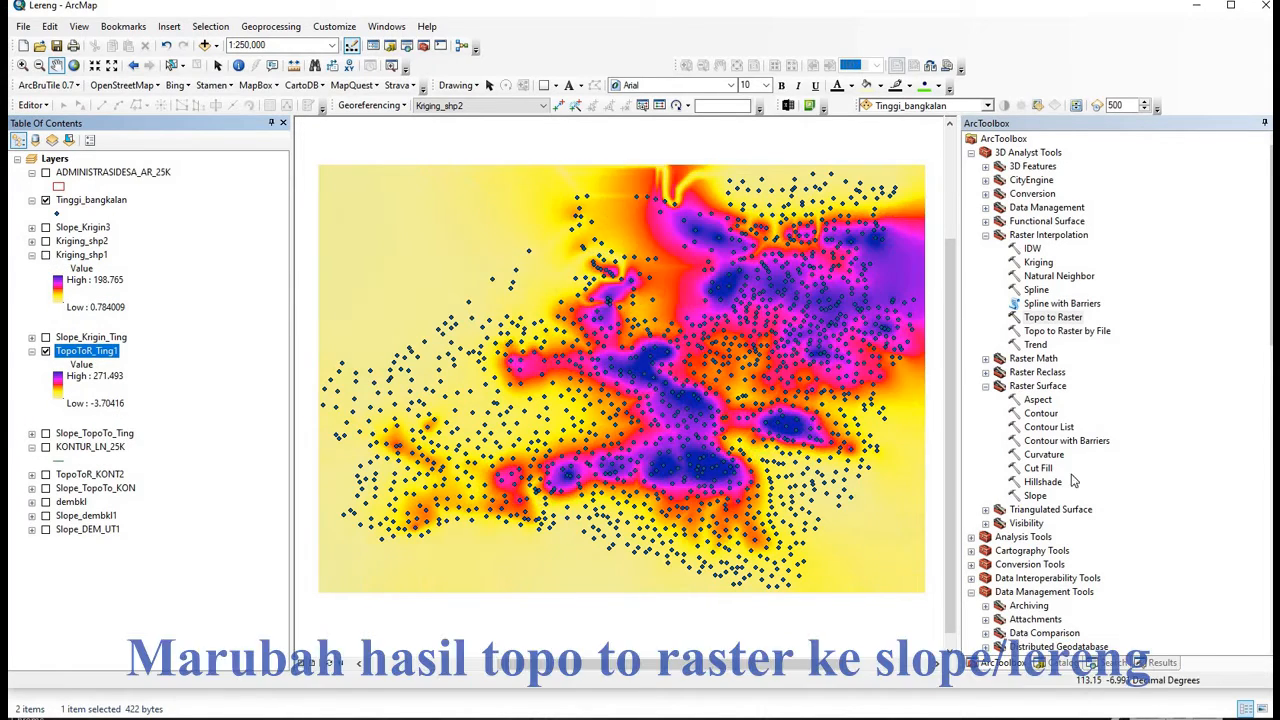
- Compute a PERCENT_RISE slope raster, Slope_TopoTo3, from TopoToR_Ting1
{"action": "double_click", "coordinate": [1035, 496]}
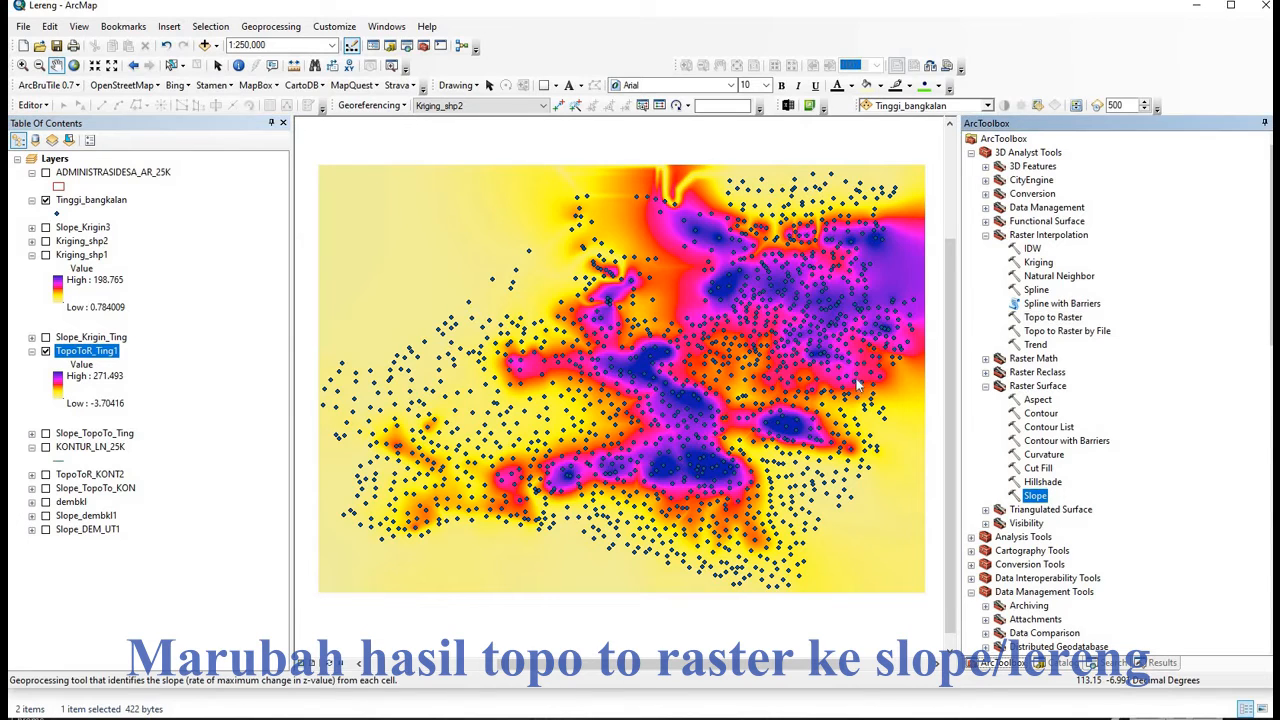
{"action": "left_click", "coordinate": [803, 157]}
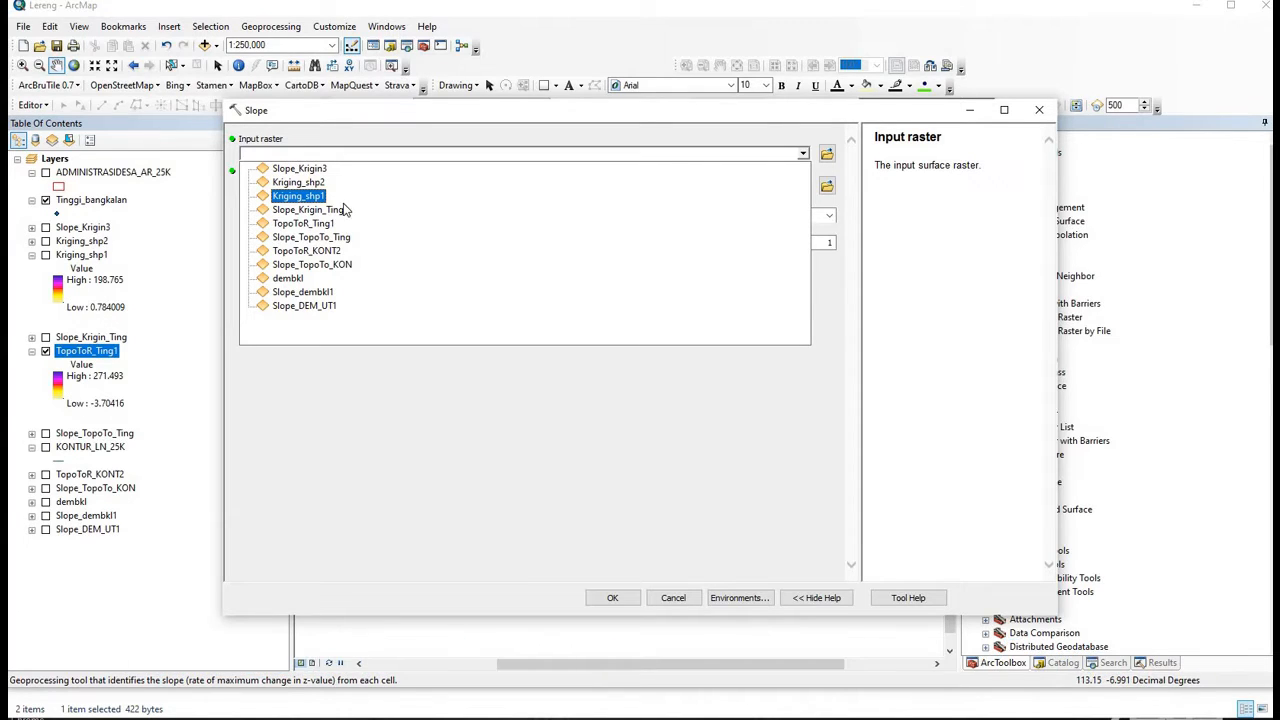
{"action": "left_click", "coordinate": [316, 223]}
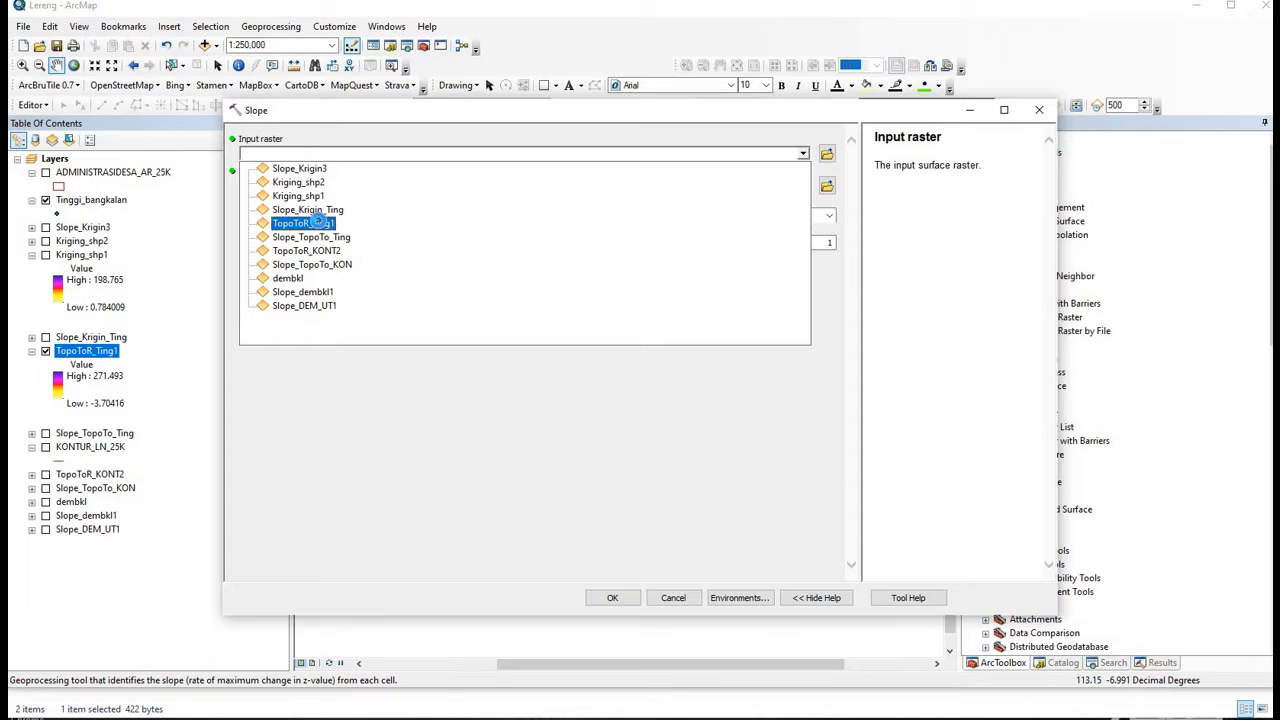
{"action": "left_click", "coordinate": [830, 218]}
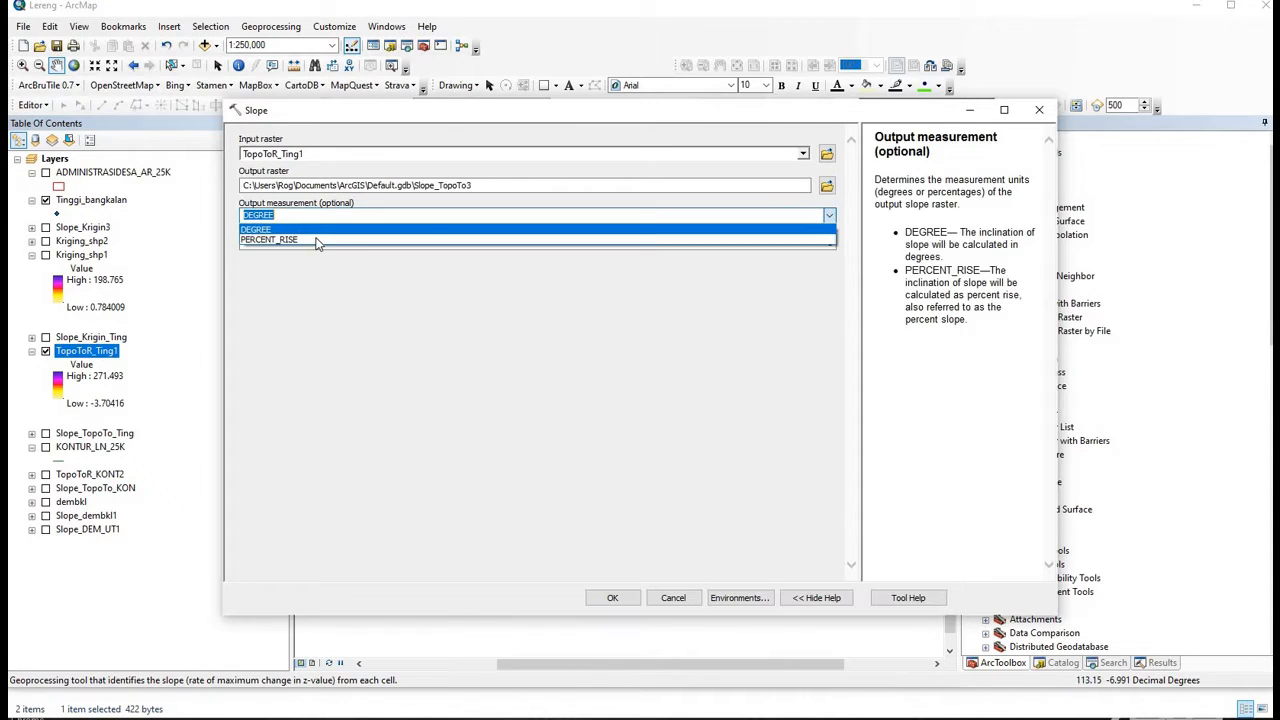
{"action": "left_click", "coordinate": [394, 244]}
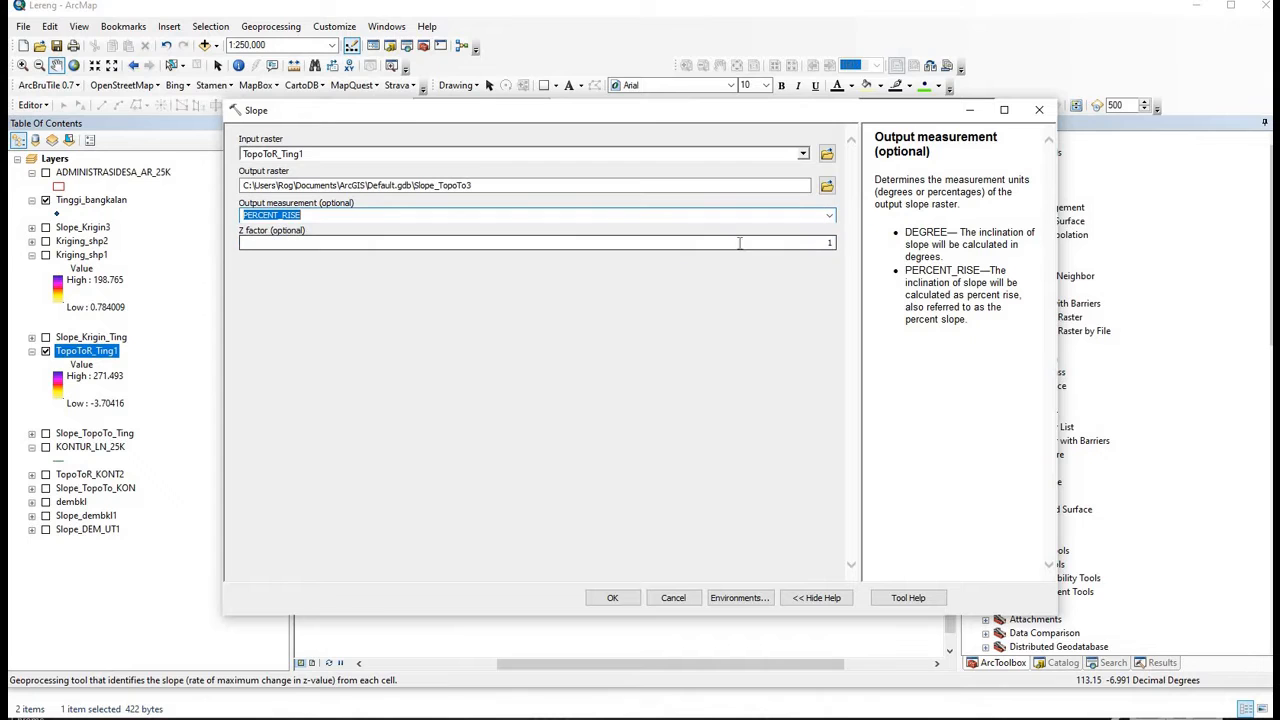
{"action": "left_click", "coordinate": [609, 596]}
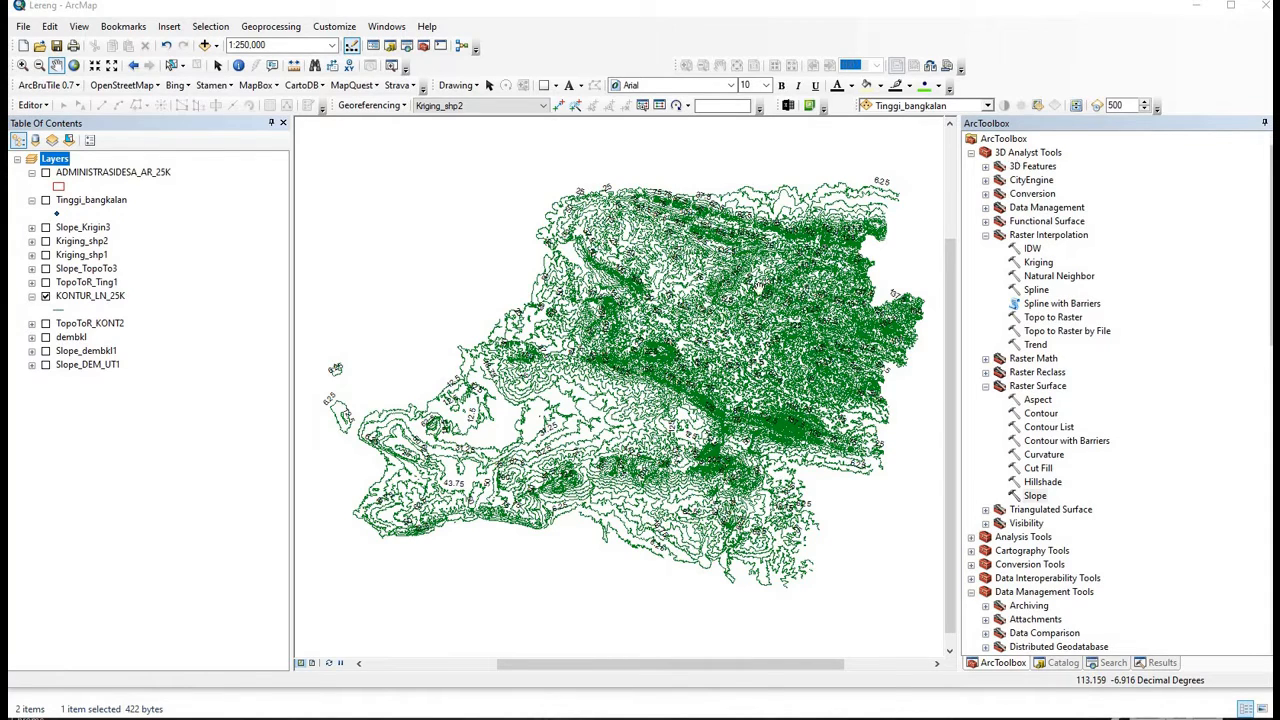
- In Topo to Raster, add KONTUR_LN_25K as contour input using the VALKNT elevation field
{"action": "left_click", "coordinate": [1047, 328]}
{"action": "left_click", "coordinate": [1047, 318]}
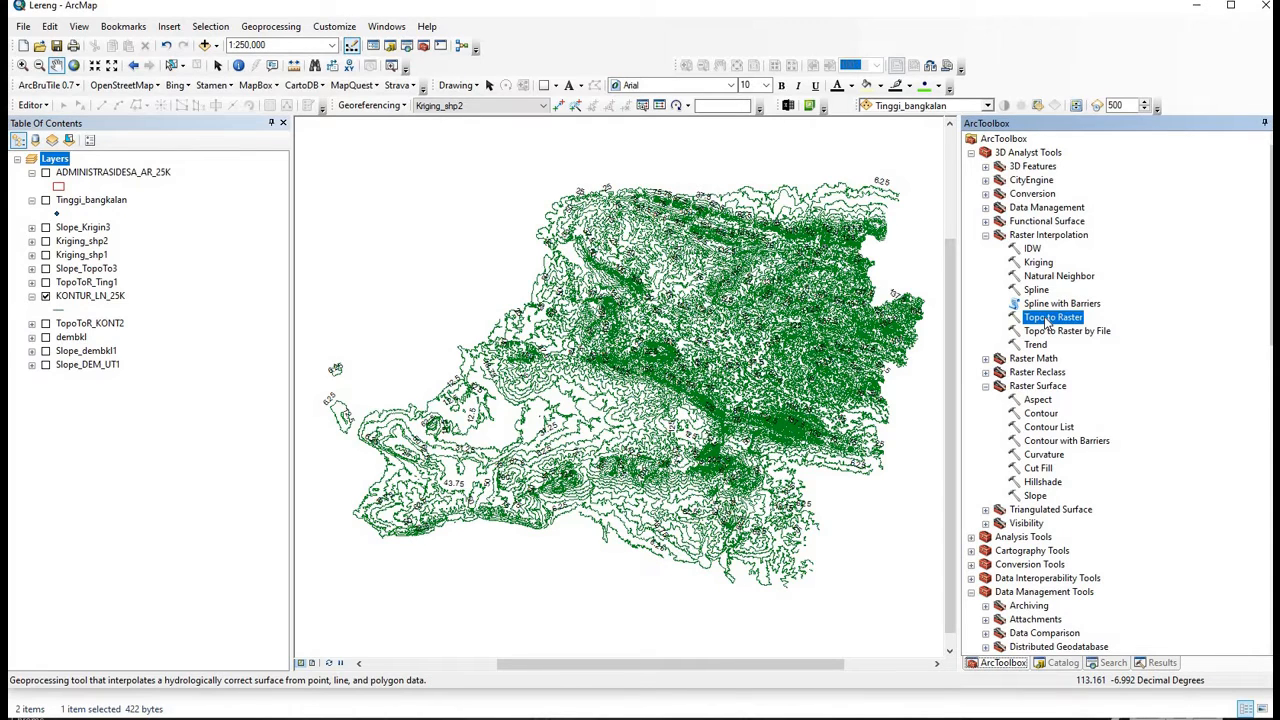
{"action": "double_click", "coordinate": [1048, 320]}
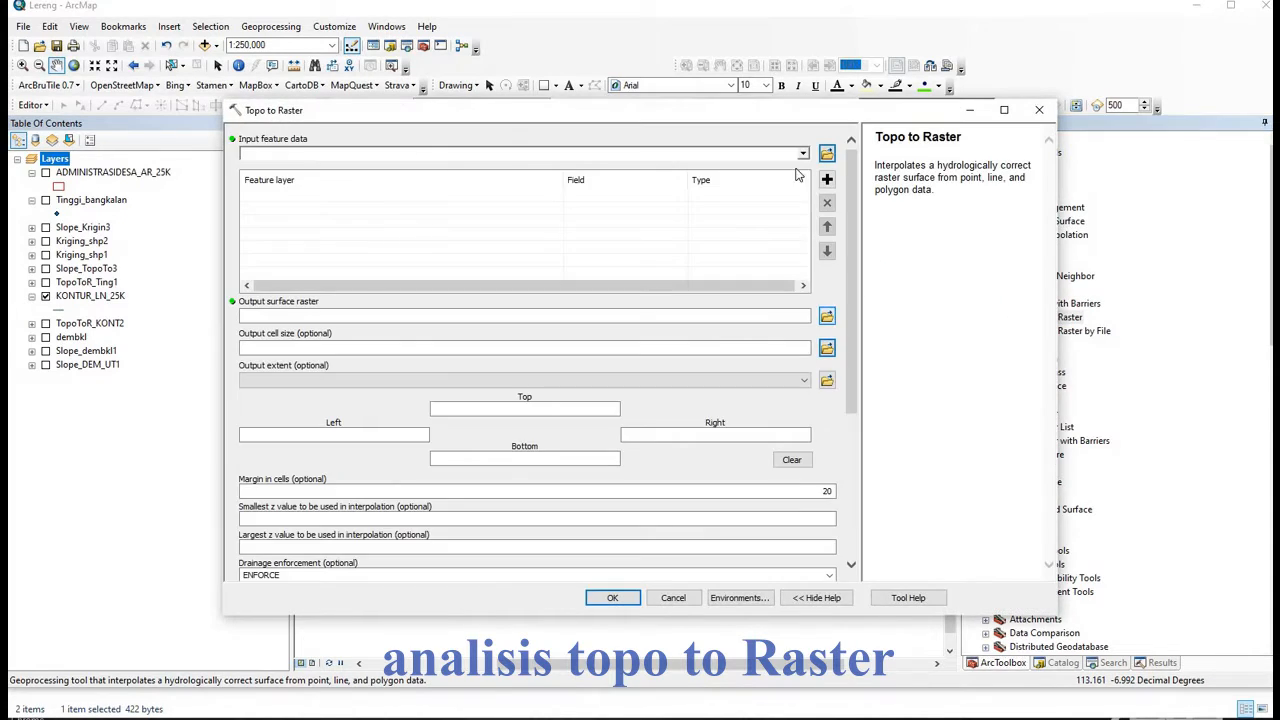
{"action": "left_click", "coordinate": [804, 154]}
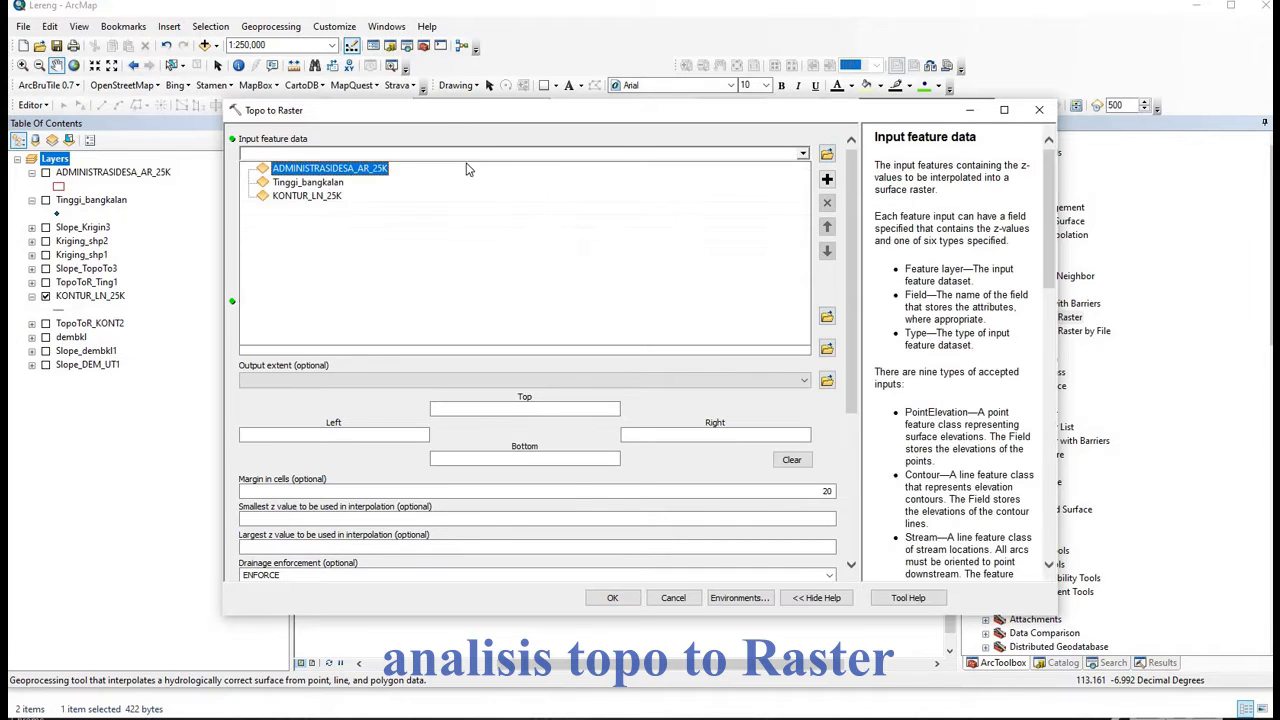
{"action": "left_click", "coordinate": [327, 204]}
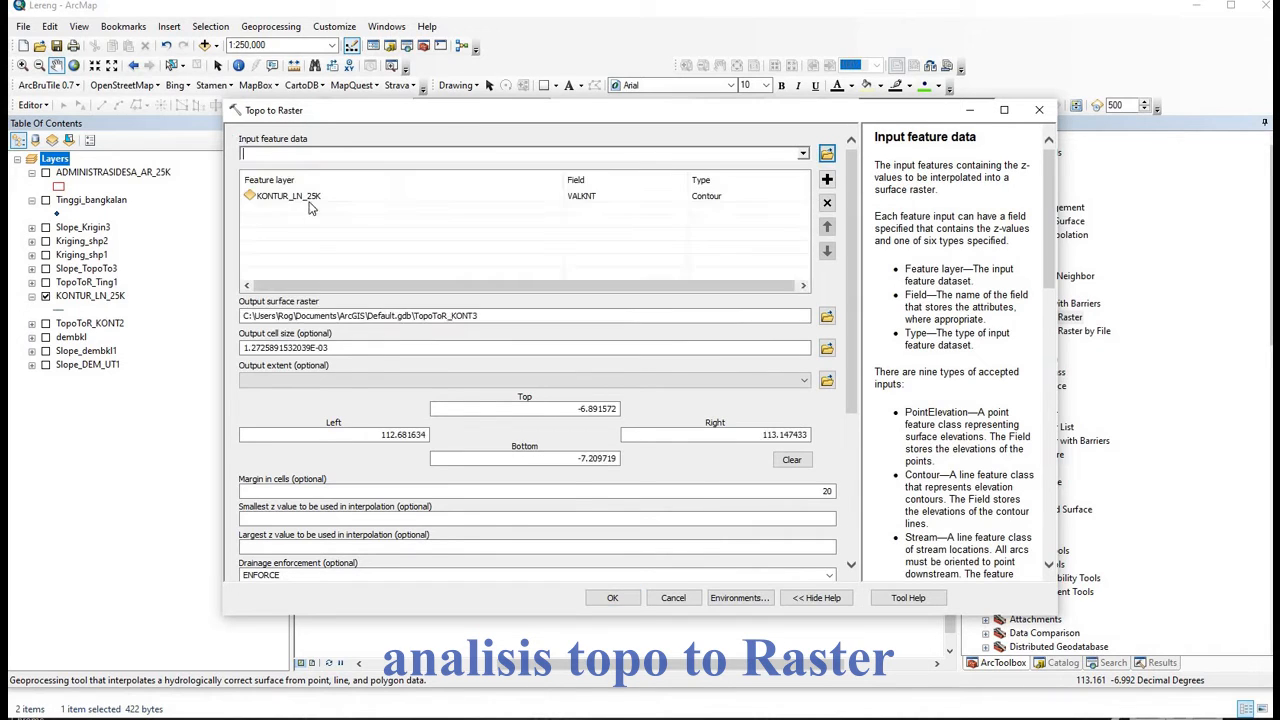
{"action": "left_click", "coordinate": [677, 200]}
{"action": "left_click", "coordinate": [680, 198]}
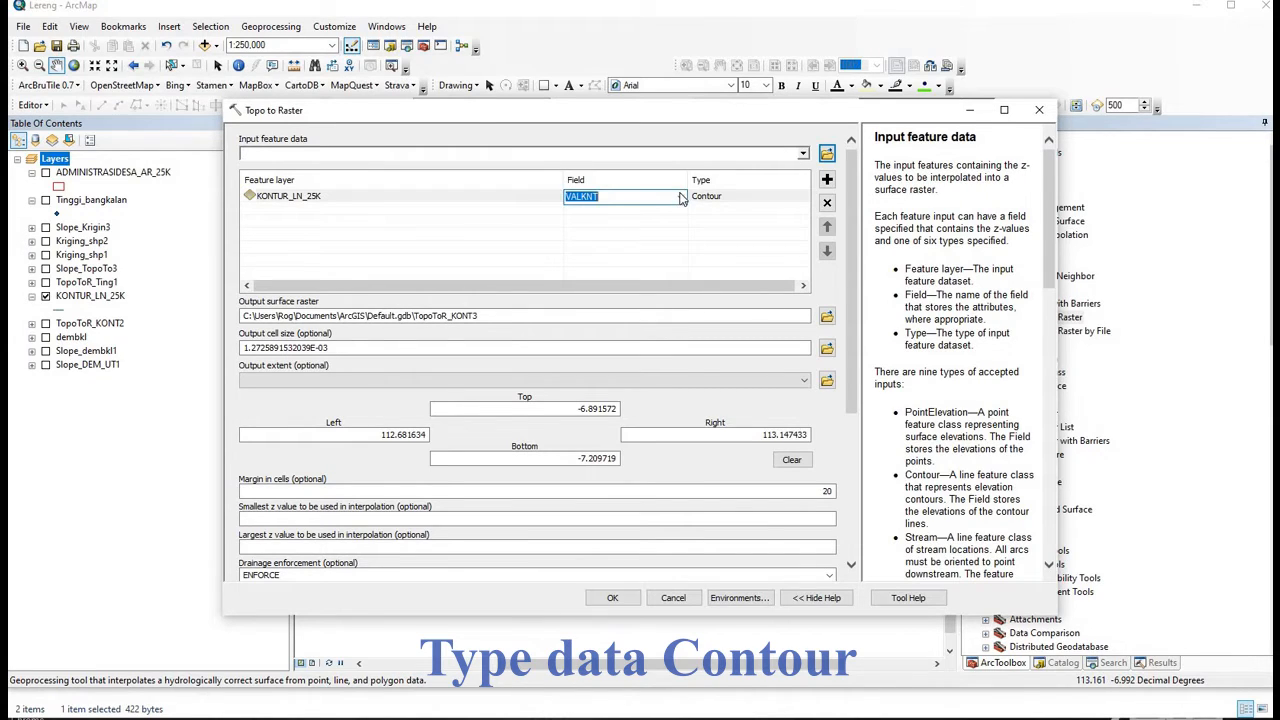
{"action": "left_click", "coordinate": [681, 198]}
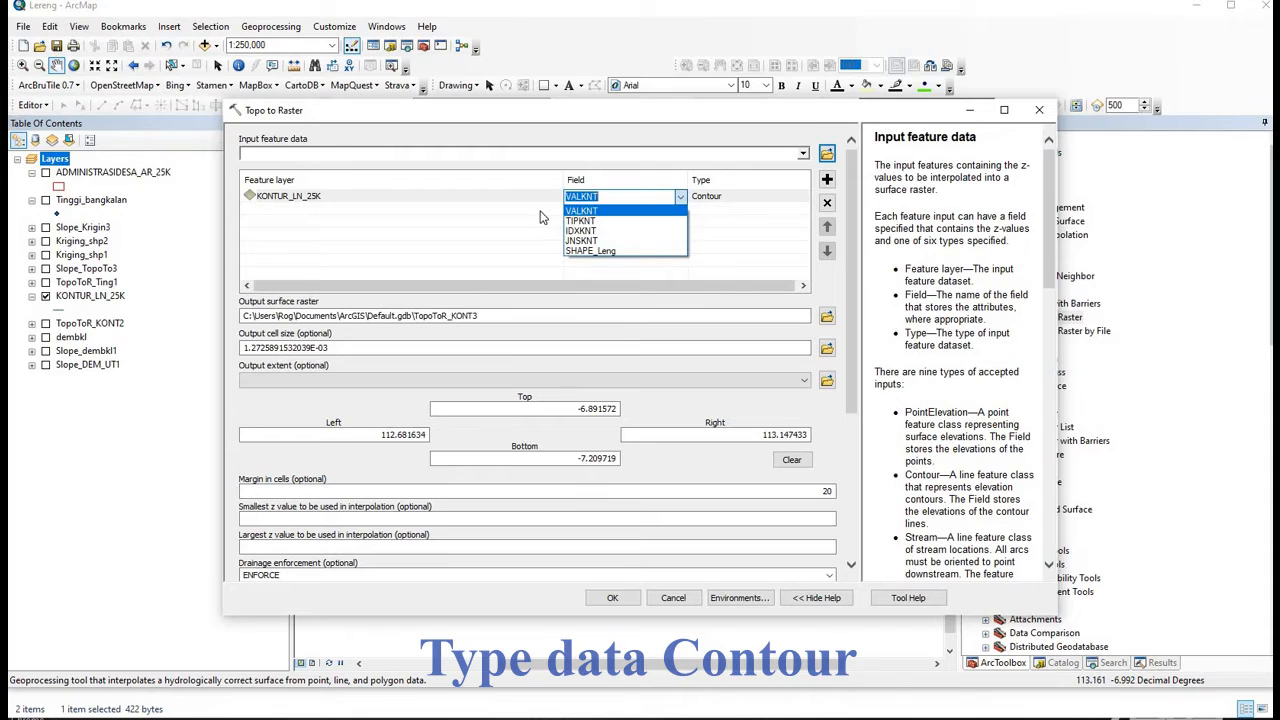
{"action": "left_click", "coordinate": [605, 210]}
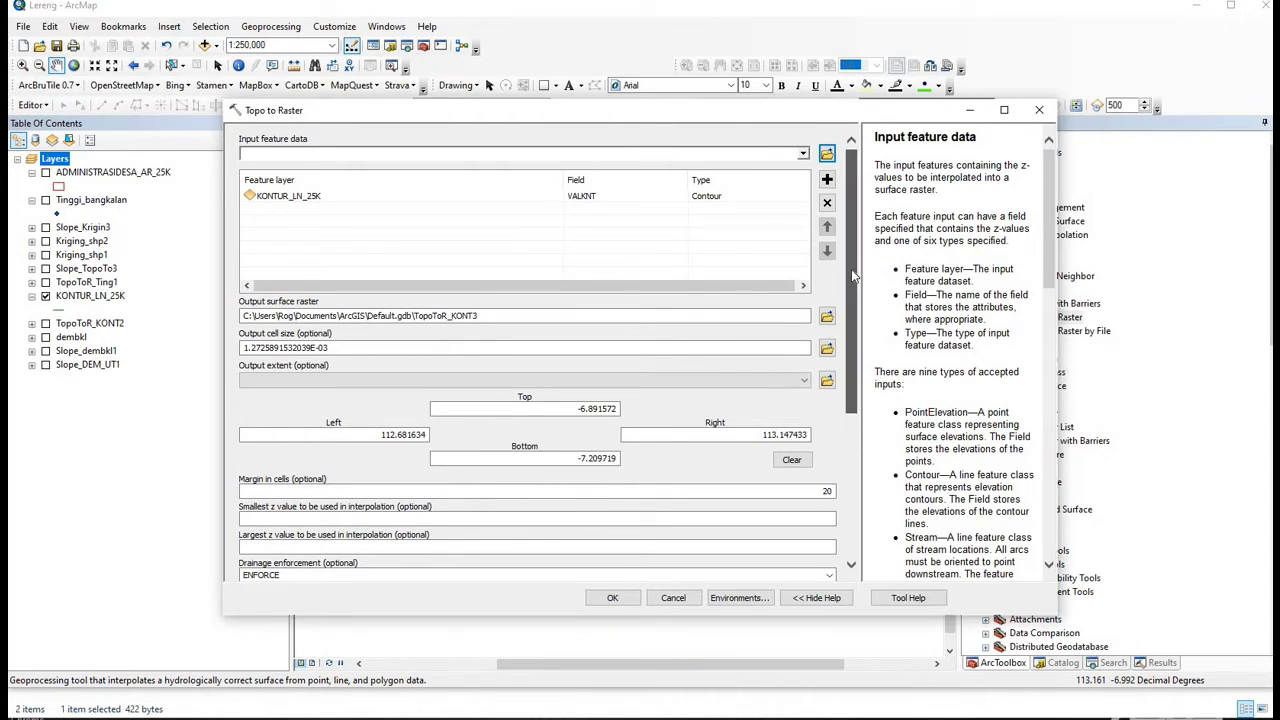
{"action": "scroll", "coordinate": [480, 277], "scroll_direction": "down", "scroll_amount": 3}
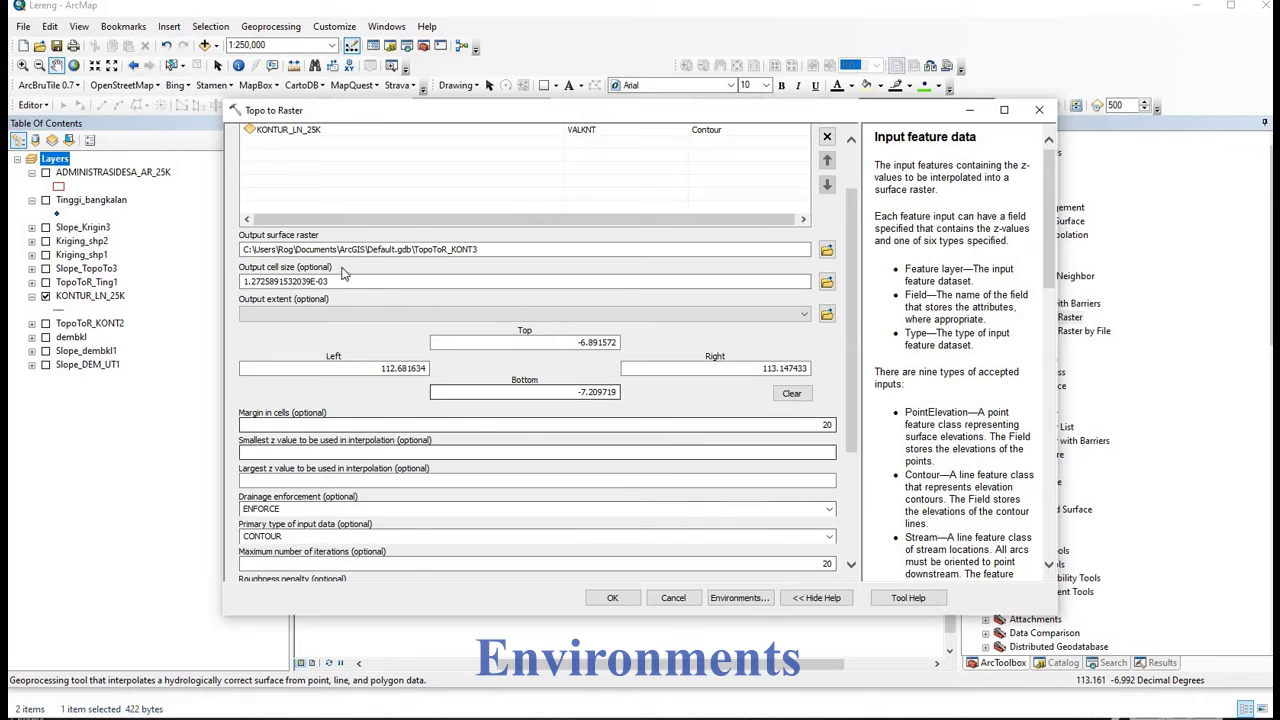
- Set the processing extent to match the ADMINISTRASIDESA_AR_25K layer
{"action": "left_click", "coordinate": [731, 598]}
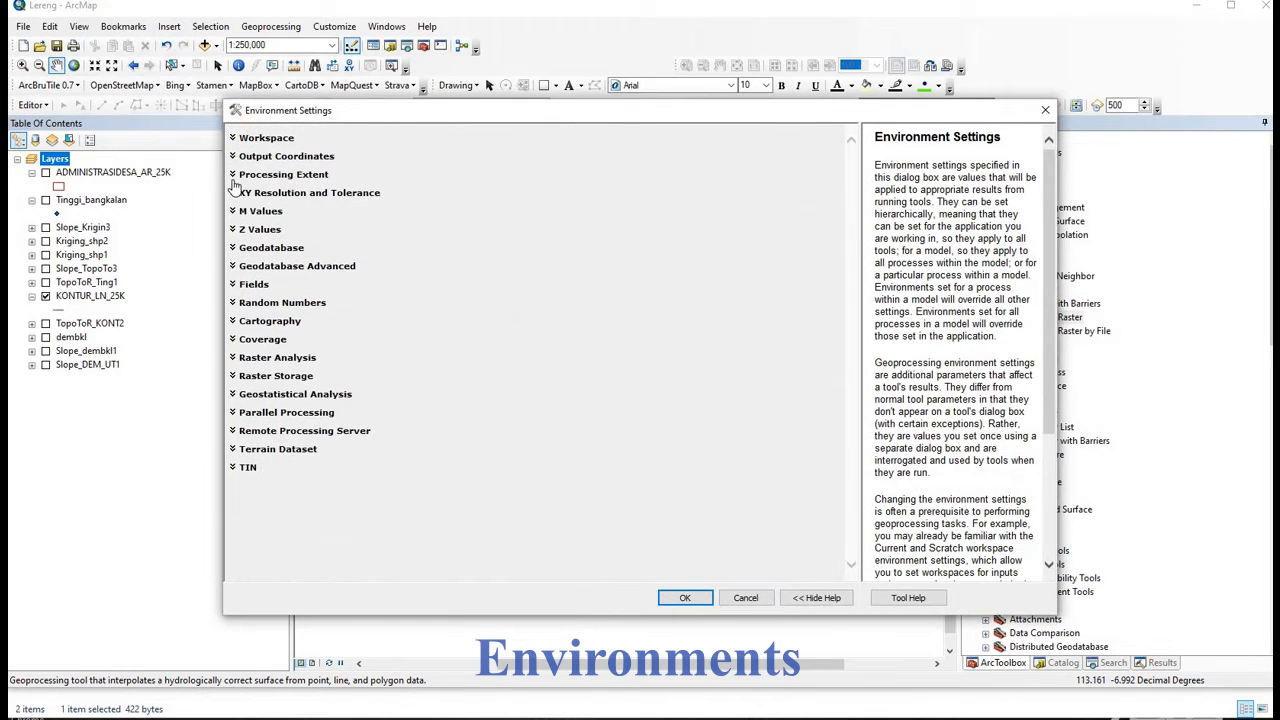
{"action": "left_click", "coordinate": [233, 175]}
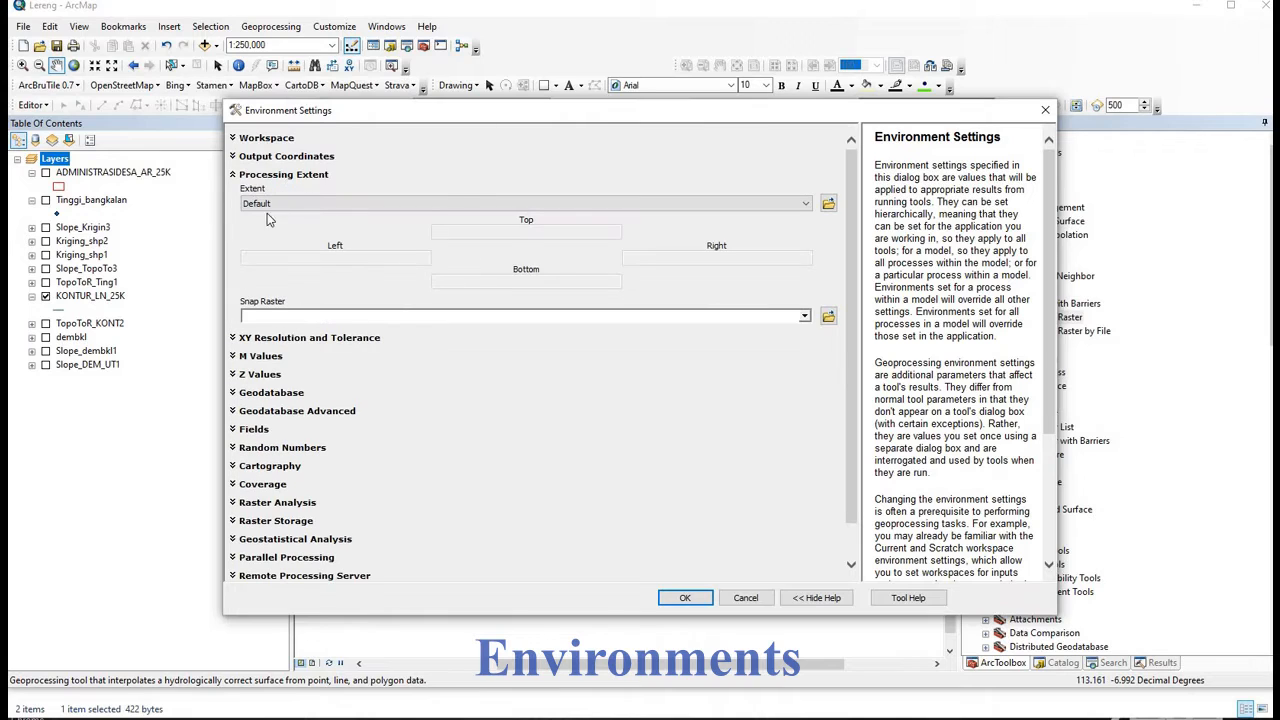
{"action": "left_click", "coordinate": [810, 204]}
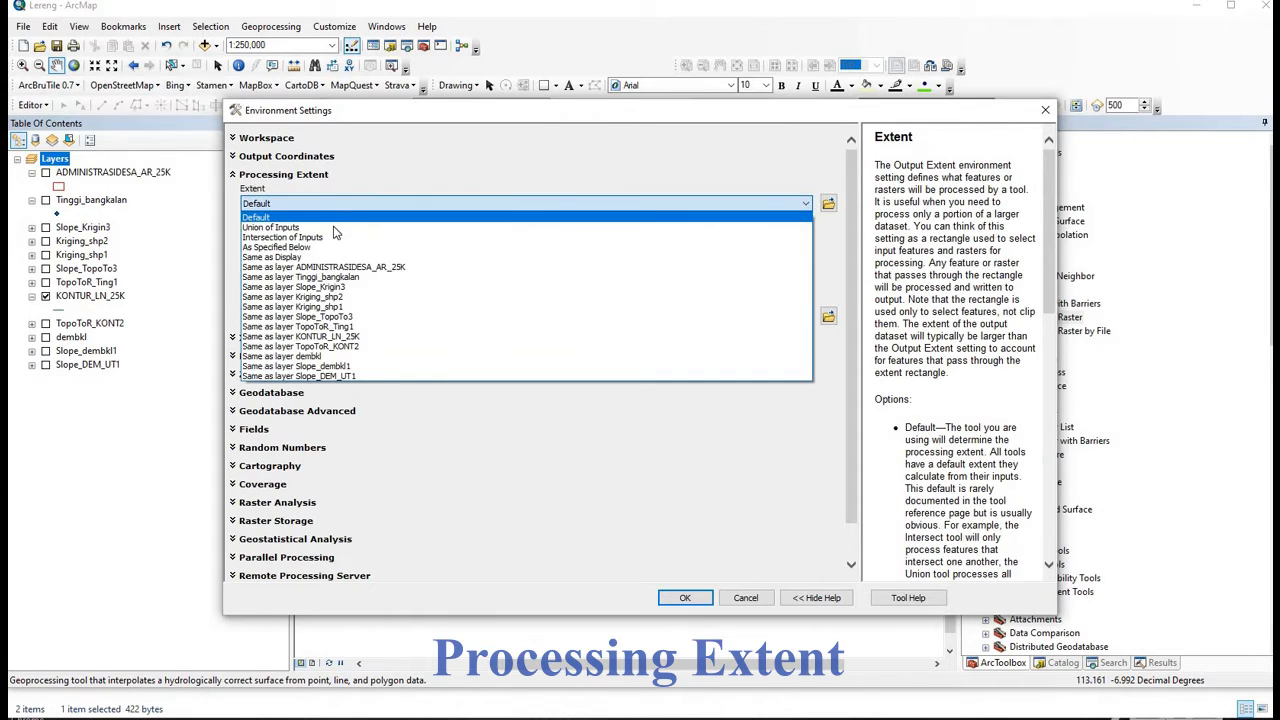
{"action": "left_click", "coordinate": [342, 356]}
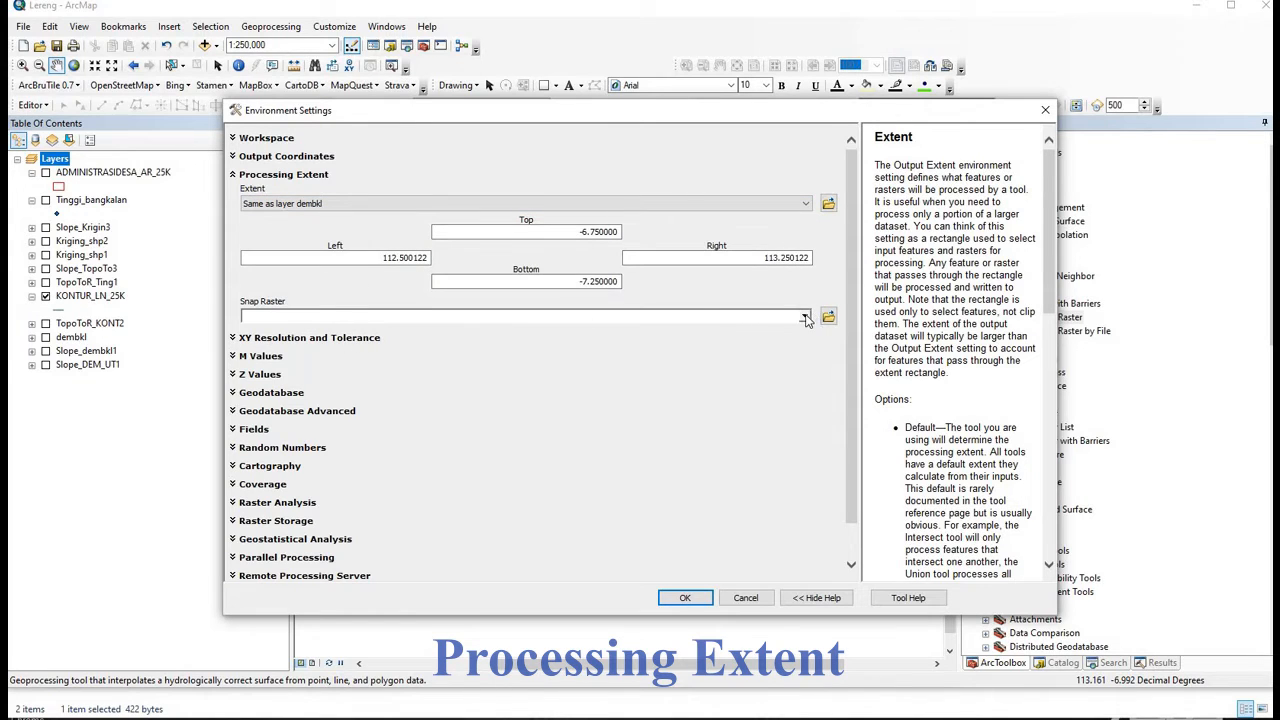
{"action": "left_click", "coordinate": [719, 314]}
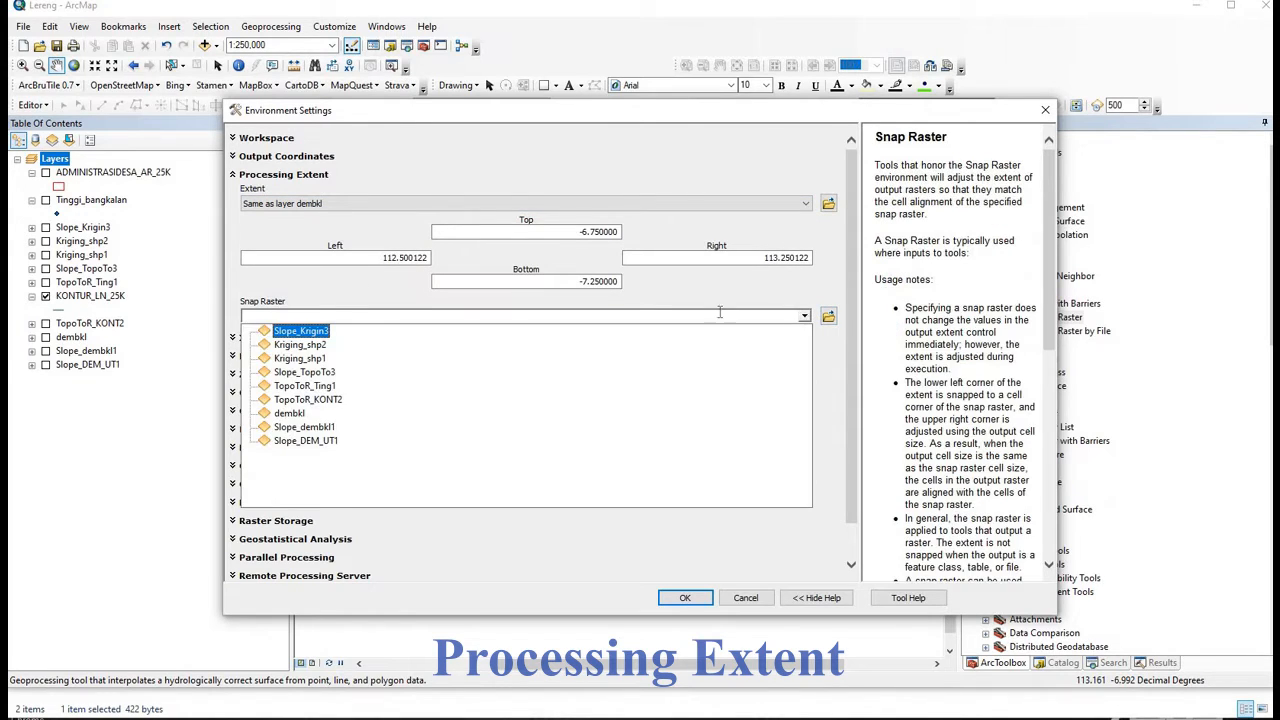
{"action": "left_click", "coordinate": [806, 205]}
{"action": "left_click", "coordinate": [806, 205]}
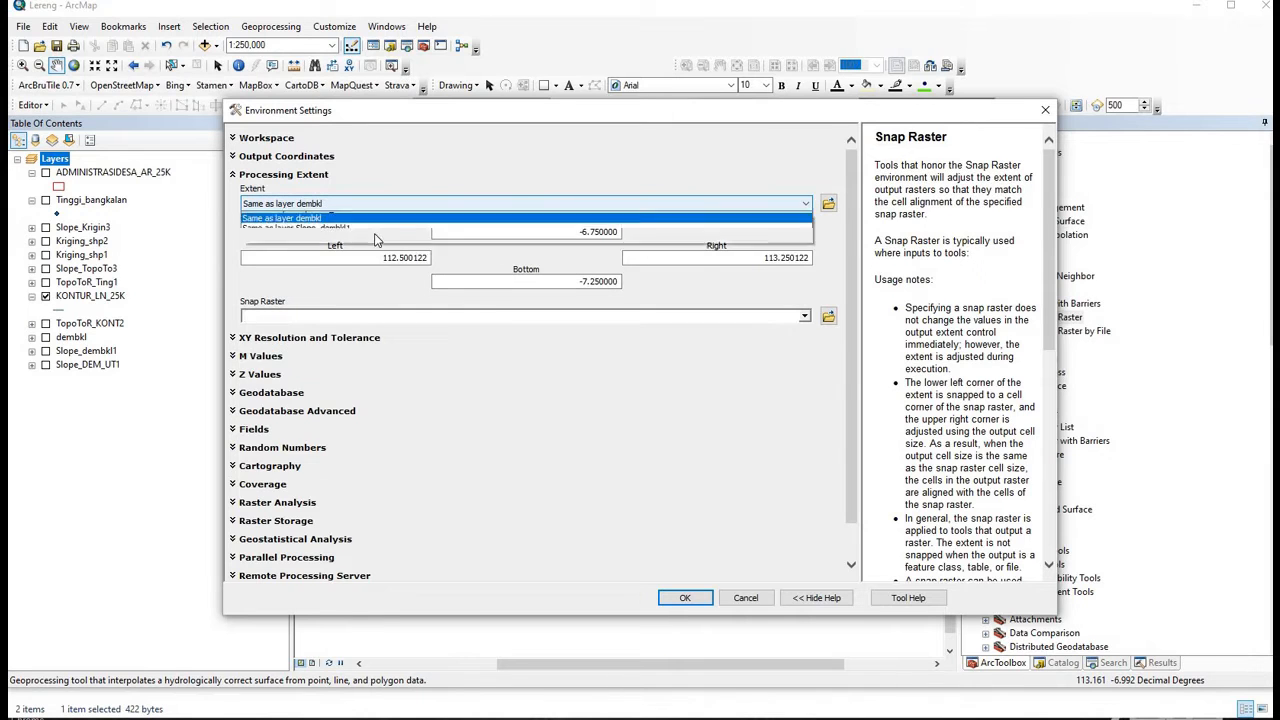
{"action": "left_click", "coordinate": [406, 268]}
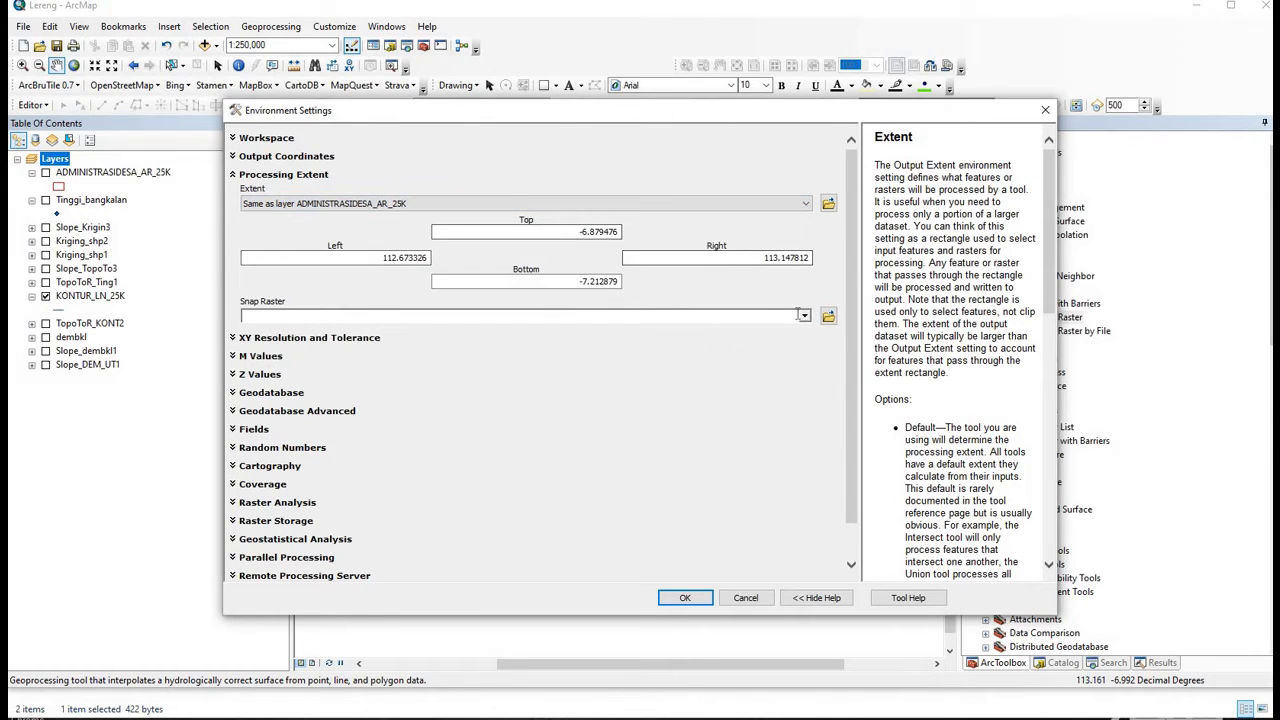
- Snap output cells to dembkl and run Topo to Raster to create TopoToR_KONT3
{"action": "left_click", "coordinate": [803, 319]}
{"action": "left_click", "coordinate": [486, 319]}
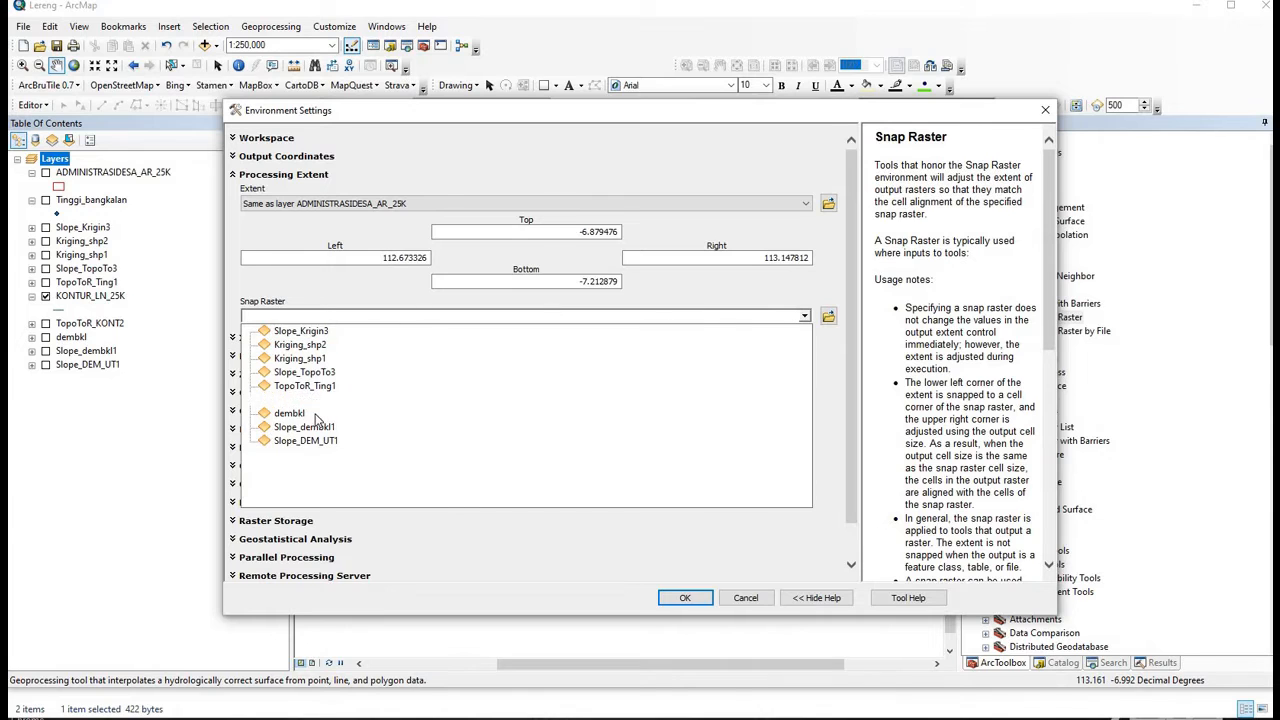
{"action": "left_click", "coordinate": [316, 412]}
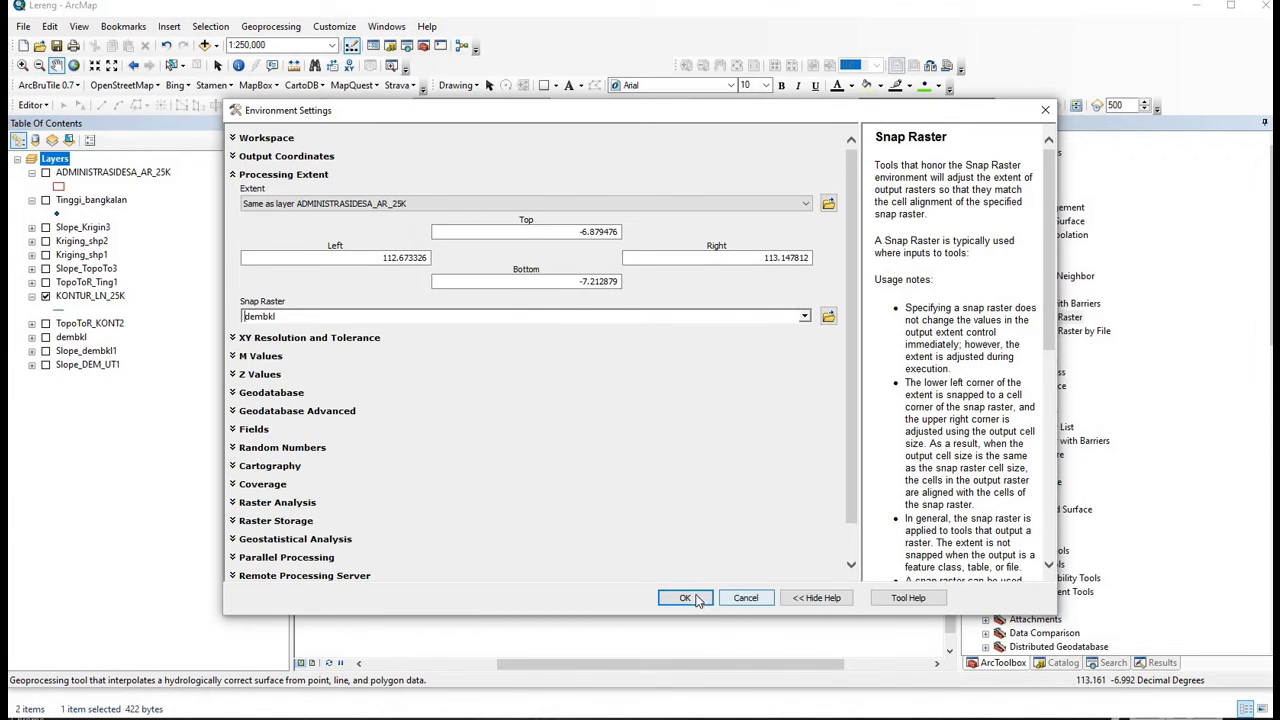
{"action": "left_click", "coordinate": [680, 598]}
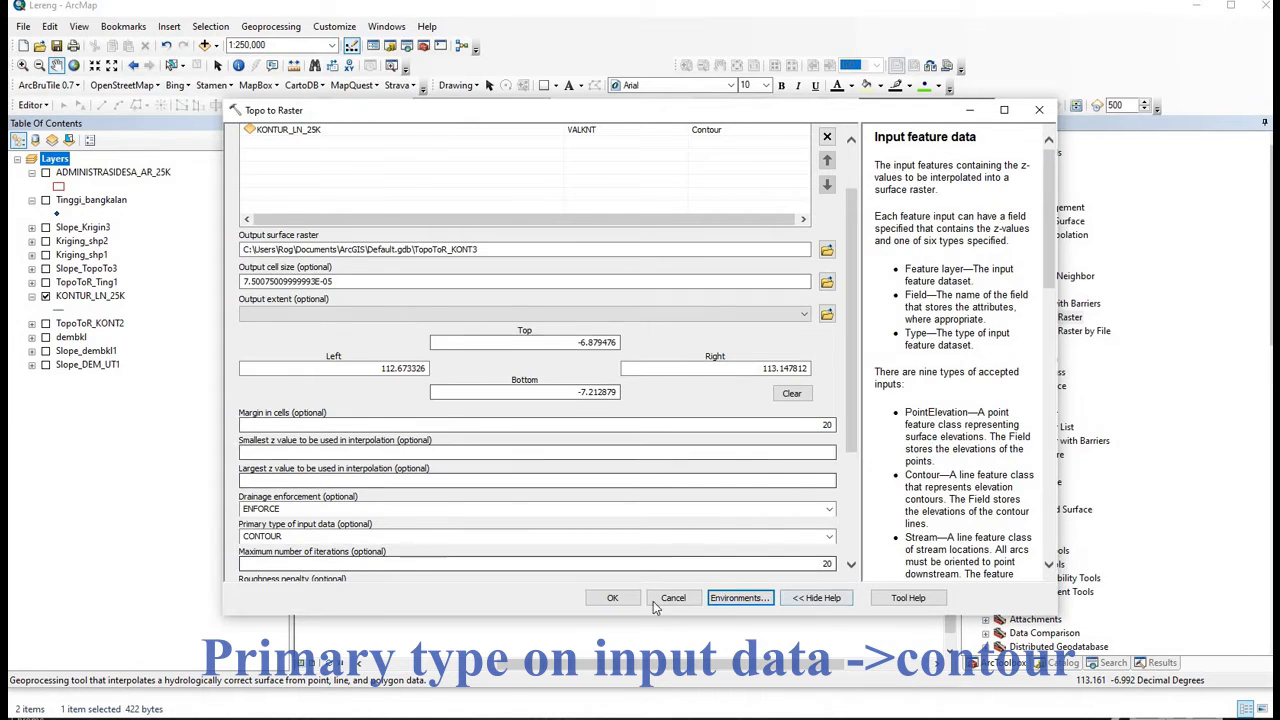
{"action": "scroll", "coordinate": [857, 465], "scroll_direction": "down", "scroll_amount": 3}
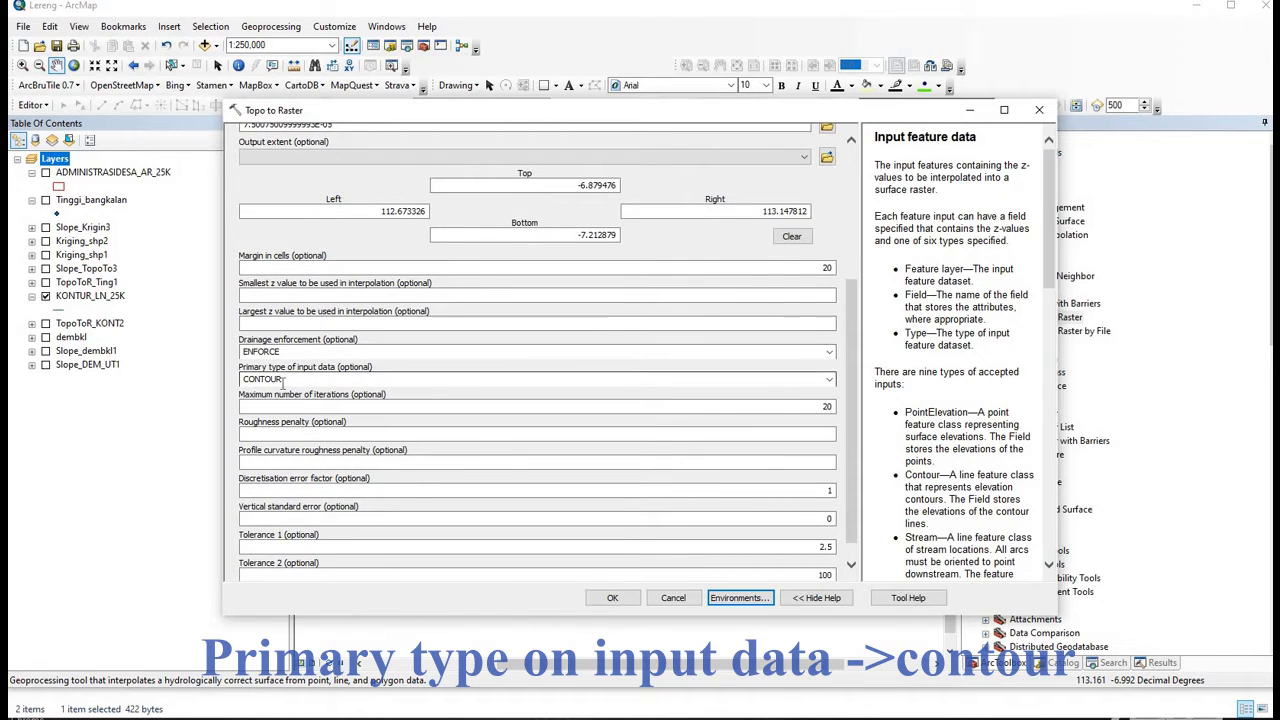
{"action": "left_click", "coordinate": [607, 599]}
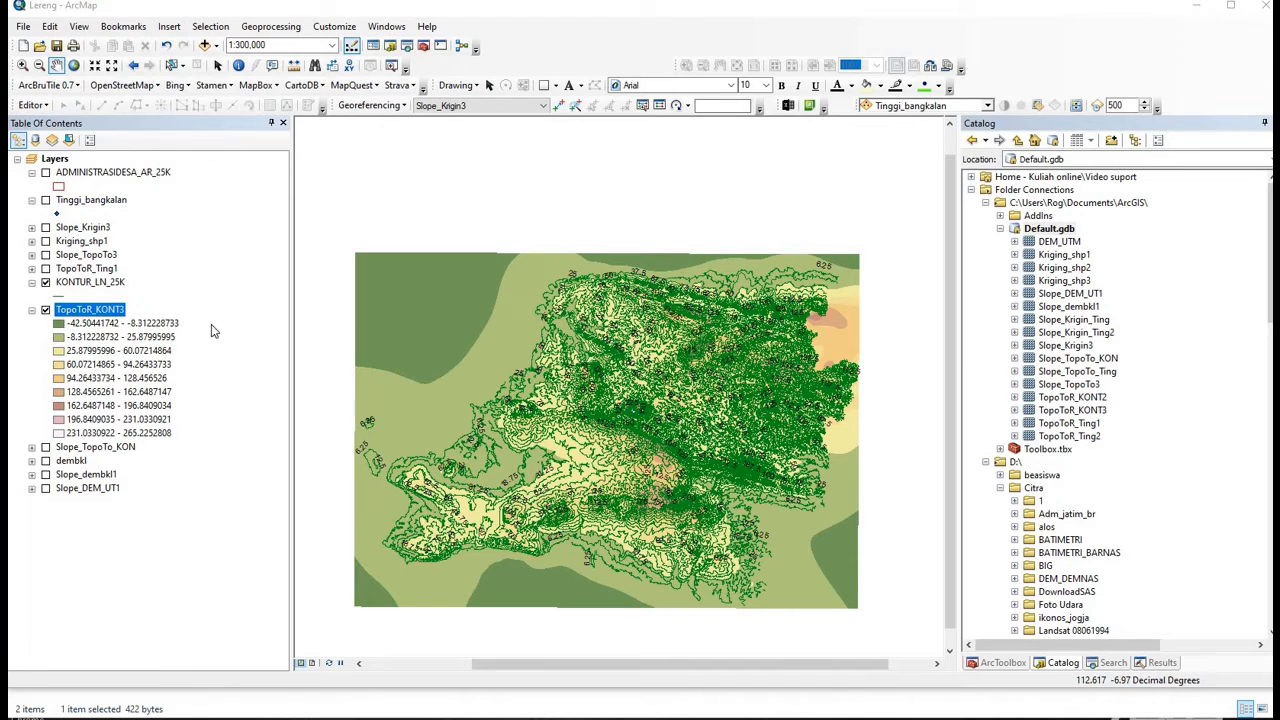
- Hide KONTUR_LN_25K and symbolize TopoToR_KONT3 with a stretched yellow-to-purple colour ramp
{"action": "left_click", "coordinate": [46, 282]}
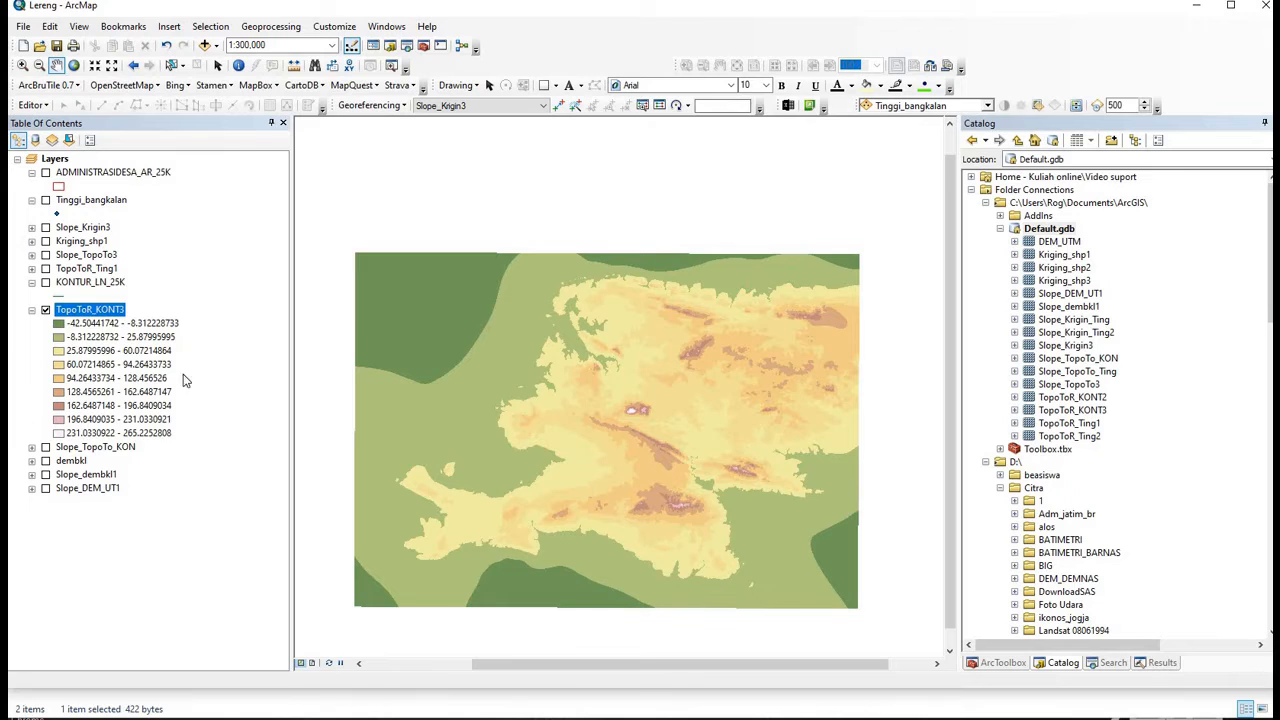
{"action": "right_click", "coordinate": [86, 310]}
{"action": "left_click", "coordinate": [158, 531]}
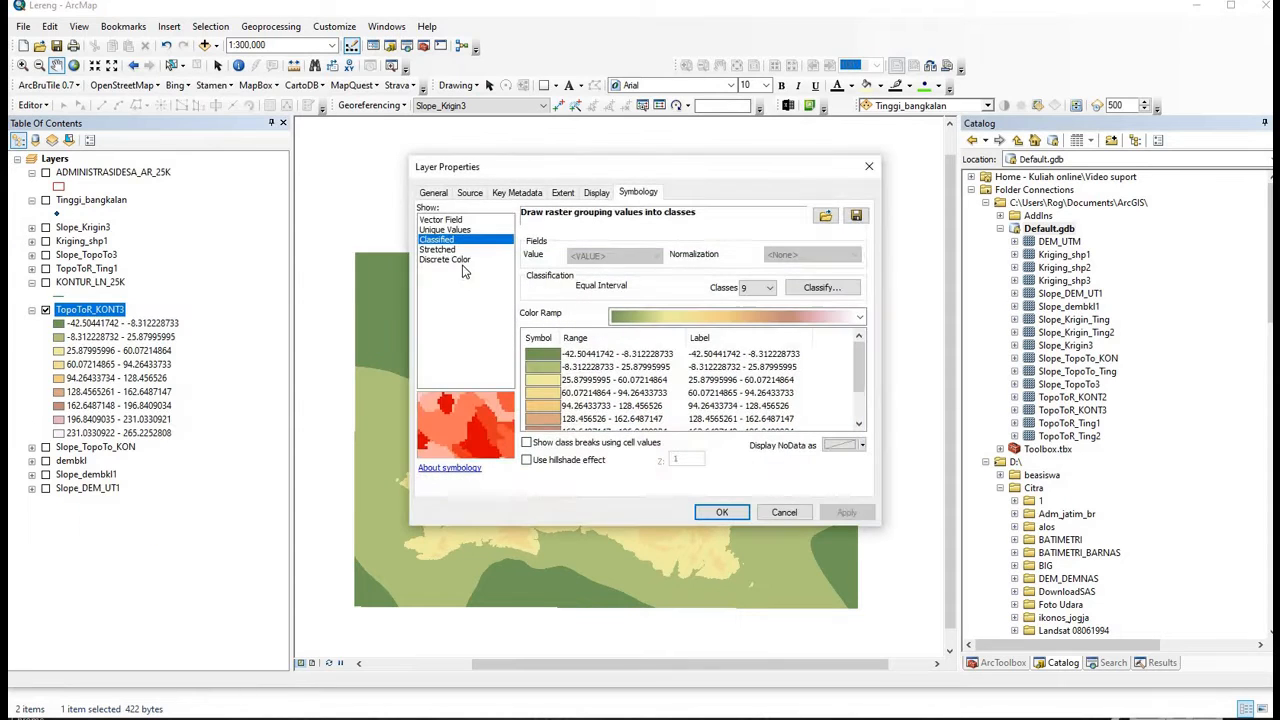
{"action": "left_click", "coordinate": [437, 249]}
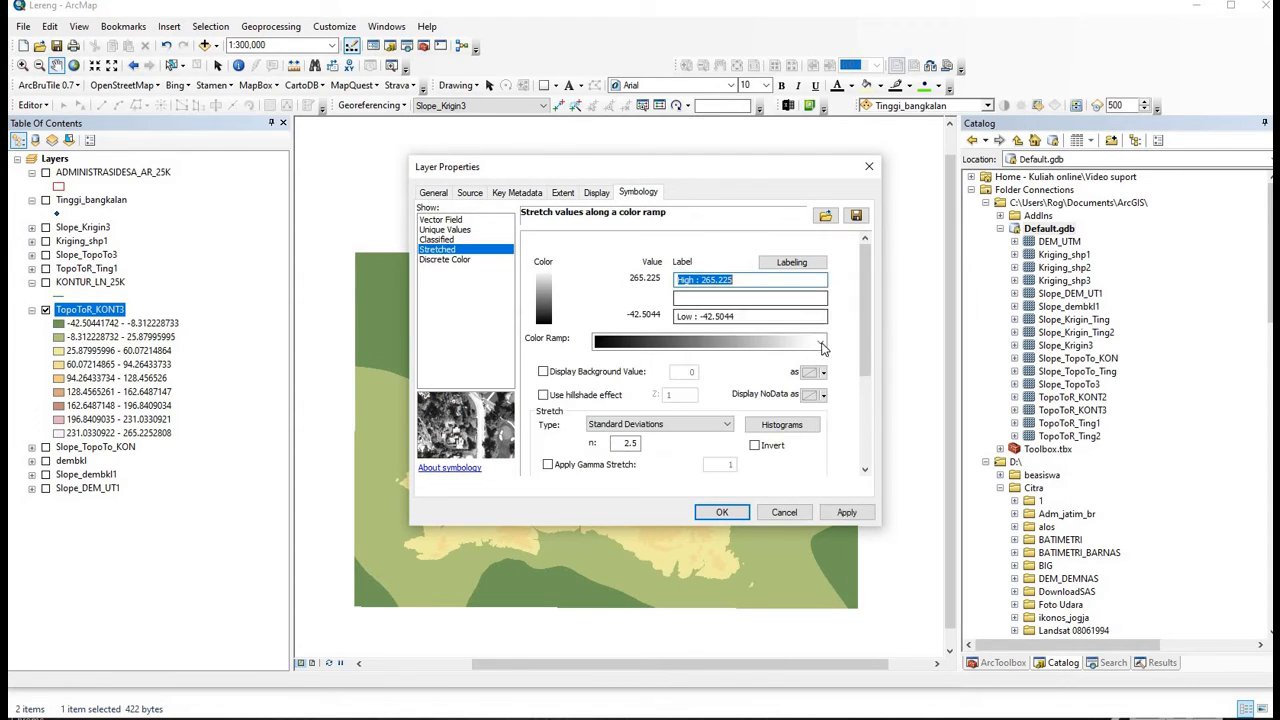
{"action": "left_click", "coordinate": [780, 341]}
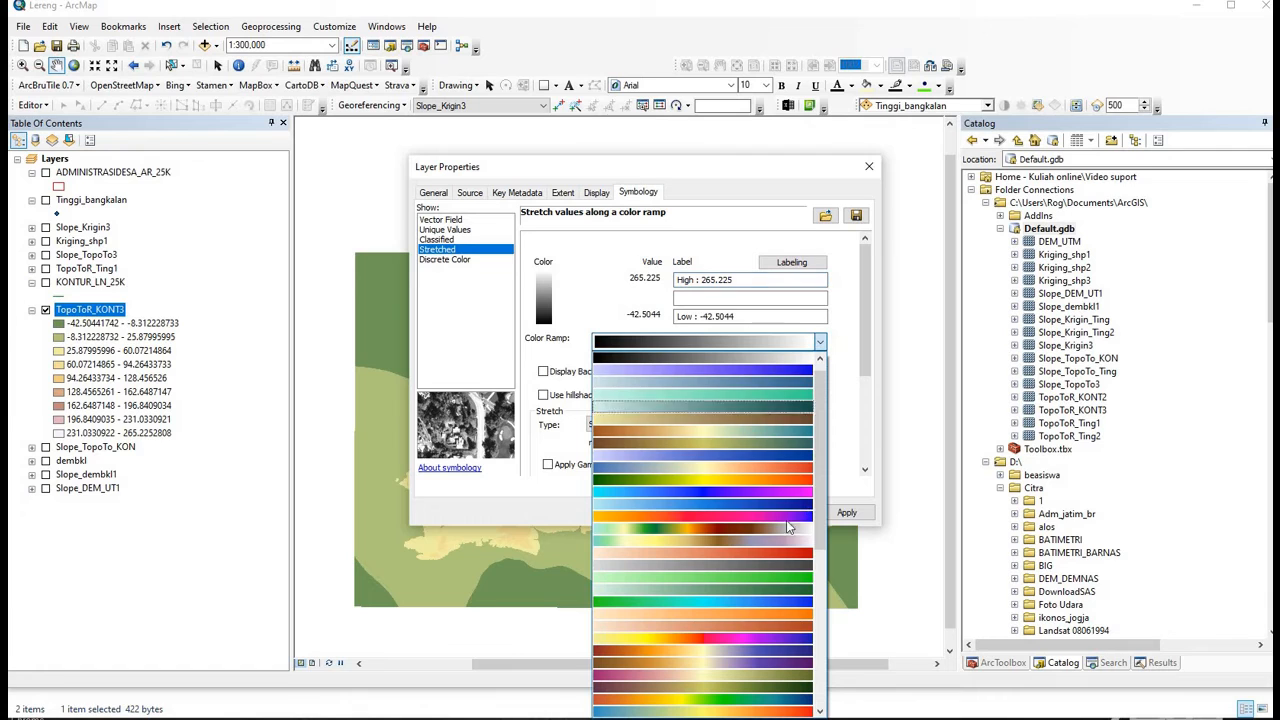
{"action": "left_click", "coordinate": [788, 641]}
{"action": "left_click", "coordinate": [722, 512]}
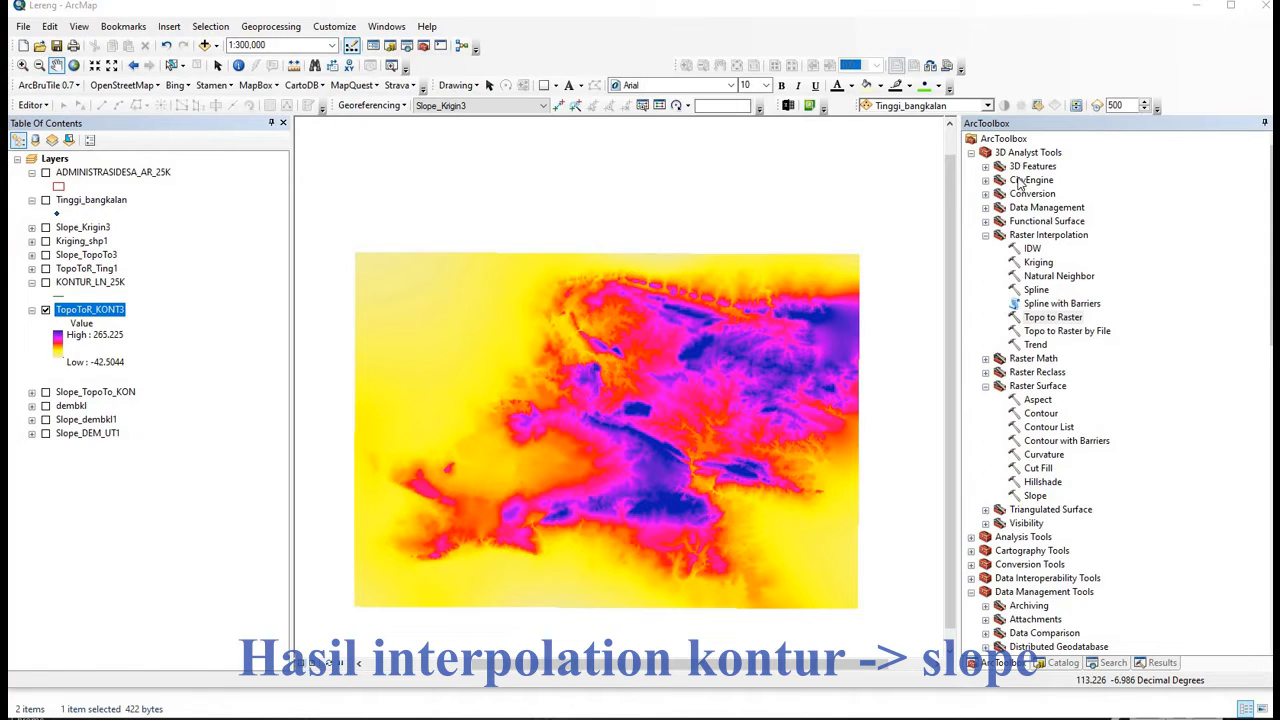
- Set up Slope with TopoToR_KONT3 as input, measured in PERCENT_RISE
{"action": "double_click", "coordinate": [1036, 496]}
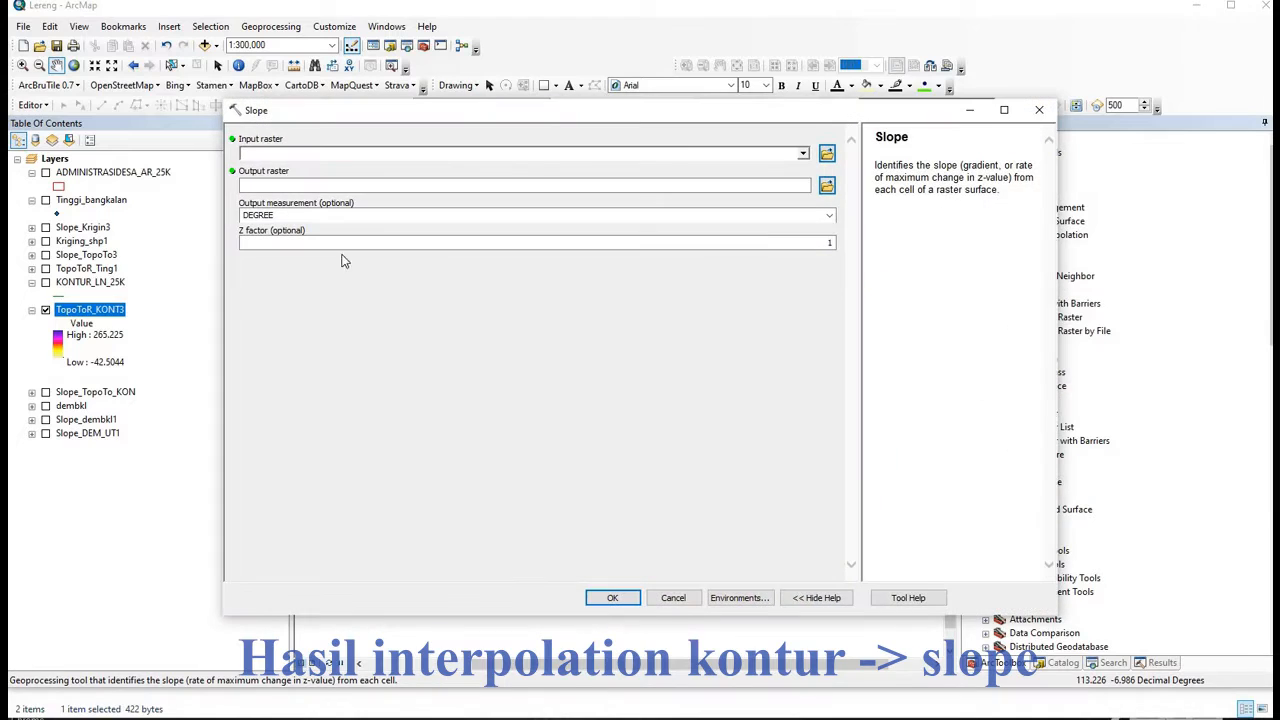
{"action": "left_click", "coordinate": [399, 153]}
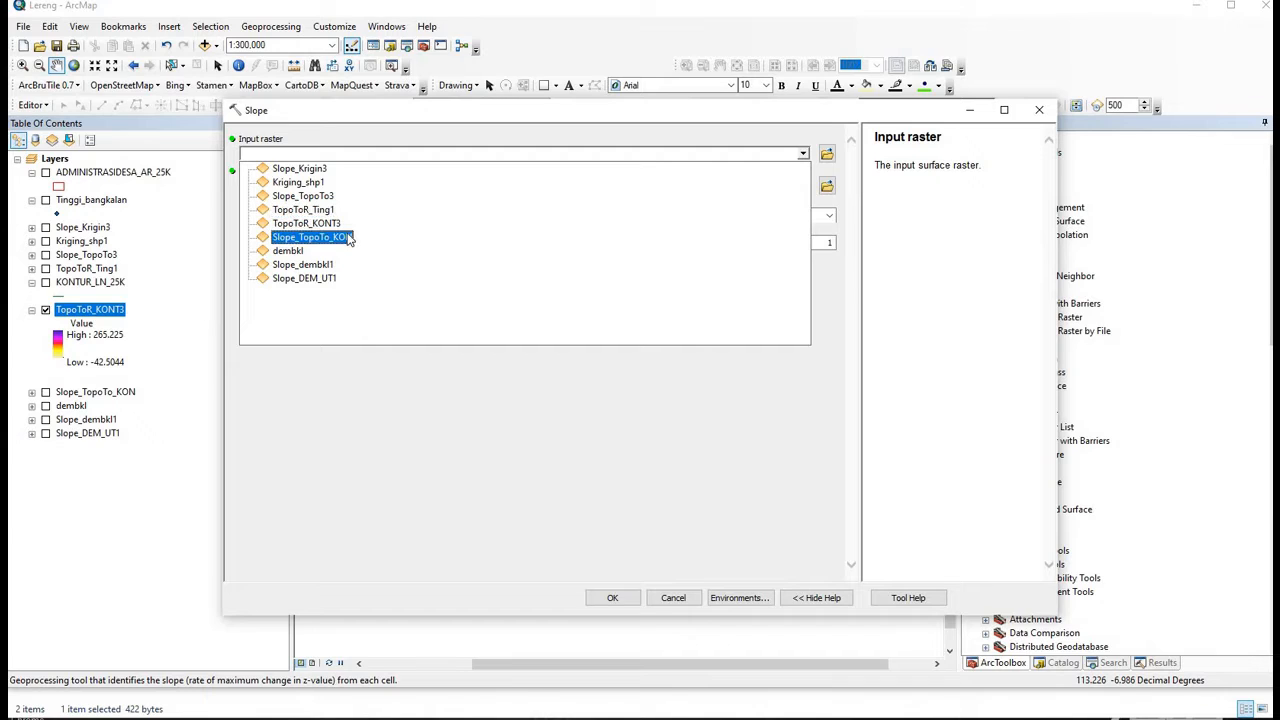
{"action": "left_click", "coordinate": [345, 223]}
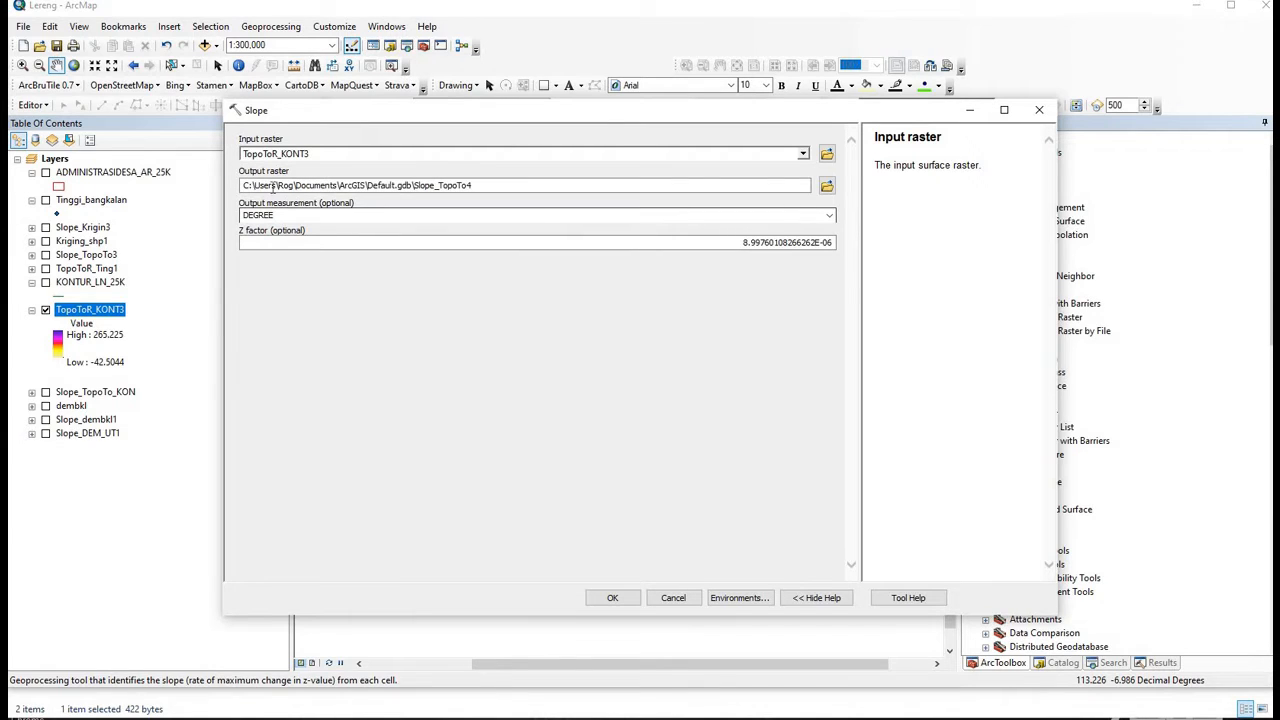
{"action": "left_click", "coordinate": [830, 216]}
{"action": "left_click", "coordinate": [480, 240]}
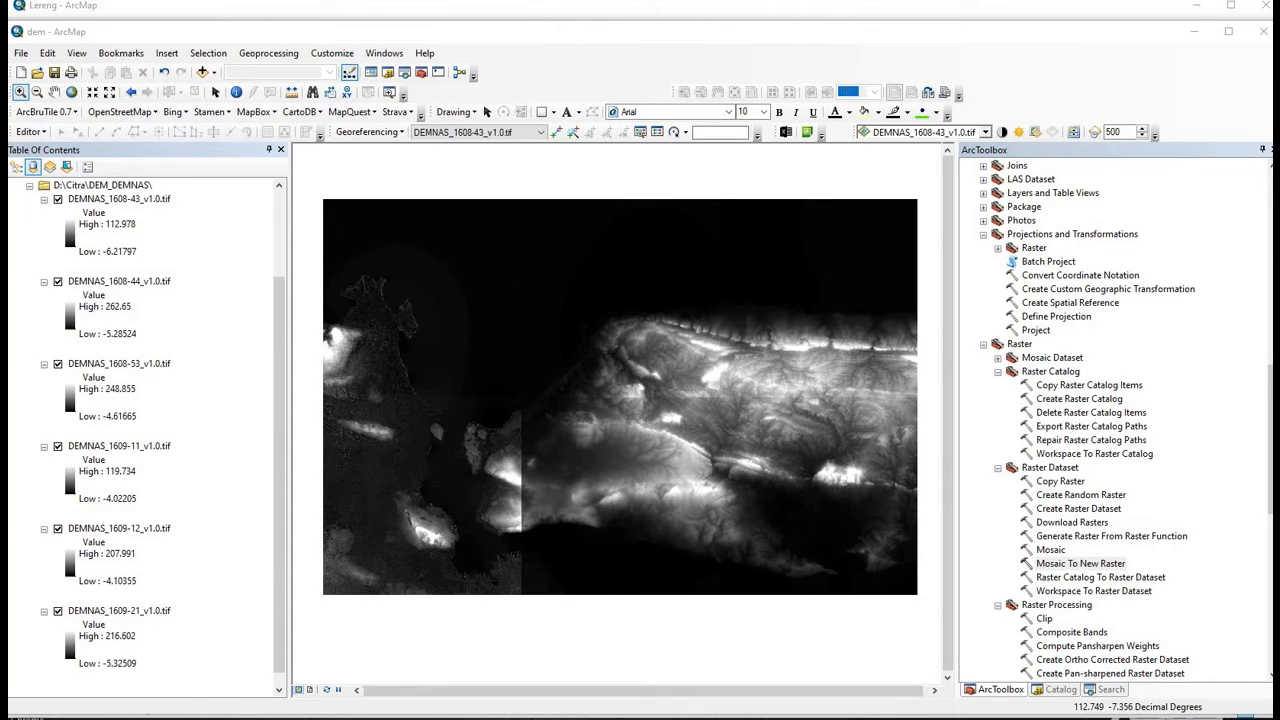
- Bring up the DEMNAS map and toggle visibility of tiles DEMNAS_1608-44 and DEMNAS_1608-43
{"action": "left_click", "coordinate": [542, 717]}
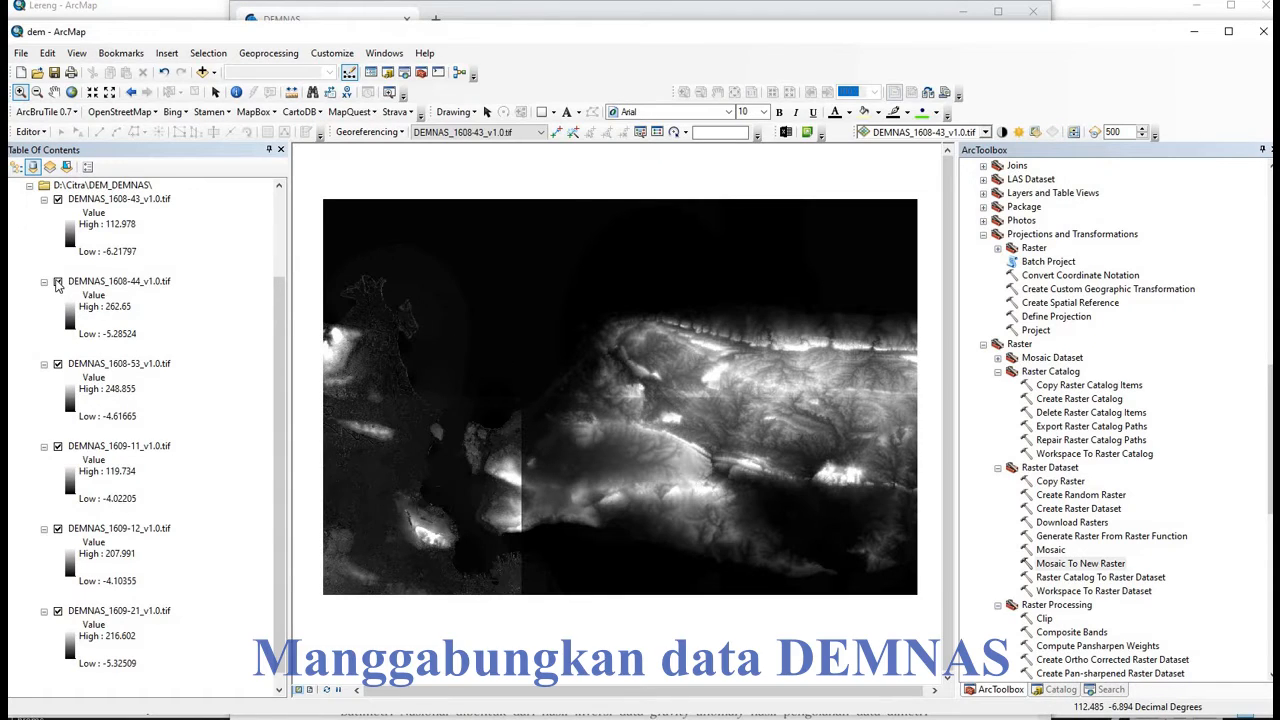
{"action": "left_click", "coordinate": [57, 283]}
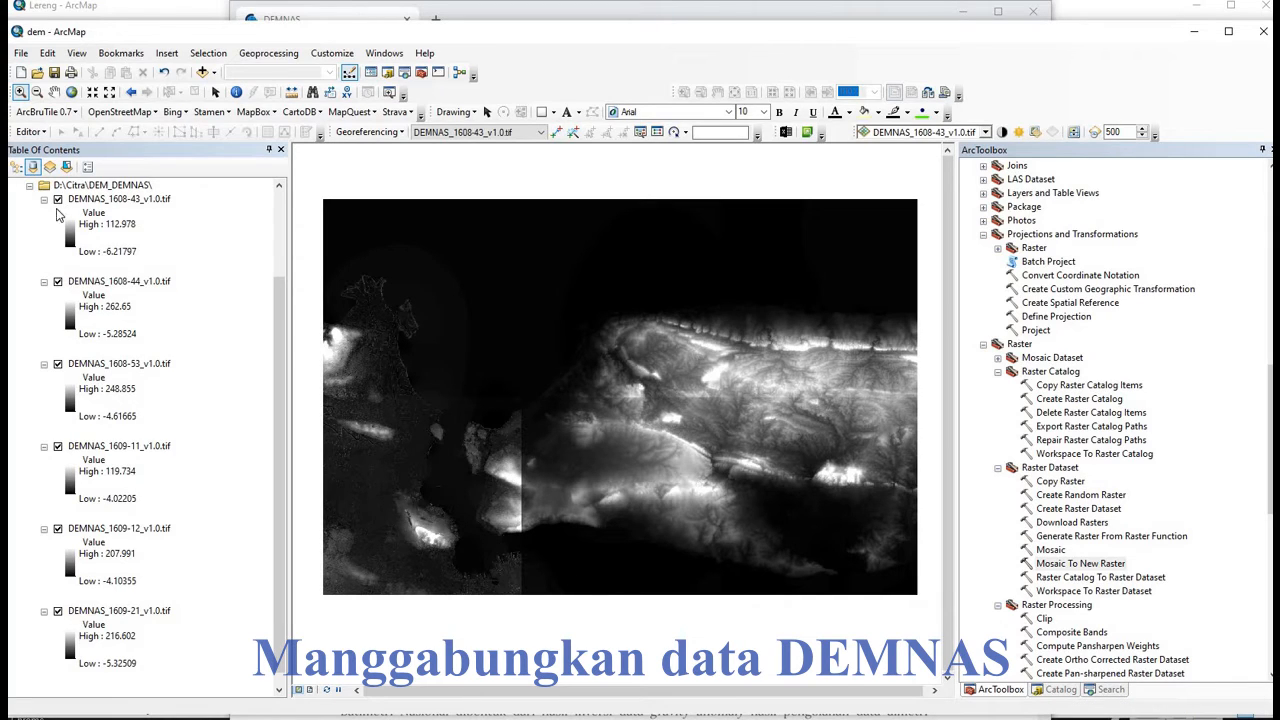
{"action": "left_click", "coordinate": [57, 200]}
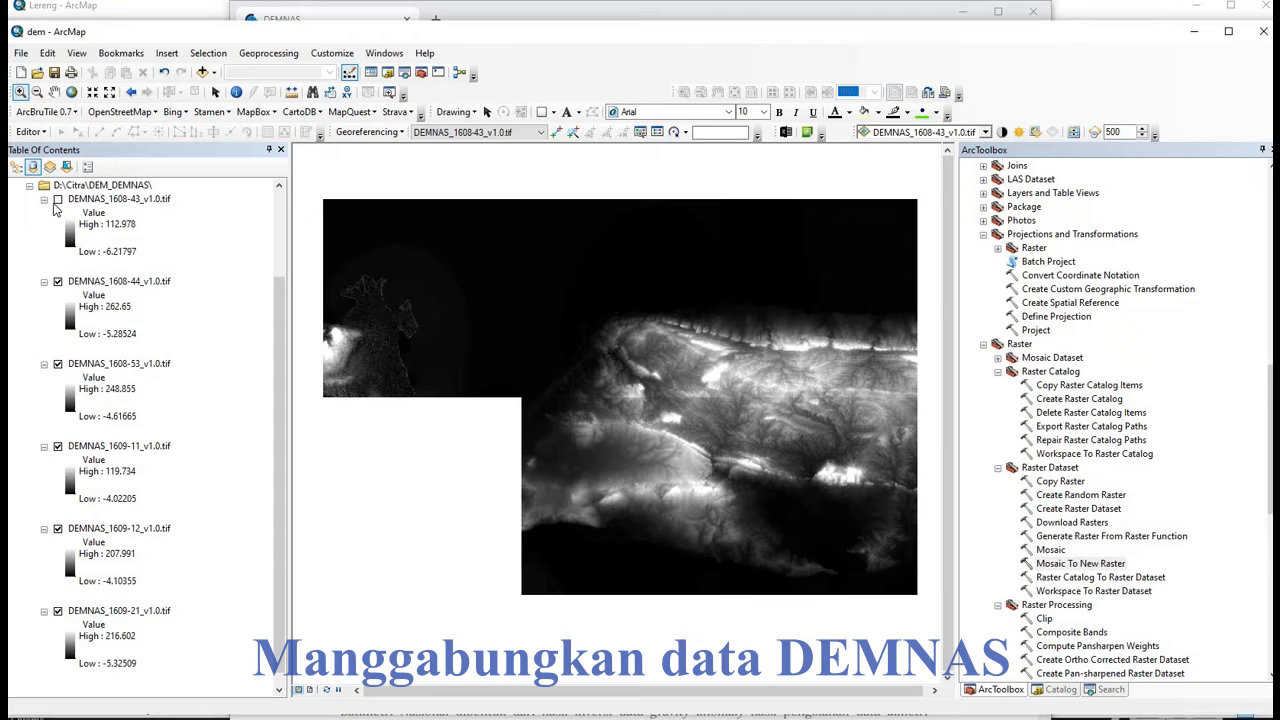
{"action": "left_click", "coordinate": [57, 200]}
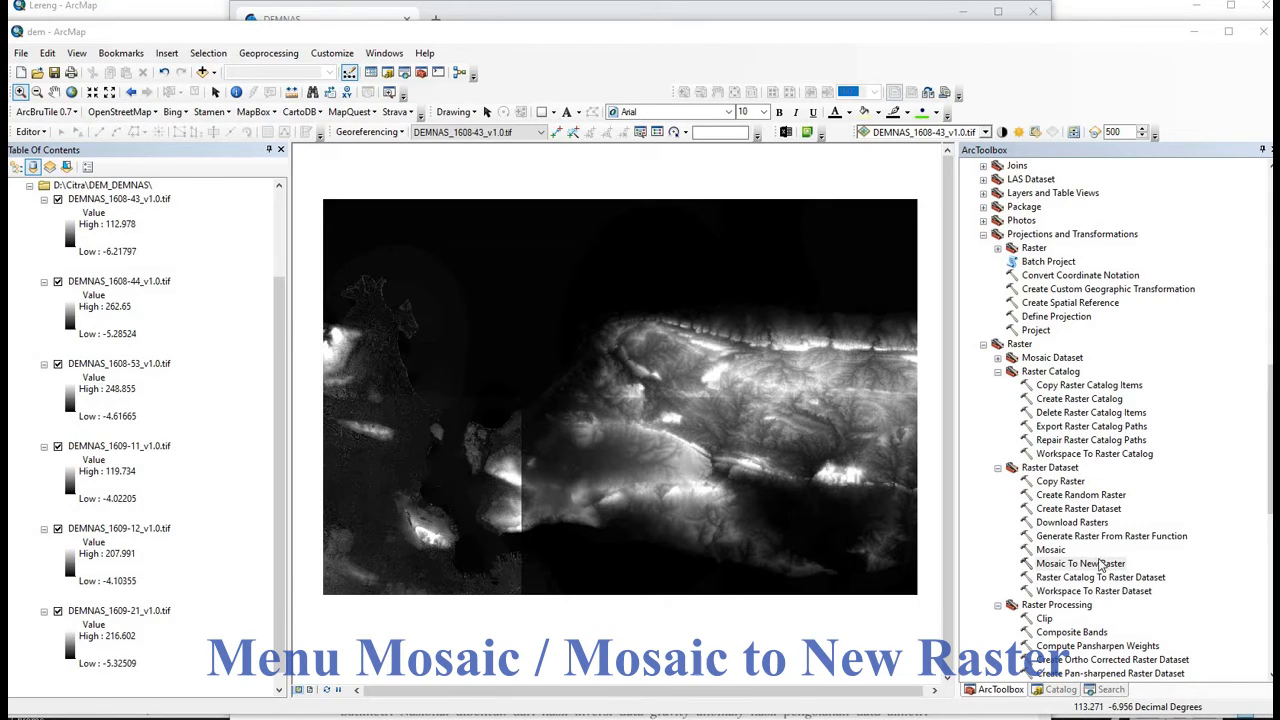
- Locate Mosaic To New Raster in the Raster Dataset toolset
{"action": "left_click", "coordinate": [1080, 564]}
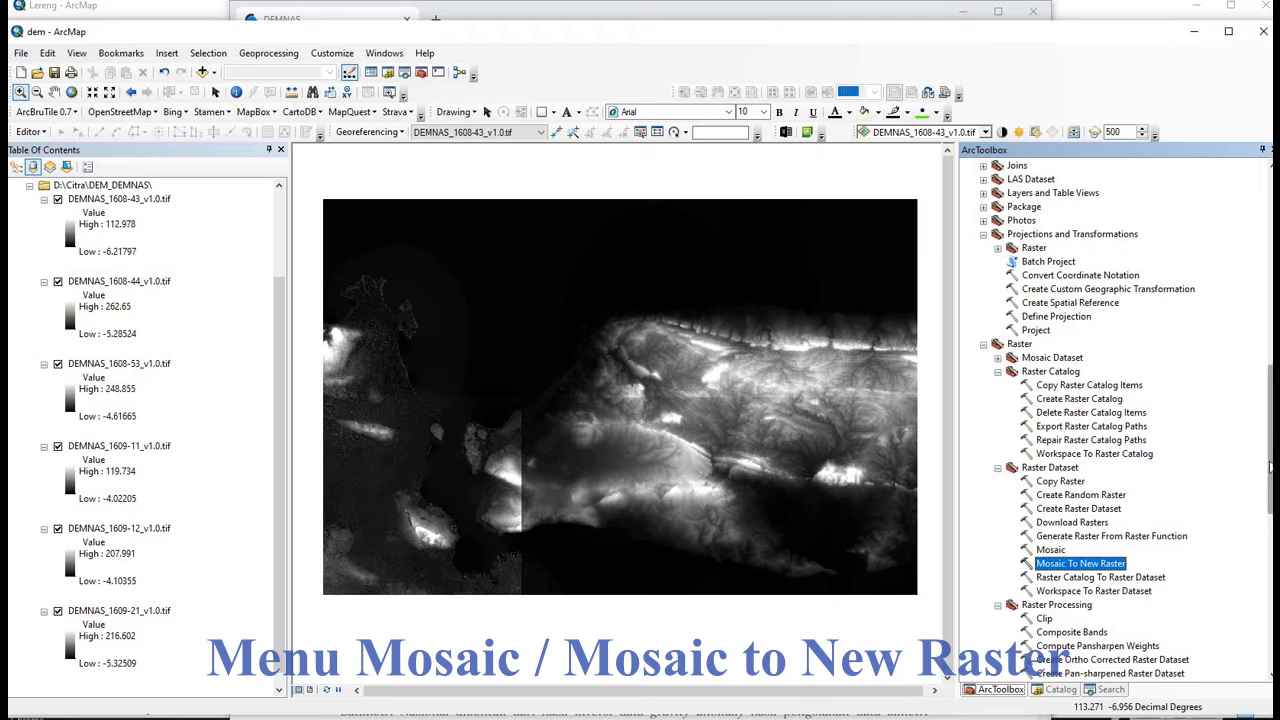
{"action": "left_click_drag", "start_coordinate": [1266, 440], "coordinate": [1265, 380]}
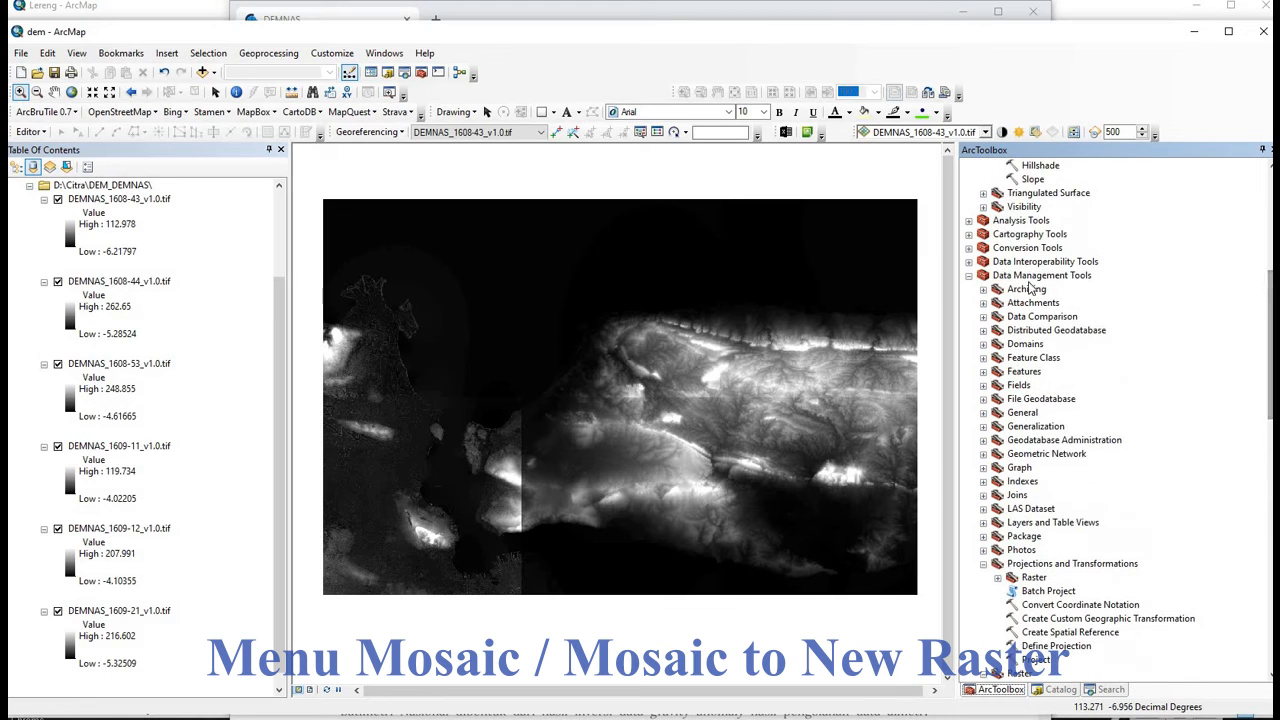
{"action": "left_click_drag", "start_coordinate": [1268, 338], "coordinate": [1266, 372]}
{"action": "scroll", "coordinate": [1100, 500], "scroll_direction": "down", "scroll_amount": 4}
{"action": "left_click", "coordinate": [1095, 563]}
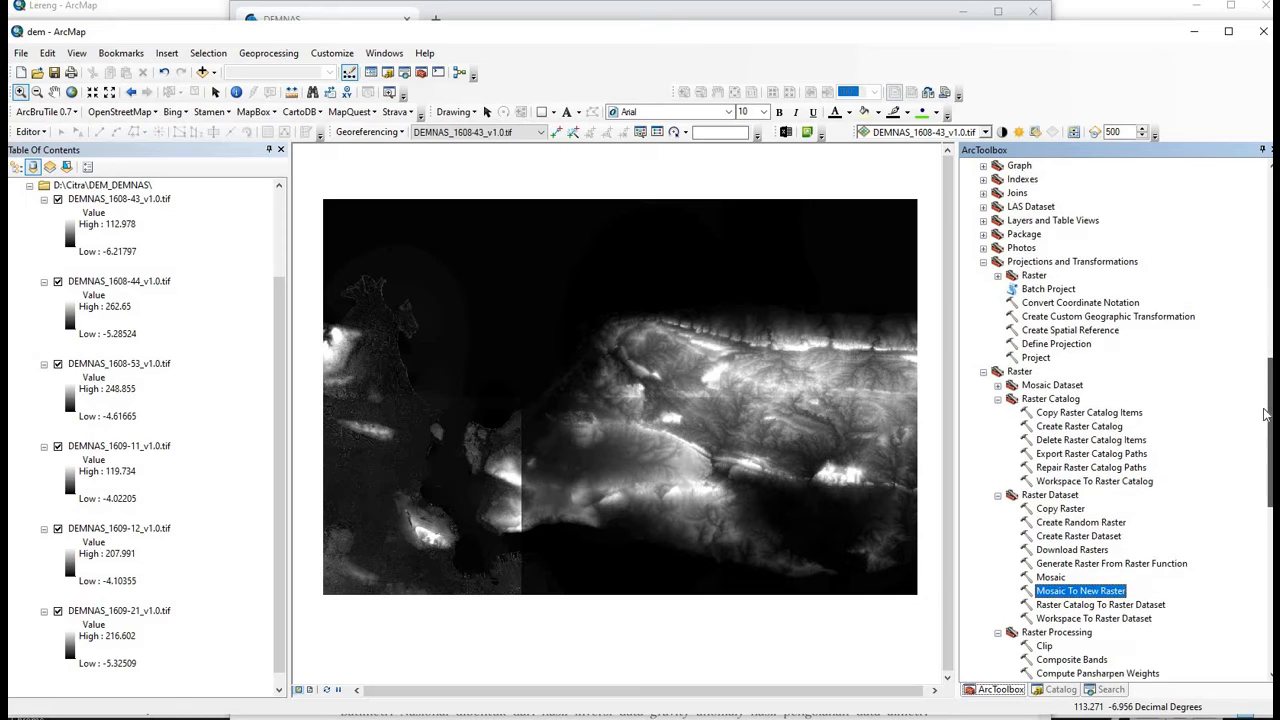
{"action": "scroll", "coordinate": [1097, 543], "scroll_direction": "down", "scroll_amount": 3}
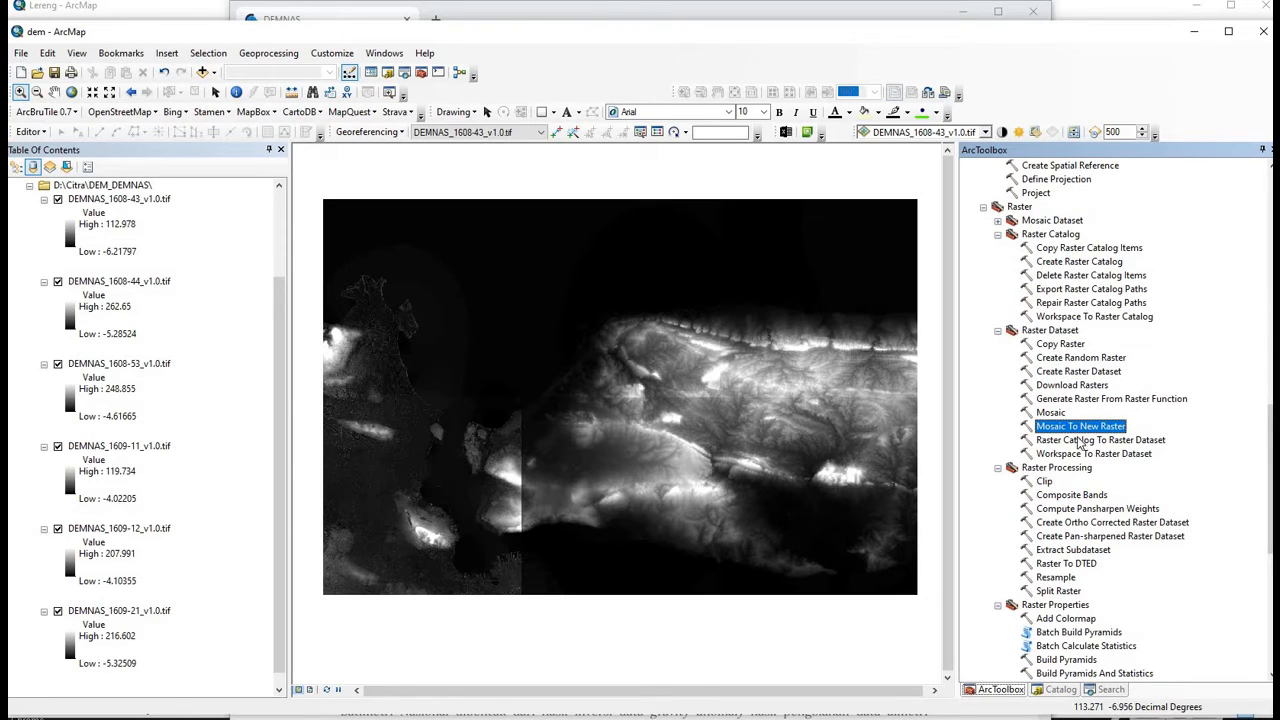
- Add the six DEMNAS tiles to Mosaic To New Raster, with output dembkl2 in D:\
{"action": "double_click", "coordinate": [1072, 428]}
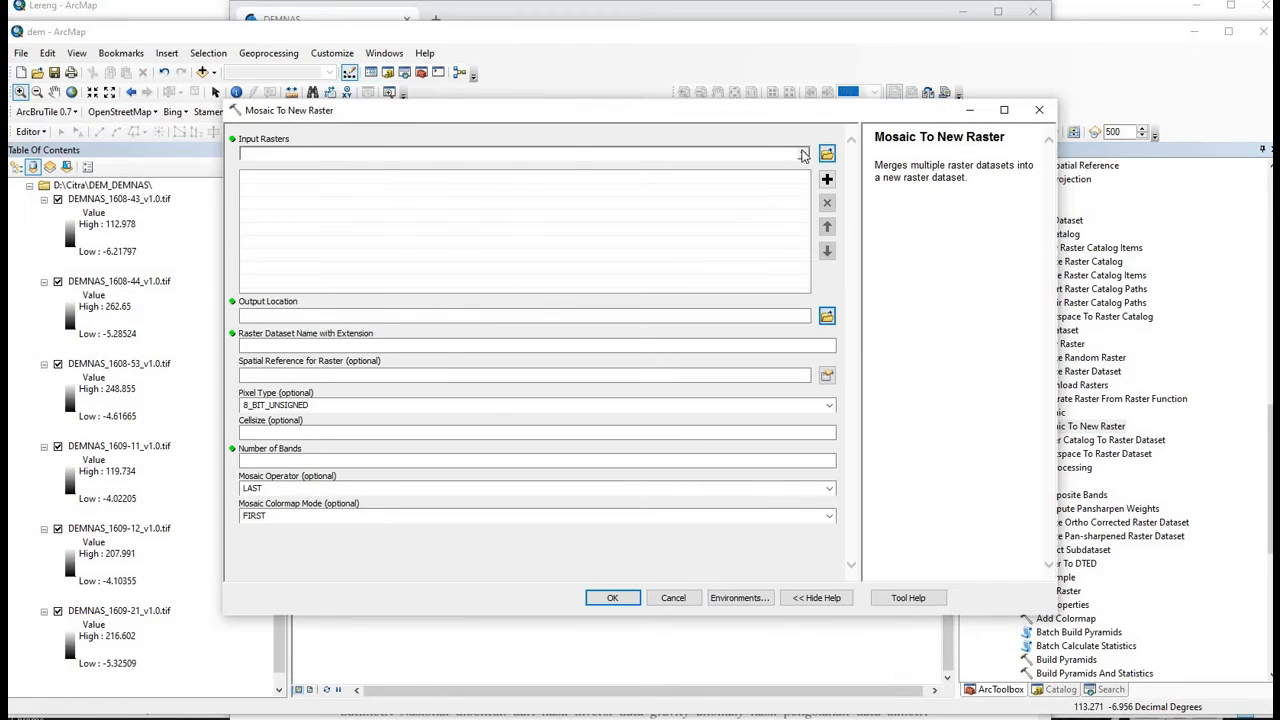
{"action": "left_click", "coordinate": [803, 153]}
{"action": "left_click", "coordinate": [325, 183]}
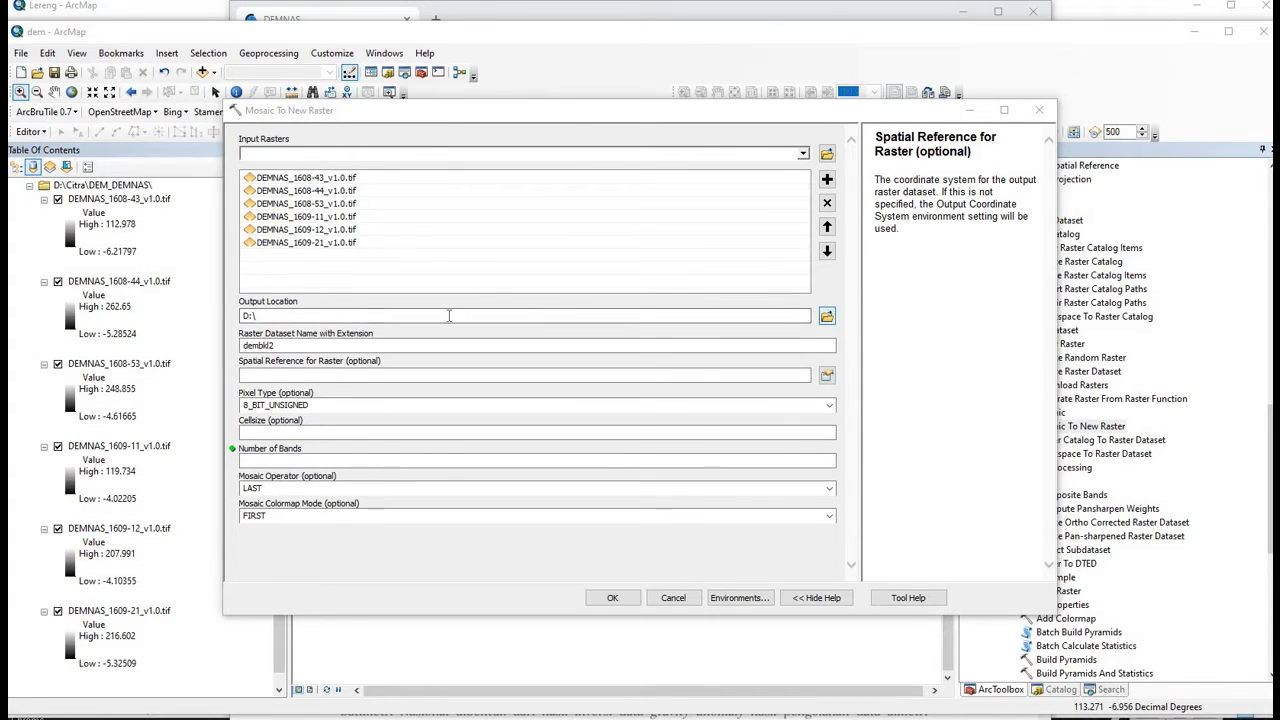
{"action": "left_click", "coordinate": [263, 313]}
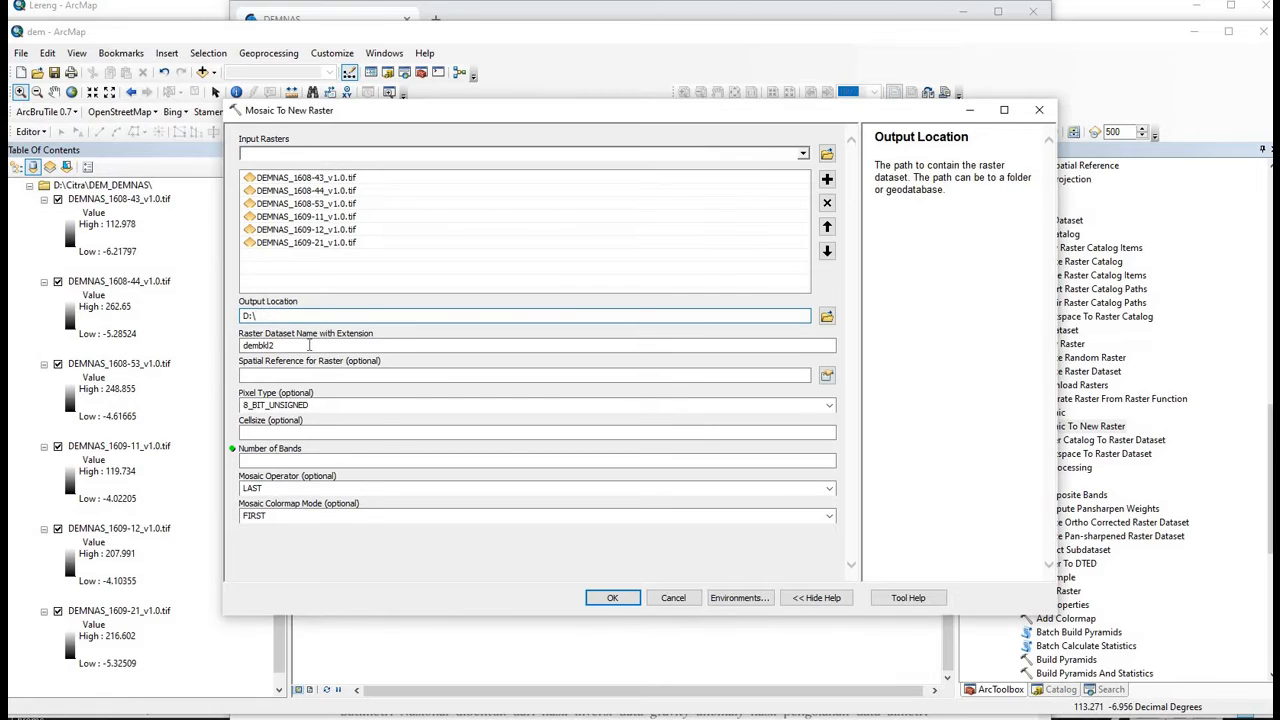
{"action": "left_click", "coordinate": [309, 345]}
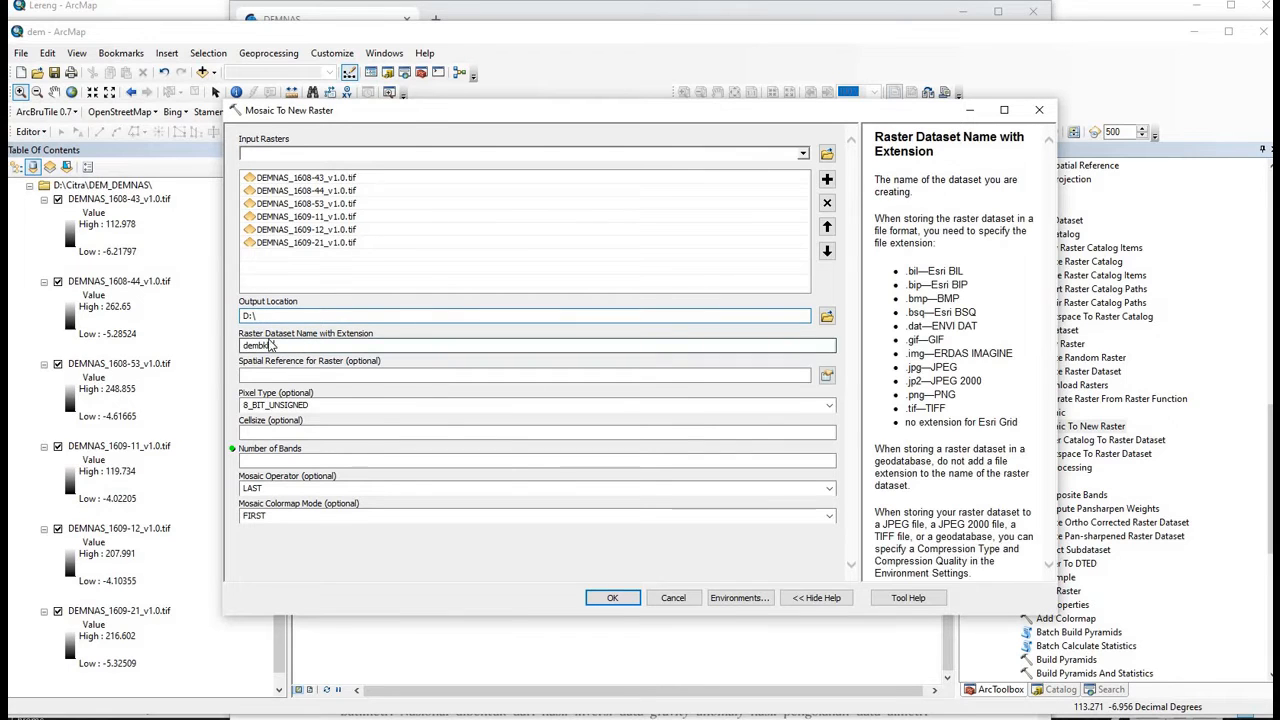
- Set the mosaic's spatial reference to WGS 1984 and number of bands to 1
{"action": "left_click", "coordinate": [826, 374]}
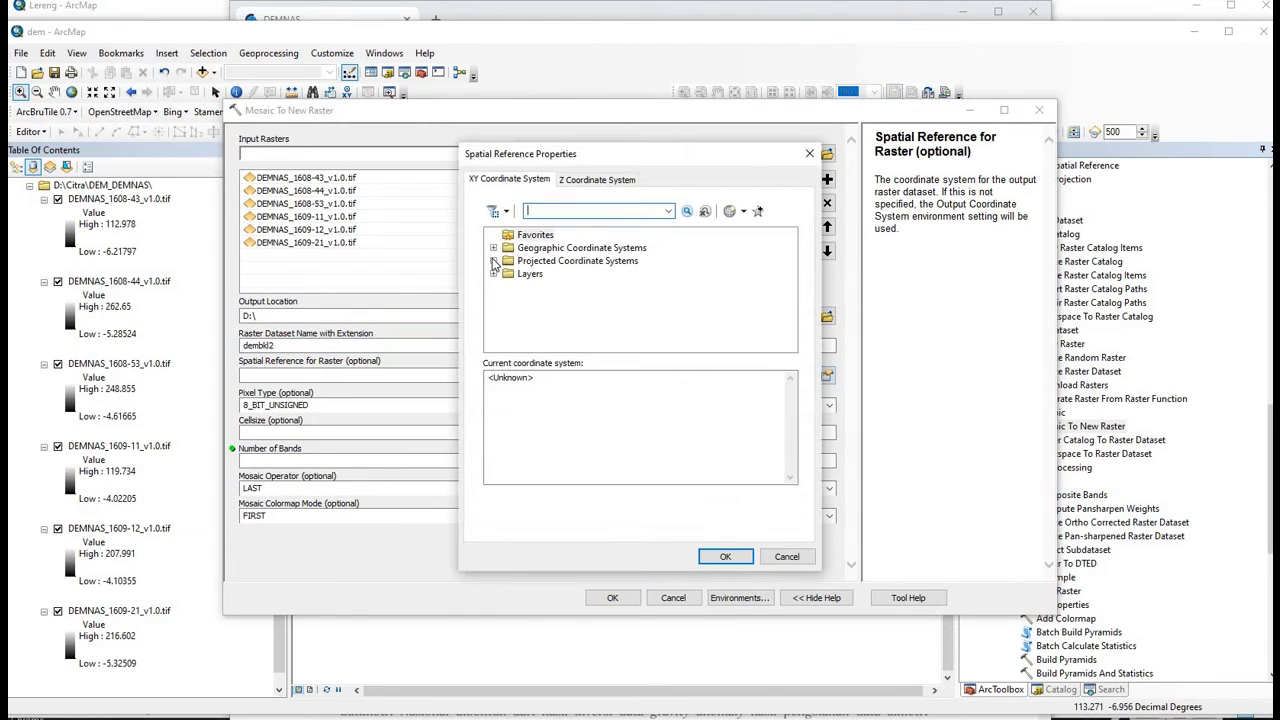
{"action": "left_click", "coordinate": [493, 248]}
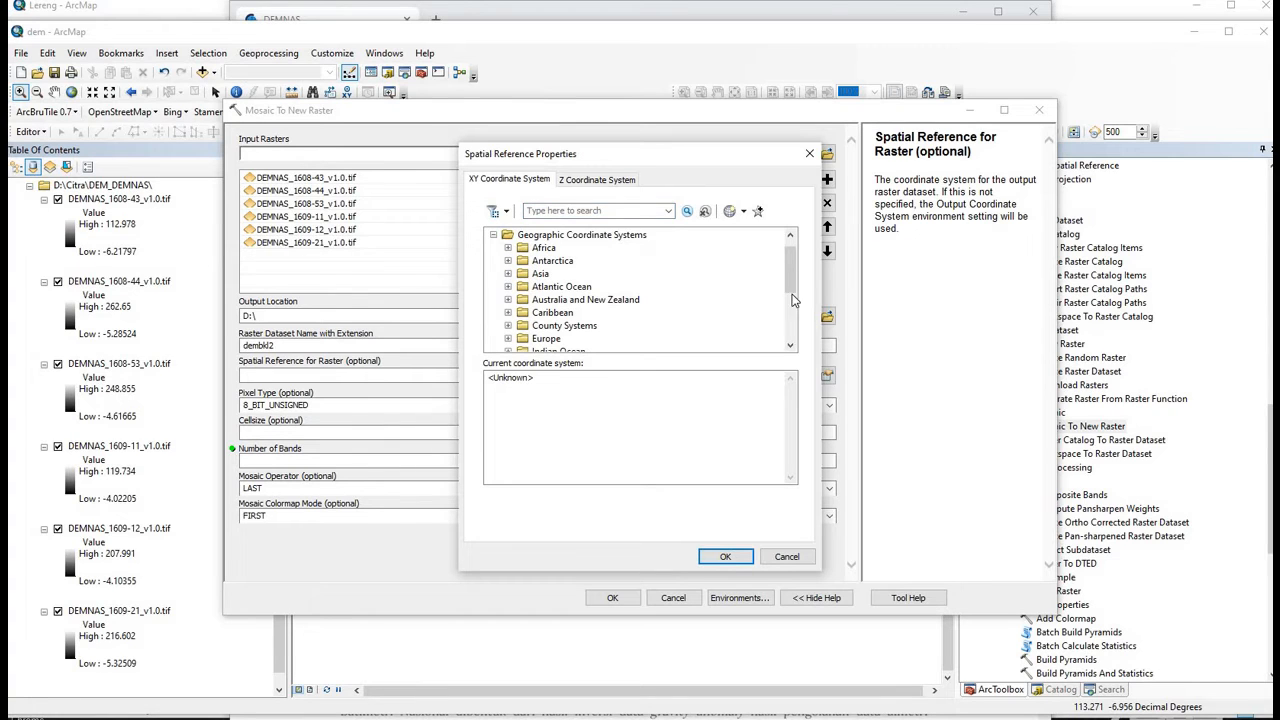
{"action": "scroll", "coordinate": [795, 285], "scroll_direction": "down", "scroll_amount": 3}
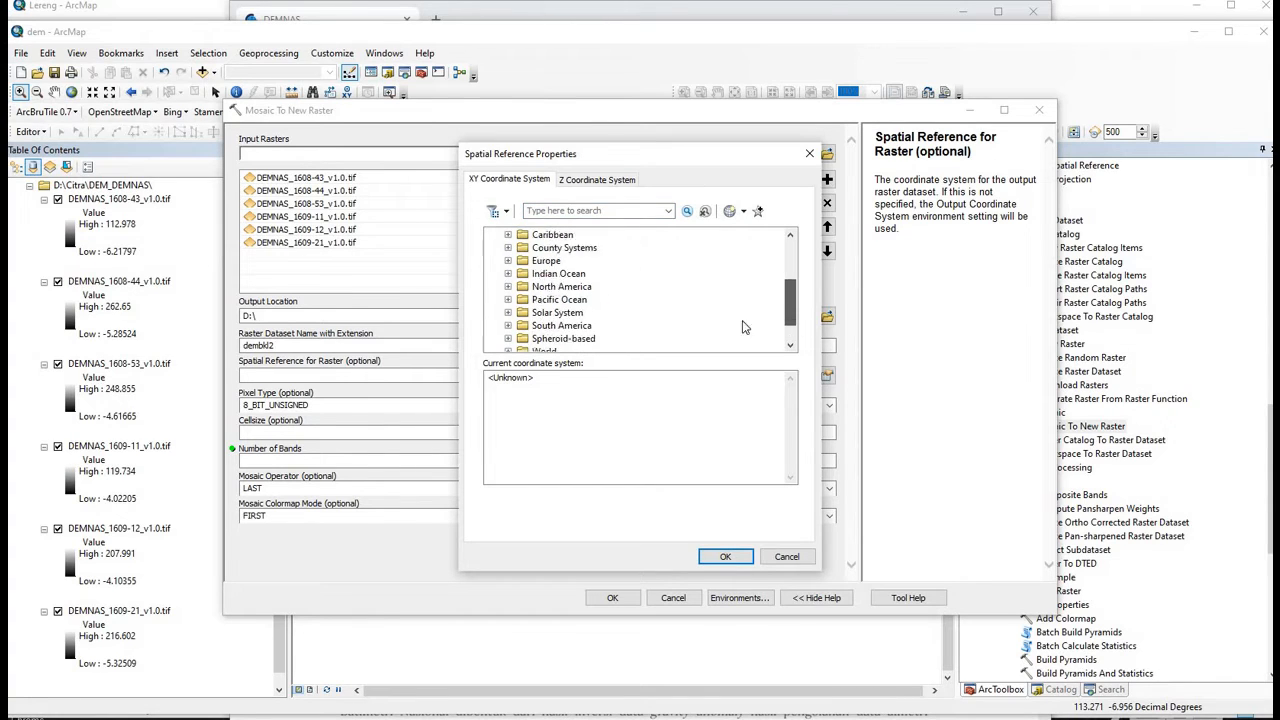
{"action": "left_click", "coordinate": [508, 313]}
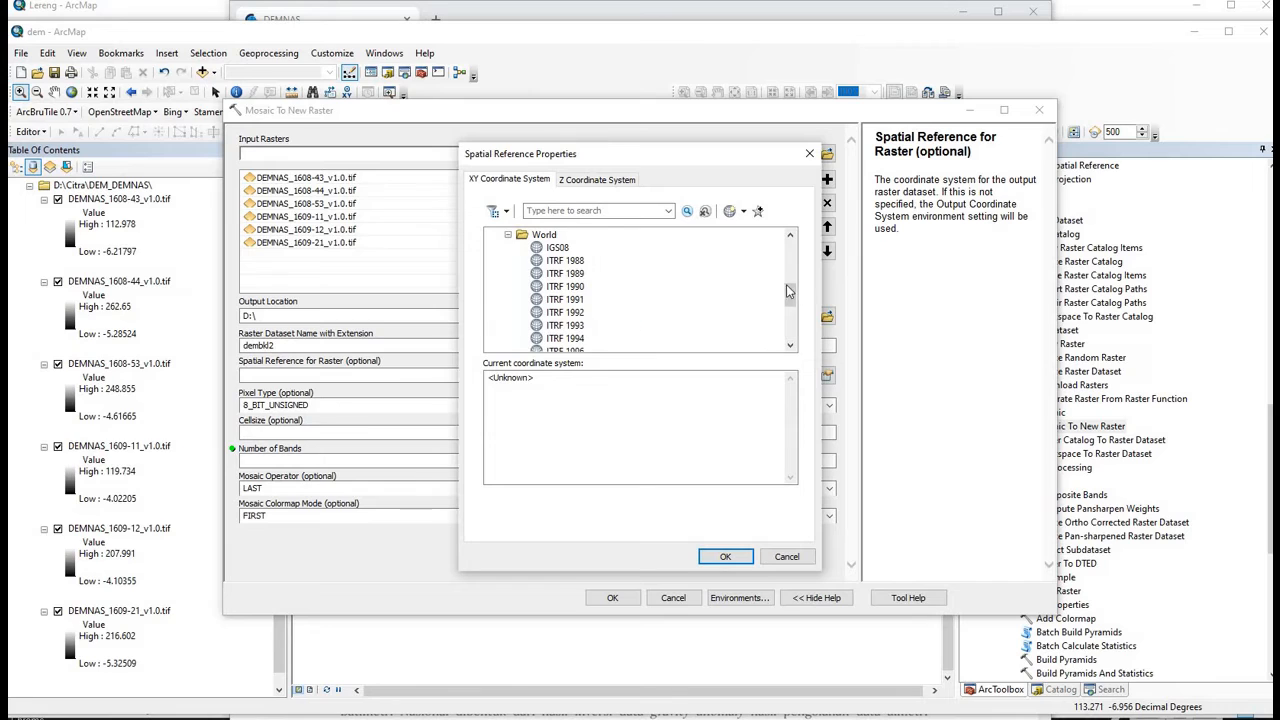
{"action": "scroll", "coordinate": [789, 305], "scroll_direction": "down", "scroll_amount": 3}
{"action": "left_click", "coordinate": [574, 339]}
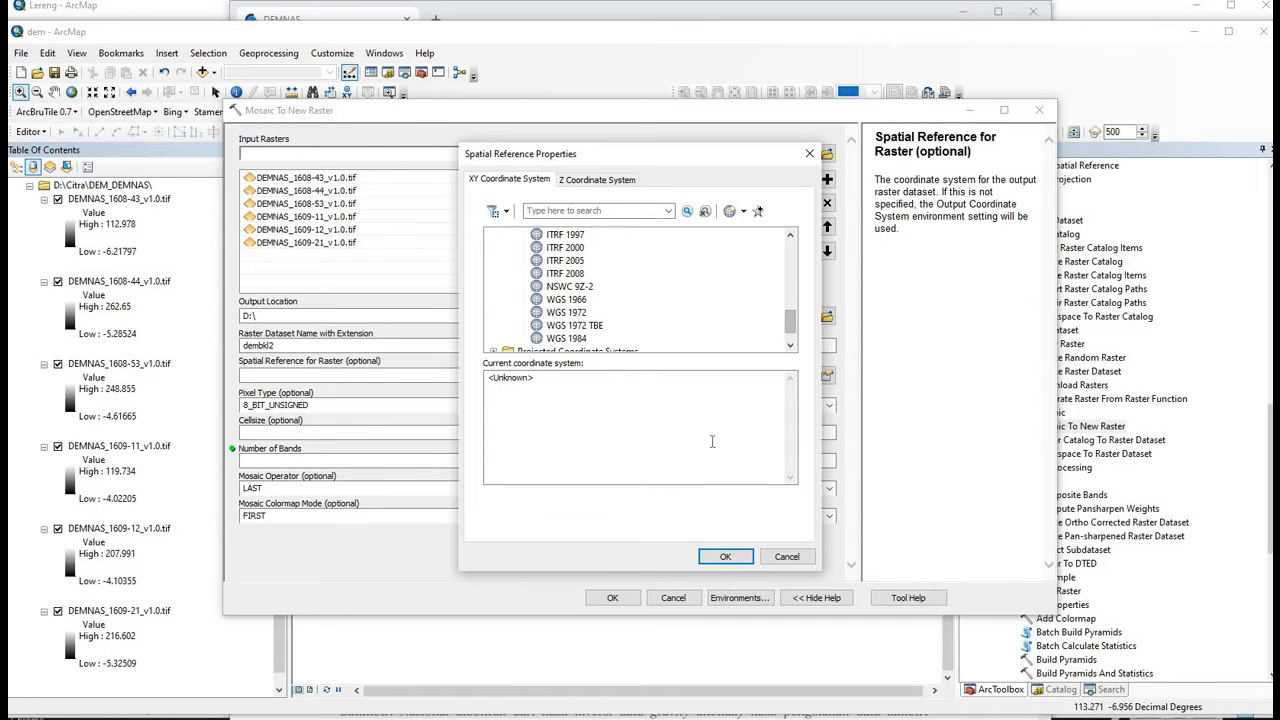
{"action": "left_click", "coordinate": [725, 556]}
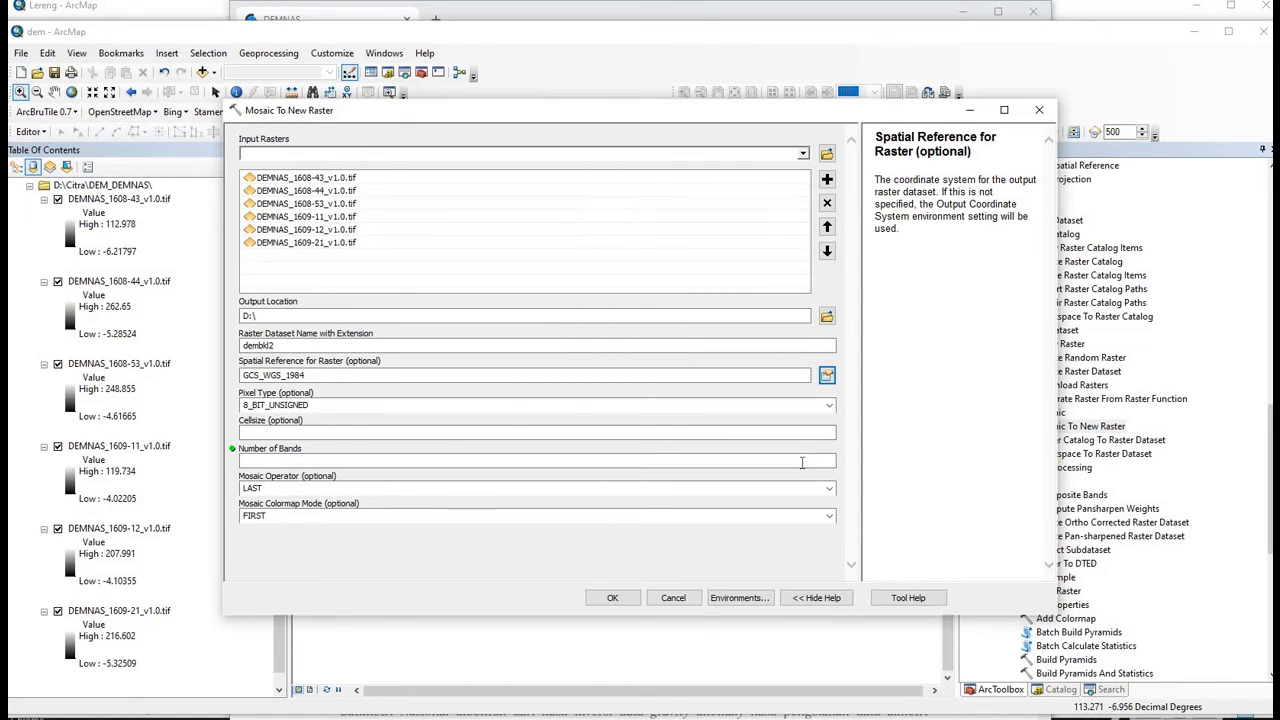
{"action": "left_click", "coordinate": [802, 463]}
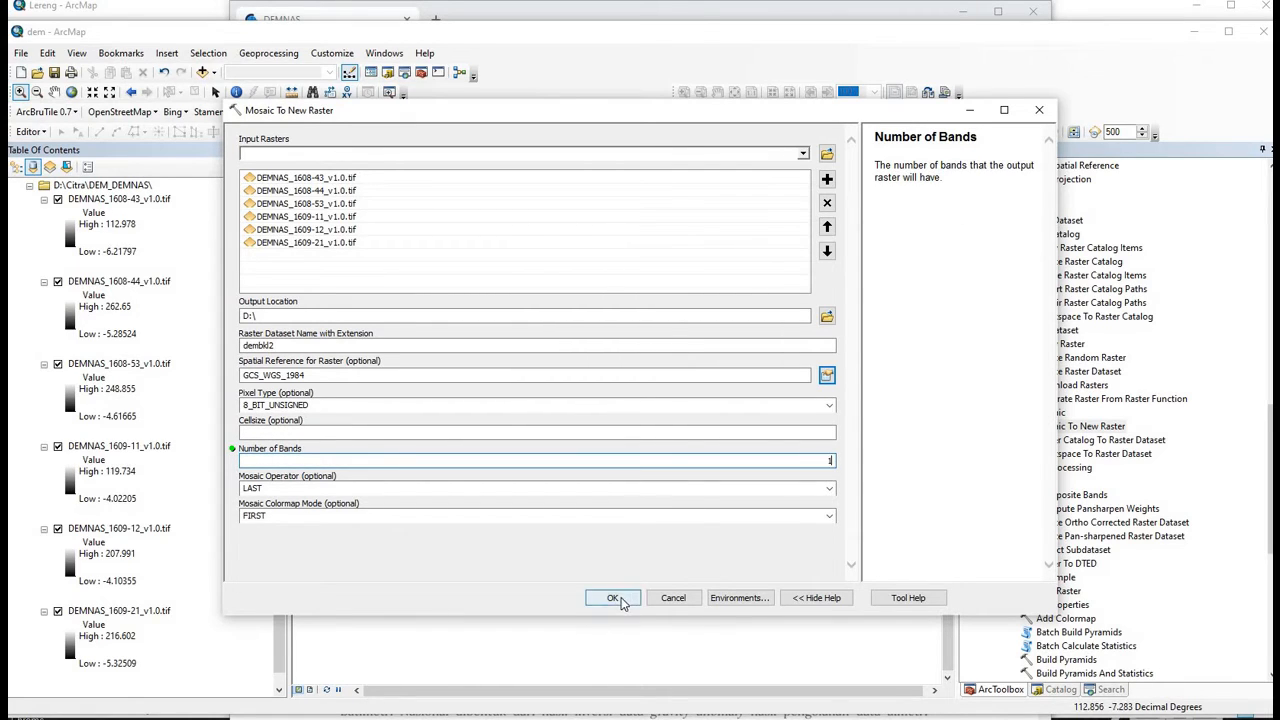
{"action": "type", "text": "1"}
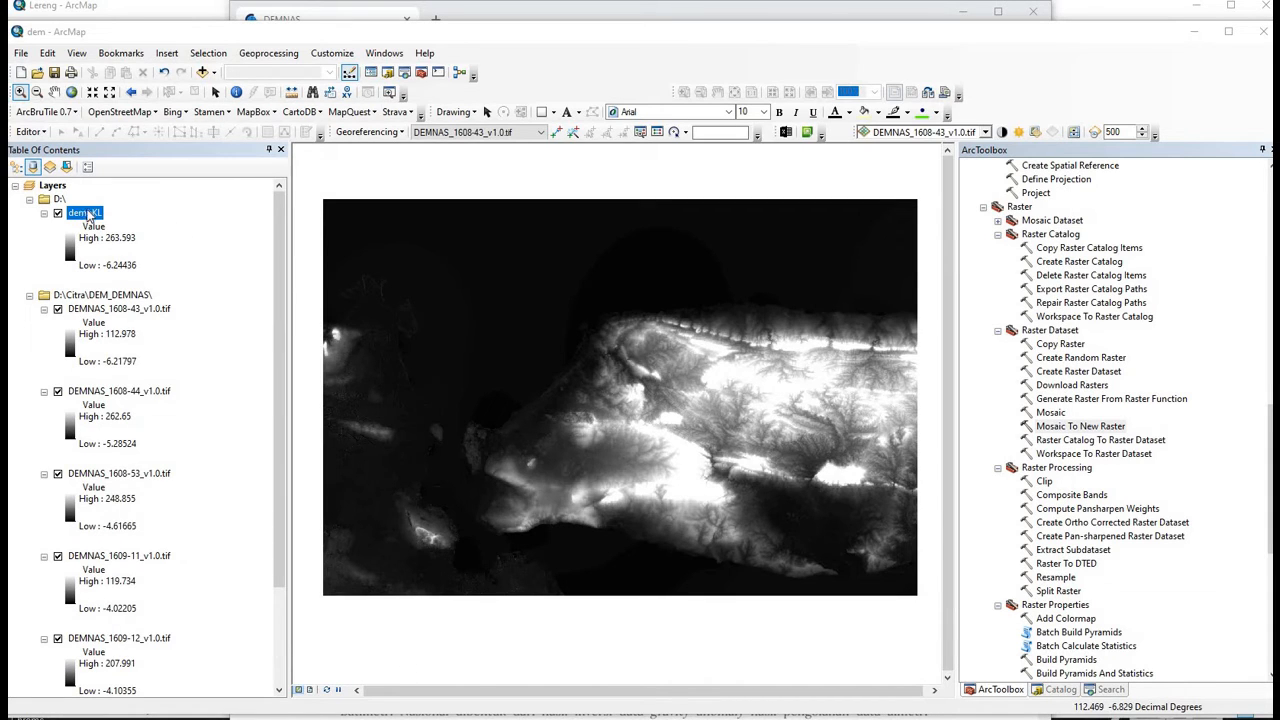
- Give dembKL a yellow-to-magenta colour ramp, then switch to the Lereng document
{"action": "right_click", "coordinate": [88, 214]}
{"action": "left_click", "coordinate": [143, 430]}
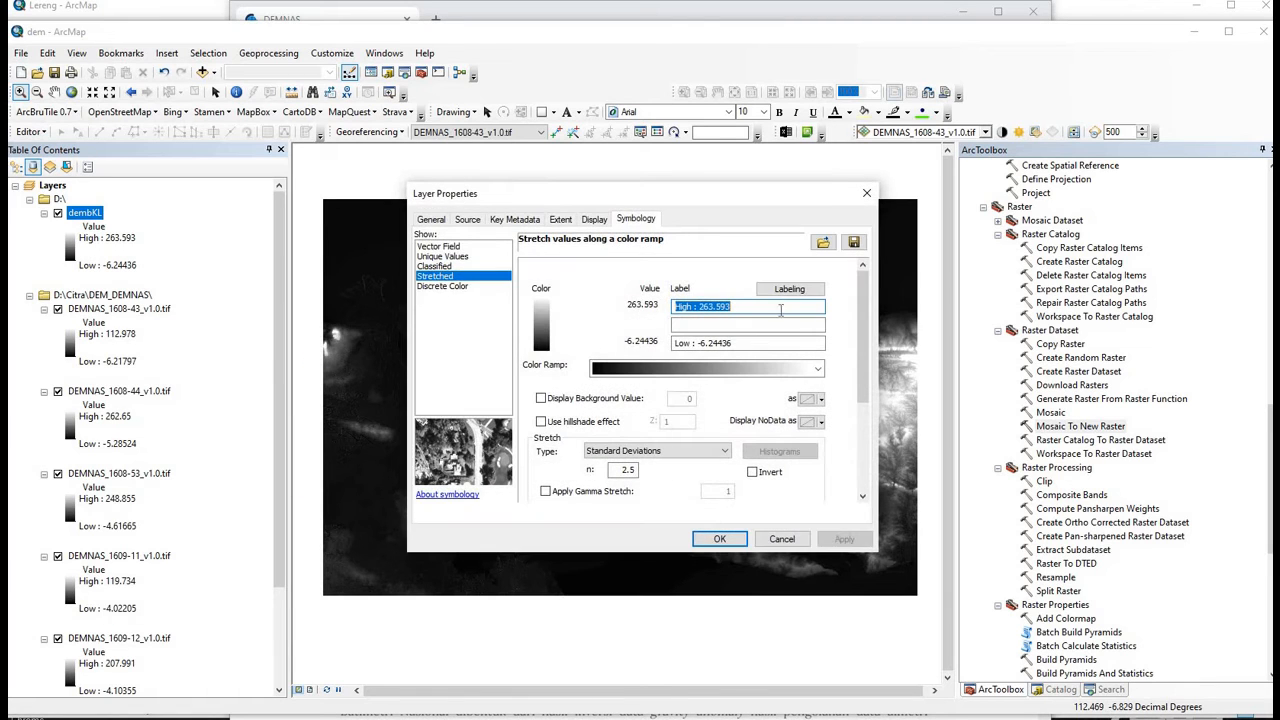
{"action": "left_click", "coordinate": [817, 368]}
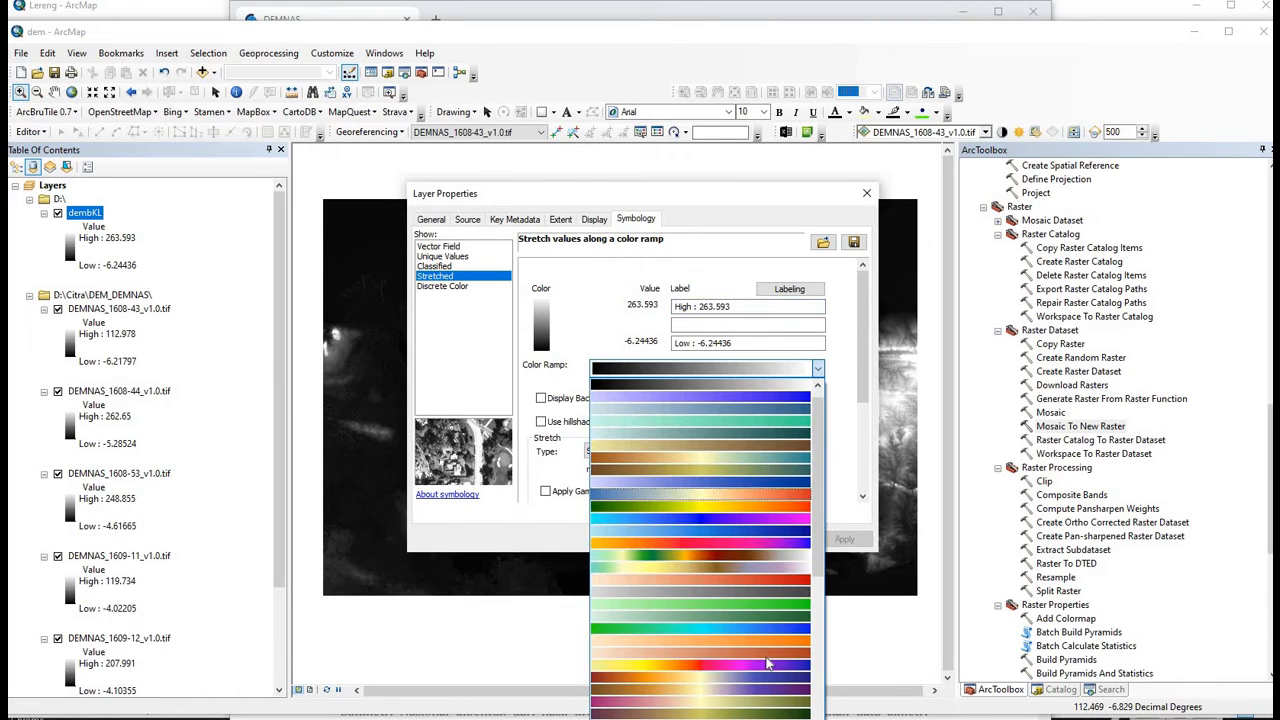
{"action": "left_click", "coordinate": [710, 665]}
{"action": "left_click", "coordinate": [719, 538]}
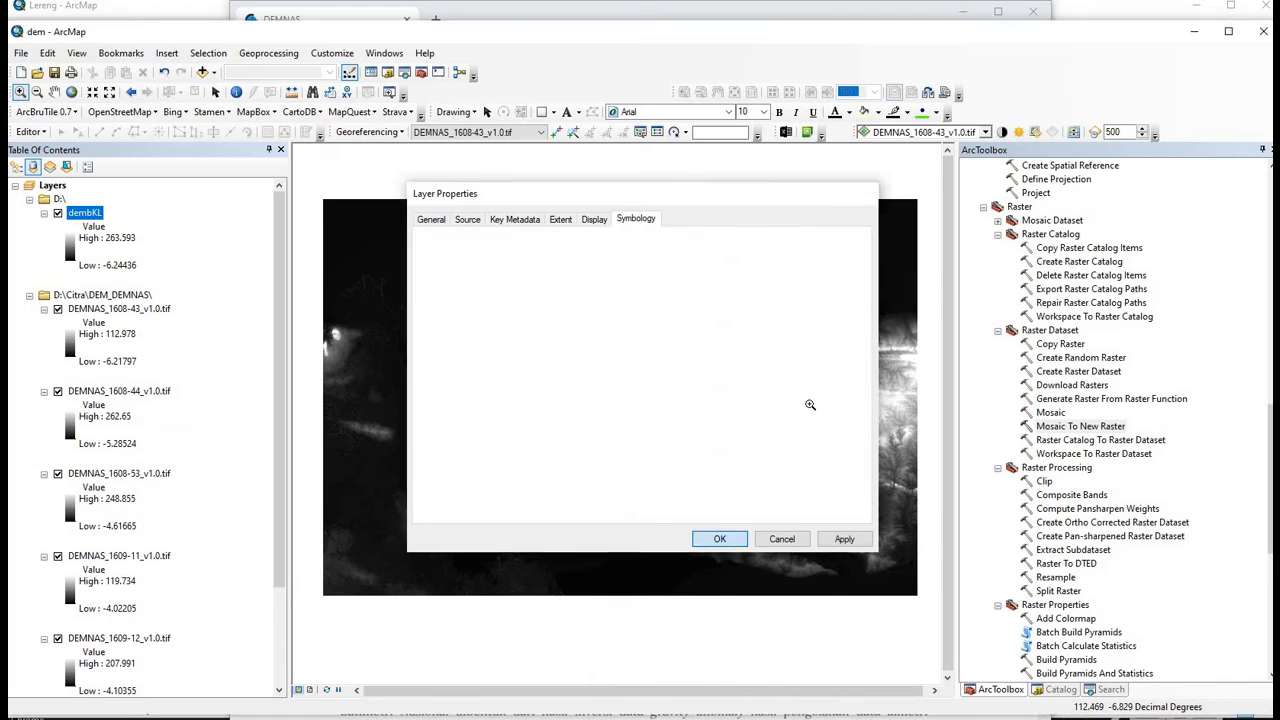
{"action": "left_click", "coordinate": [1140, 6]}
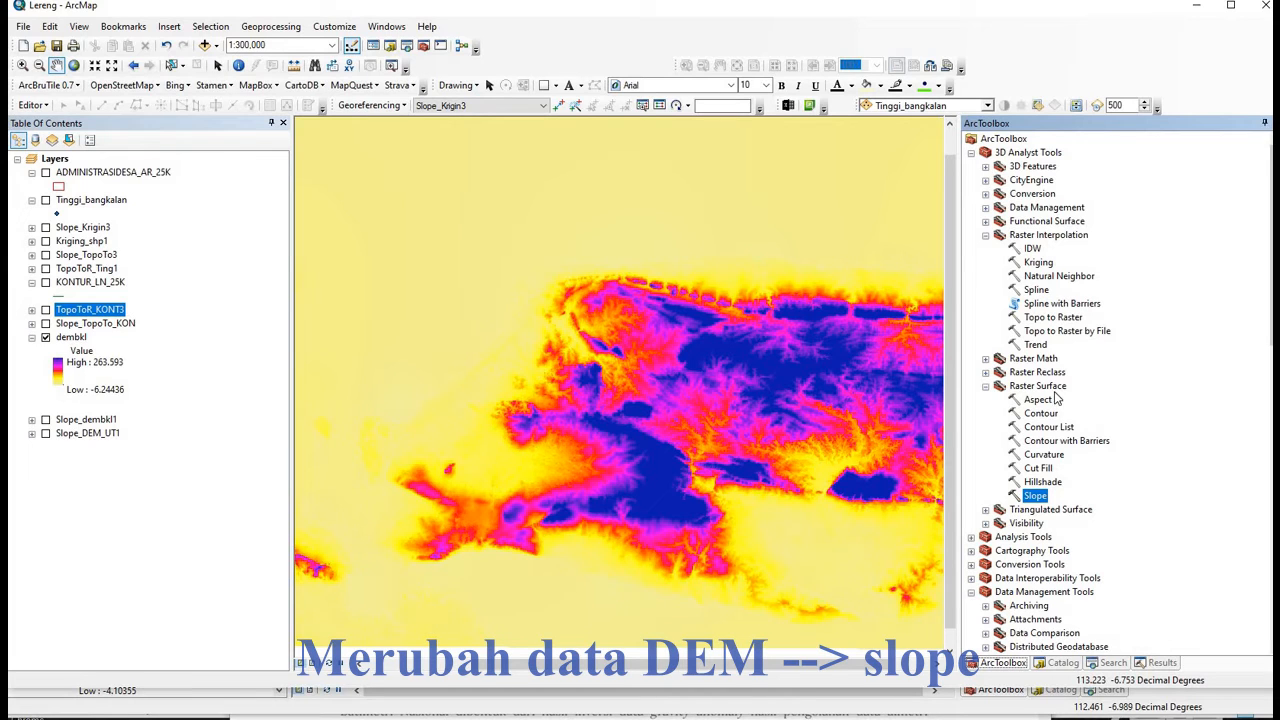
- Set up Slope on dembkl, outputting Slope_dembkl2 in PERCENT_RISE
{"action": "double_click", "coordinate": [1036, 497]}
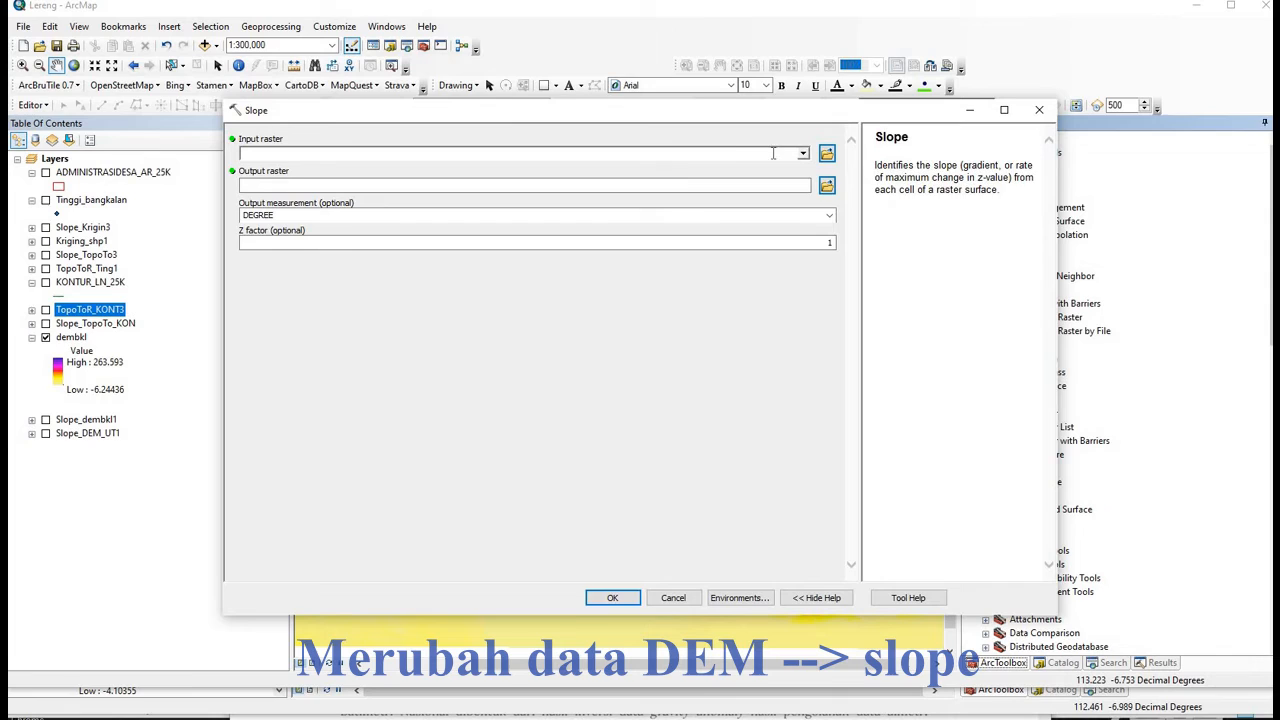
{"action": "left_click", "coordinate": [803, 153]}
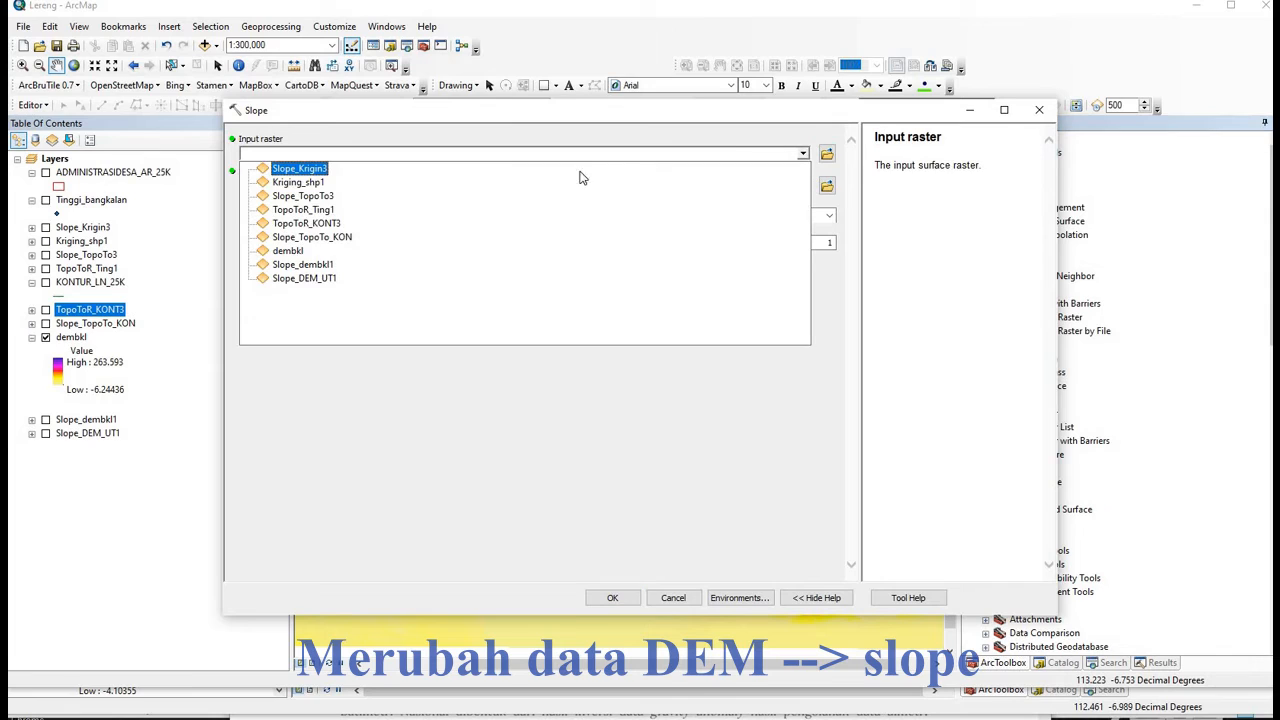
{"action": "left_click", "coordinate": [319, 251]}
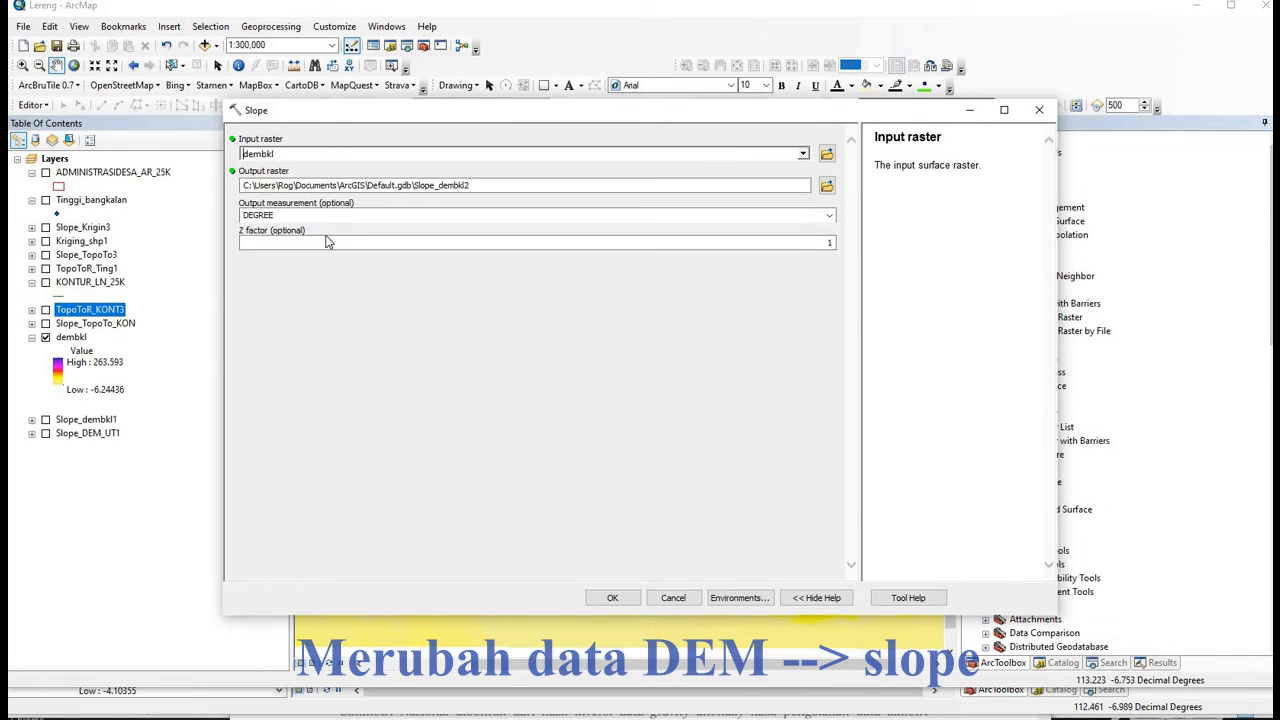
{"action": "left_click", "coordinate": [479, 185]}
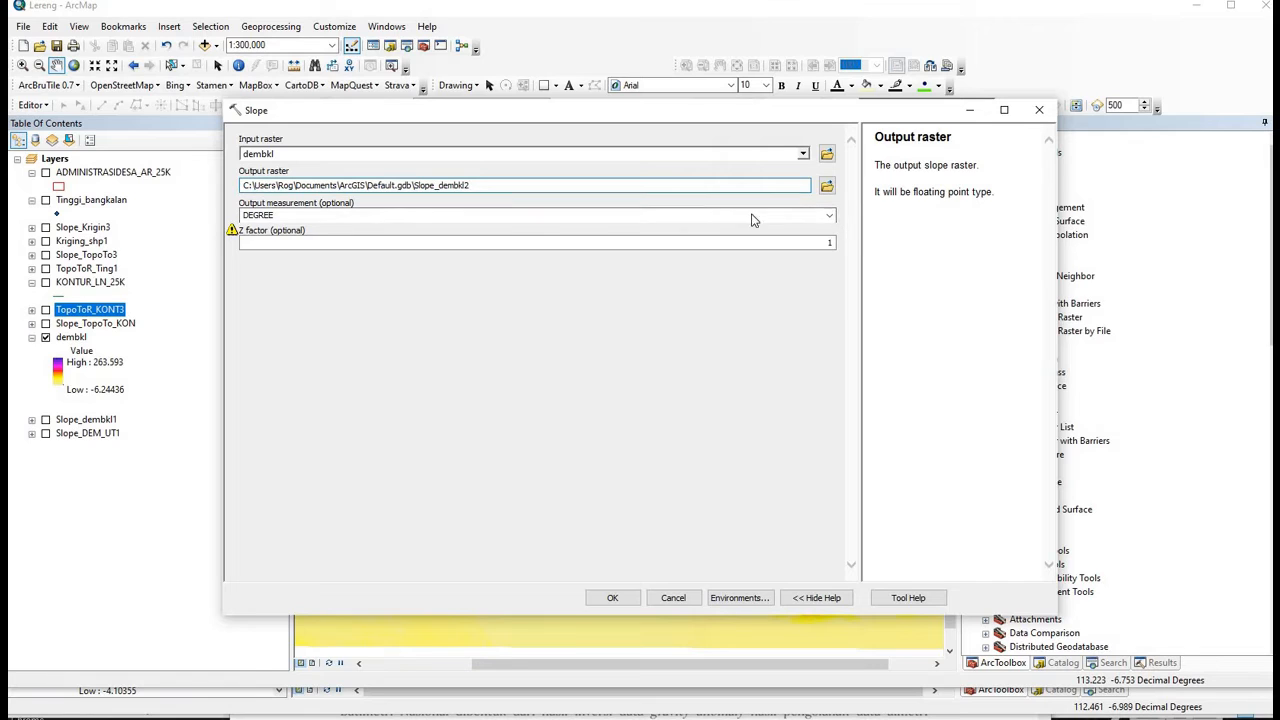
{"action": "left_click", "coordinate": [829, 216]}
{"action": "left_click", "coordinate": [270, 240]}
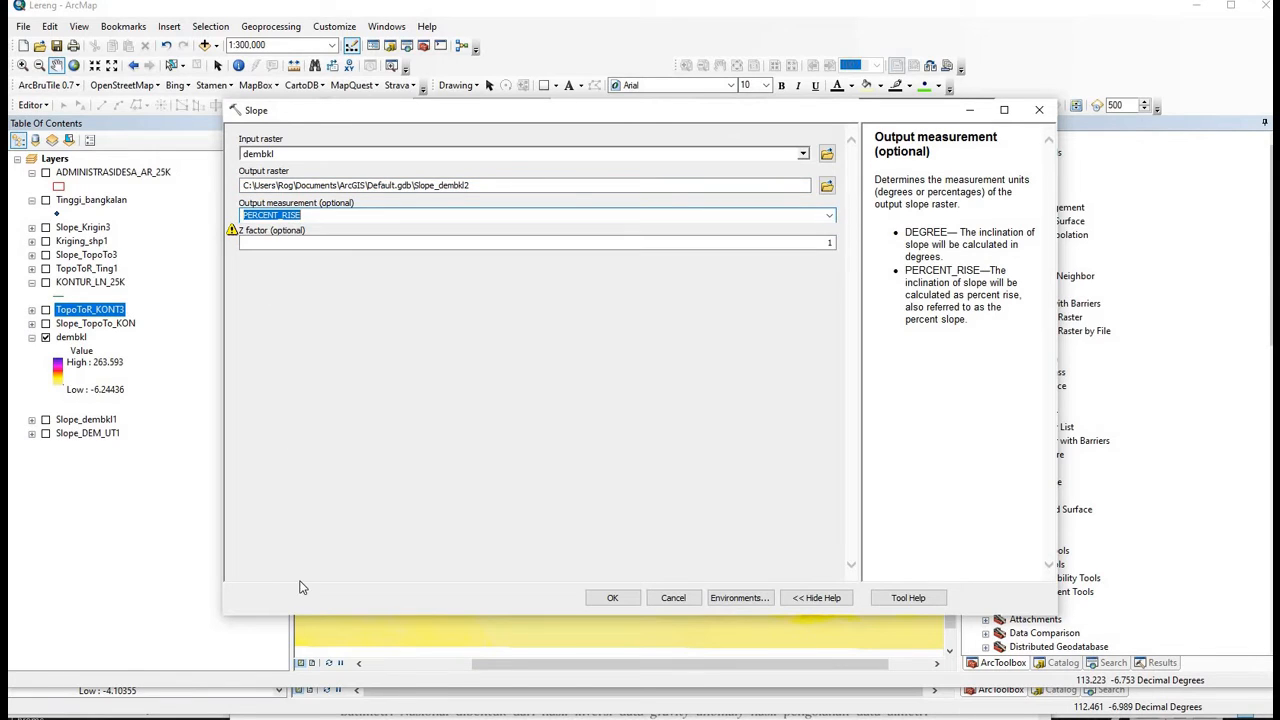